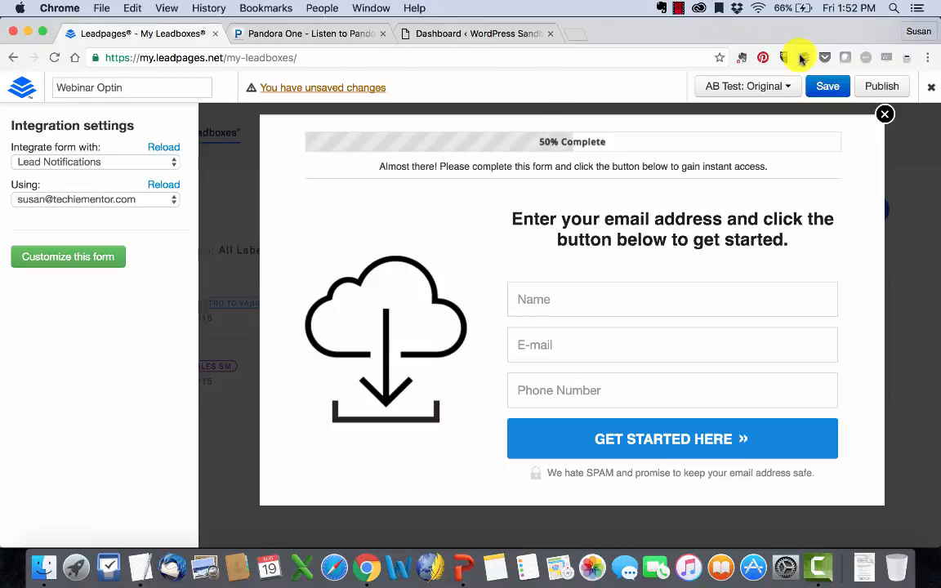
# - Save the LeadBox and set the form to integrate with MailChimp
pyautogui.click(814, 87)
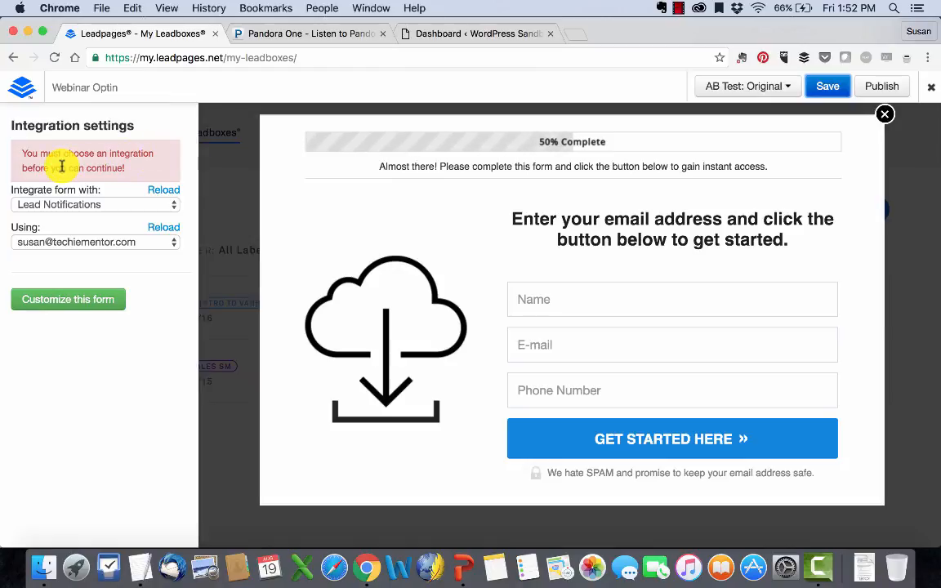
pyautogui.click(111, 206)
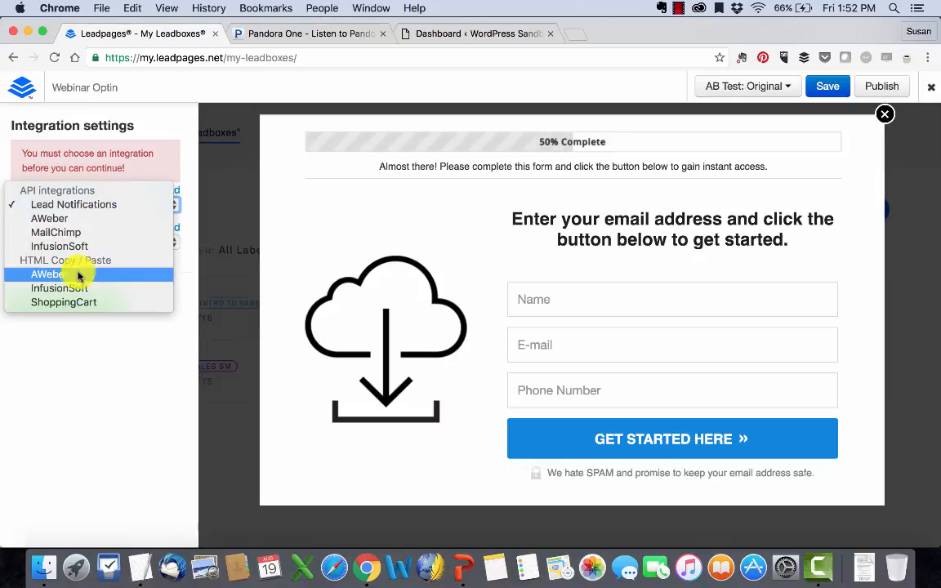
pyautogui.click(74, 233)
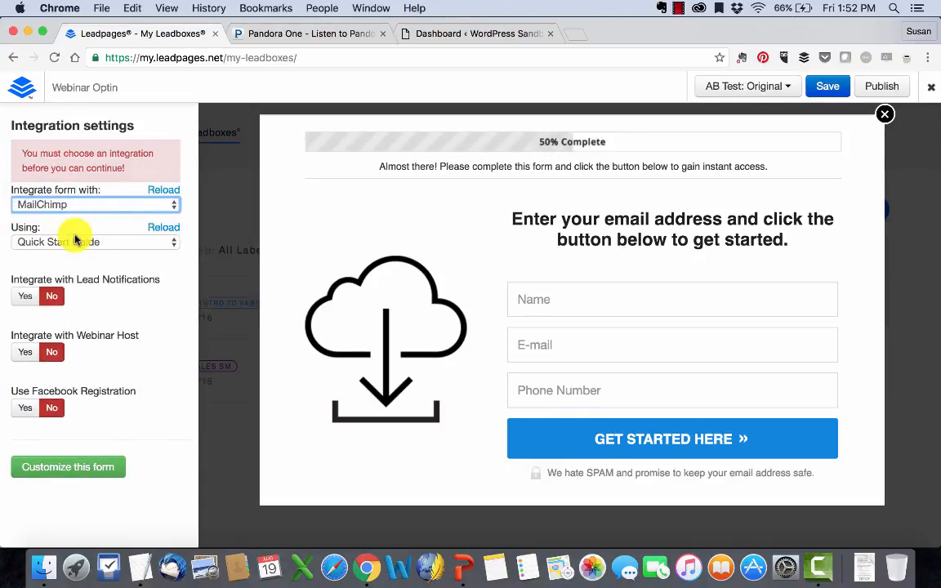
# - Choose the 'VA School Webinar - July 2016' MailChimp list, reloading the lists first
pyautogui.click(86, 244)
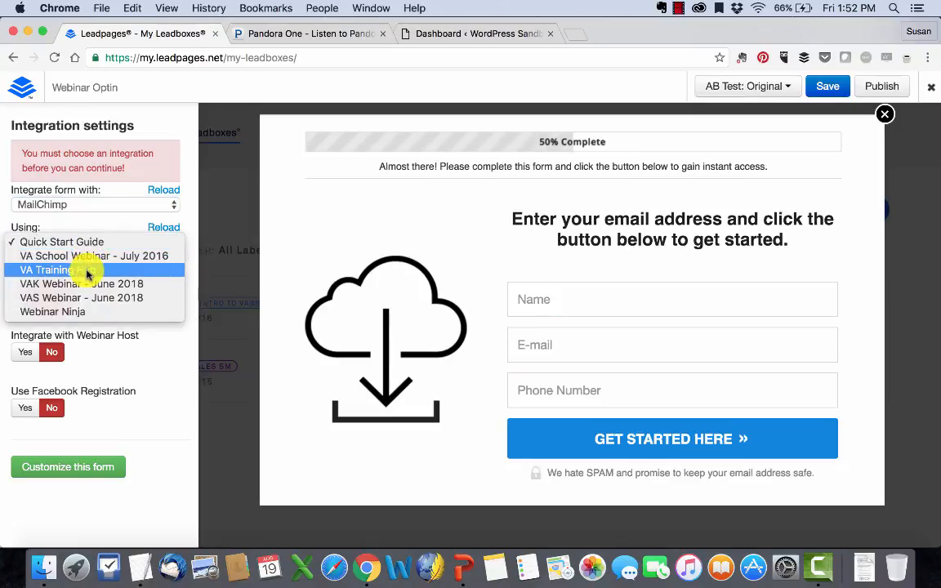
pyautogui.click(86, 270)
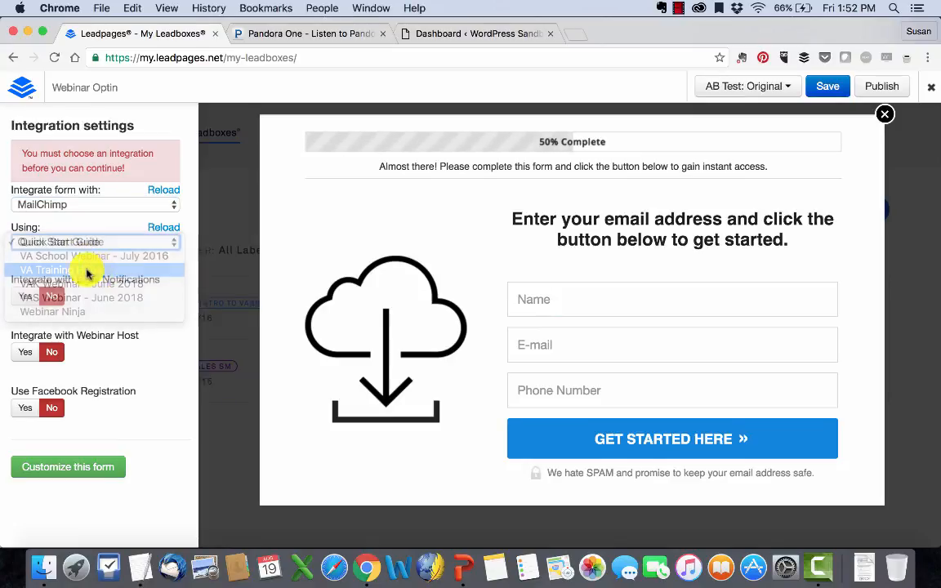
pyautogui.click(164, 231)
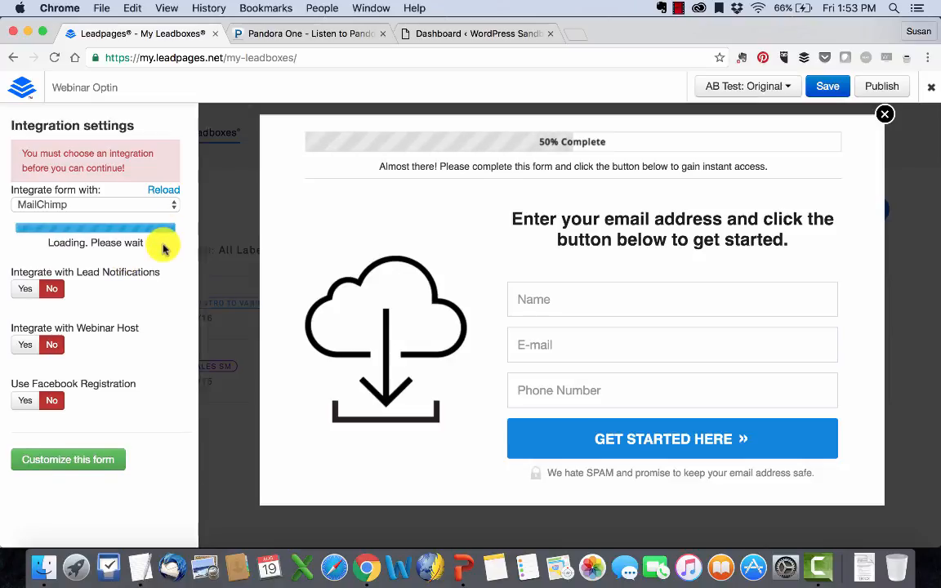
pyautogui.click(160, 249)
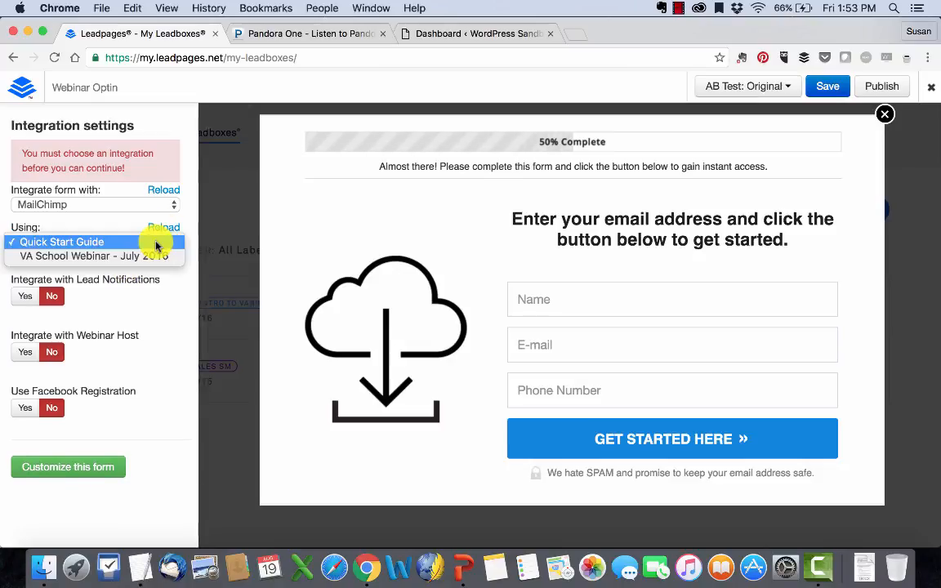
pyautogui.click(160, 254)
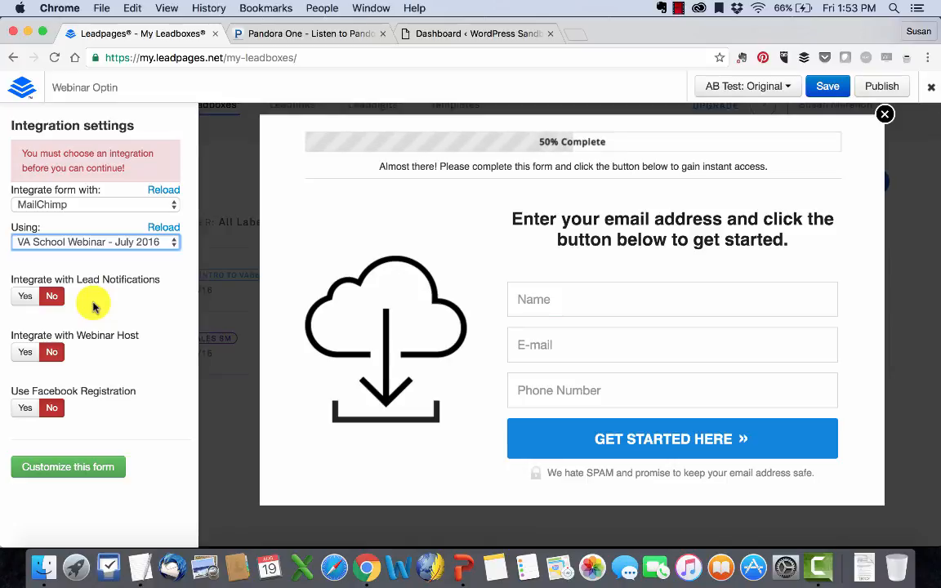
# - Turn on lead notifications, keeping the account email as recipient
pyautogui.click(26, 295)
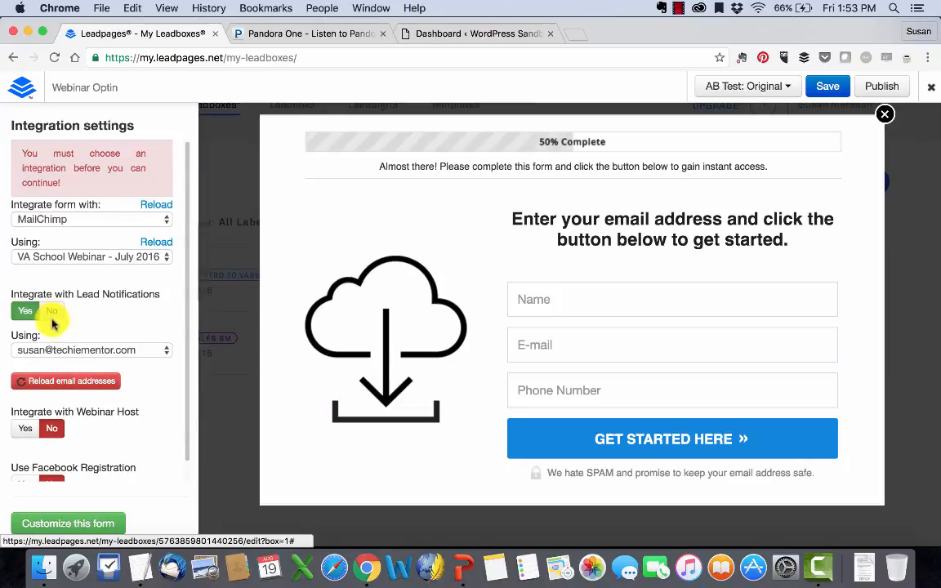
pyautogui.click(79, 351)
pyautogui.click(79, 351)
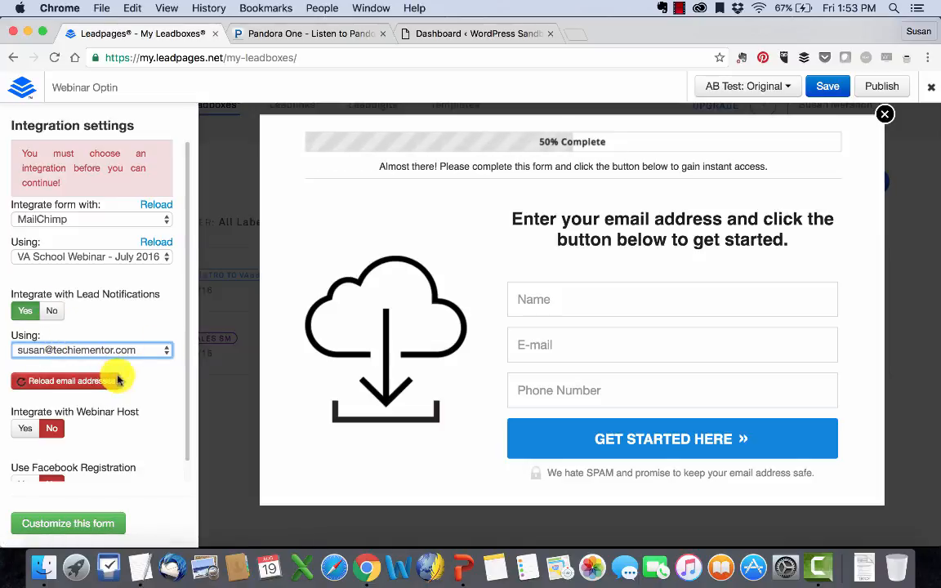
# - Leave webinar host integration and Facebook registration off after toggling each on and back
pyautogui.scroll(-1, 137, 376)
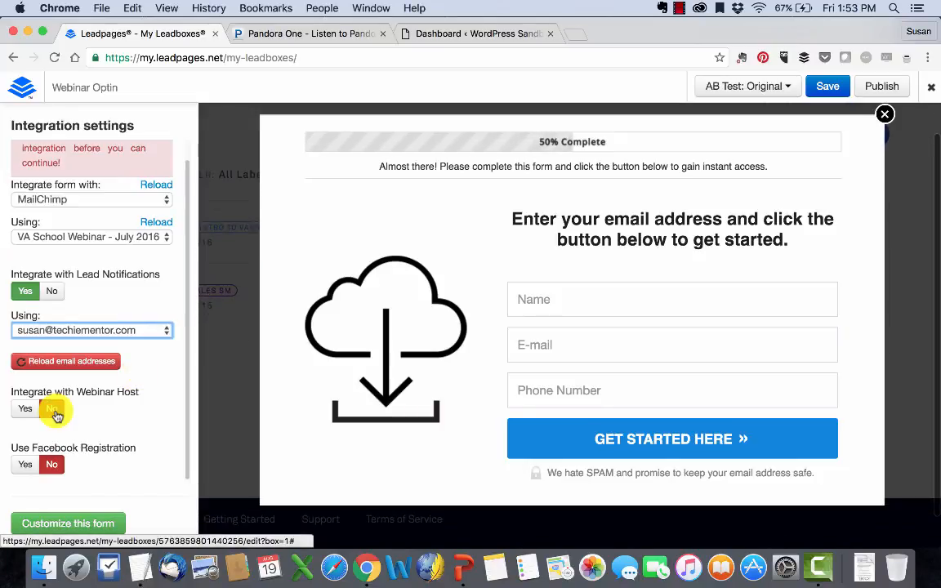
pyautogui.click(54, 411)
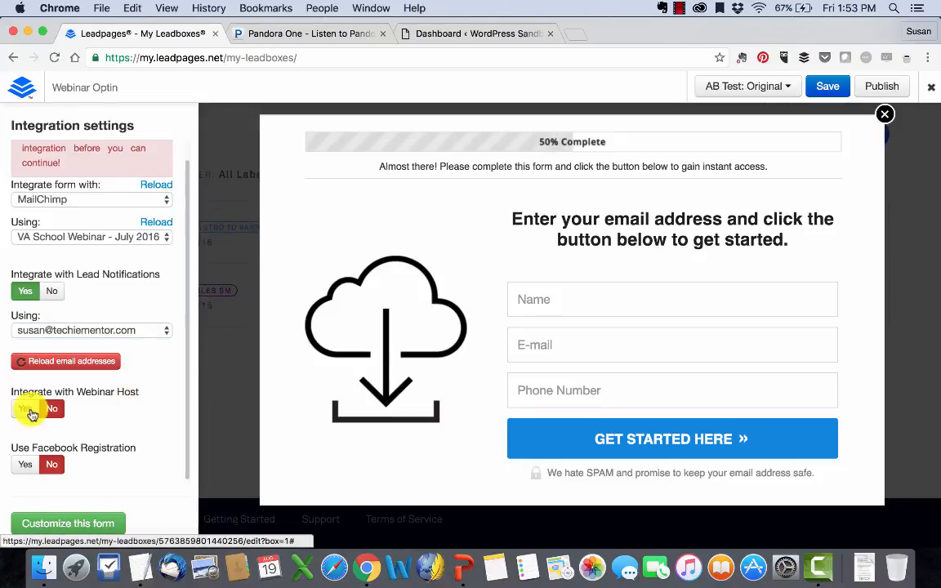
pyautogui.click(31, 412)
pyautogui.scroll(-3, 49, 392)
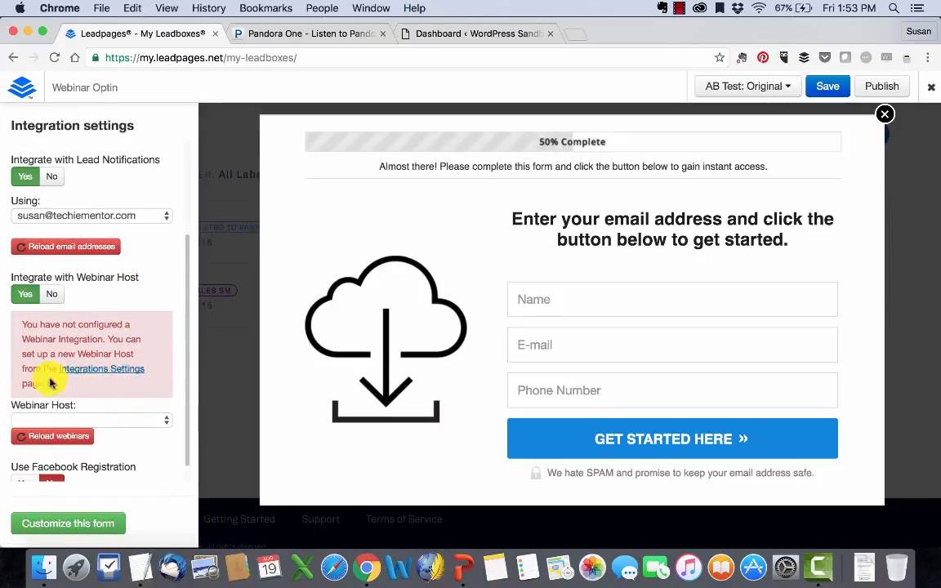
pyautogui.click(50, 298)
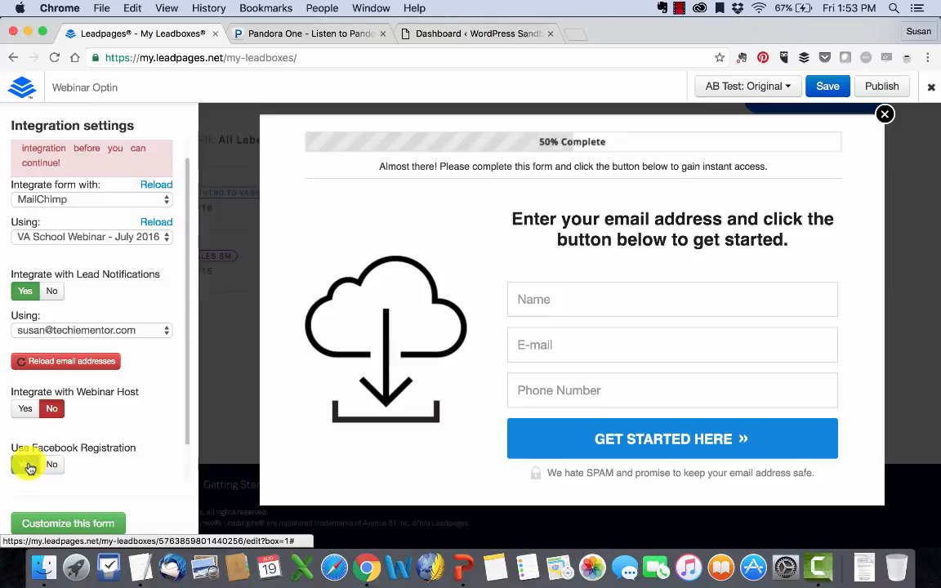
pyautogui.click(26, 464)
pyautogui.scroll(-3, 47, 437)
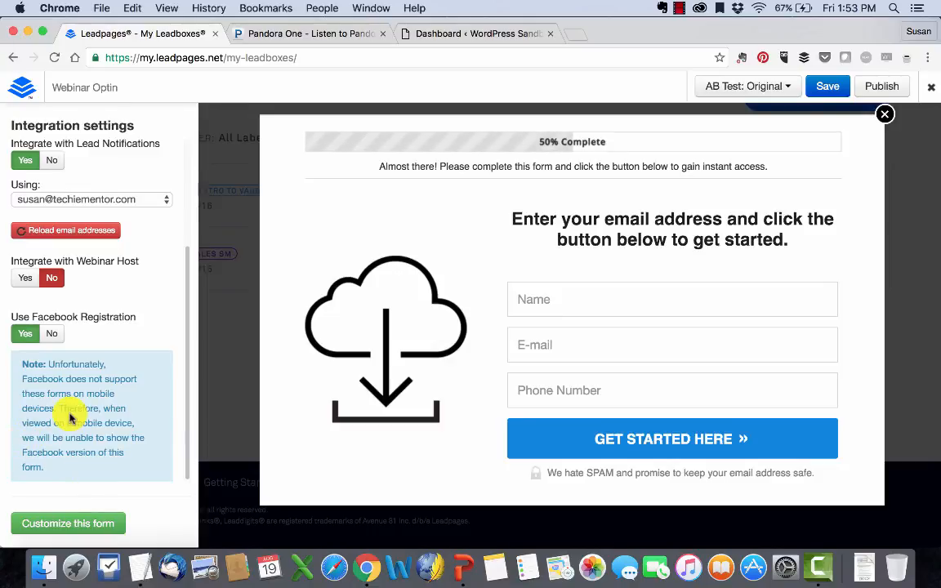
pyautogui.click(53, 332)
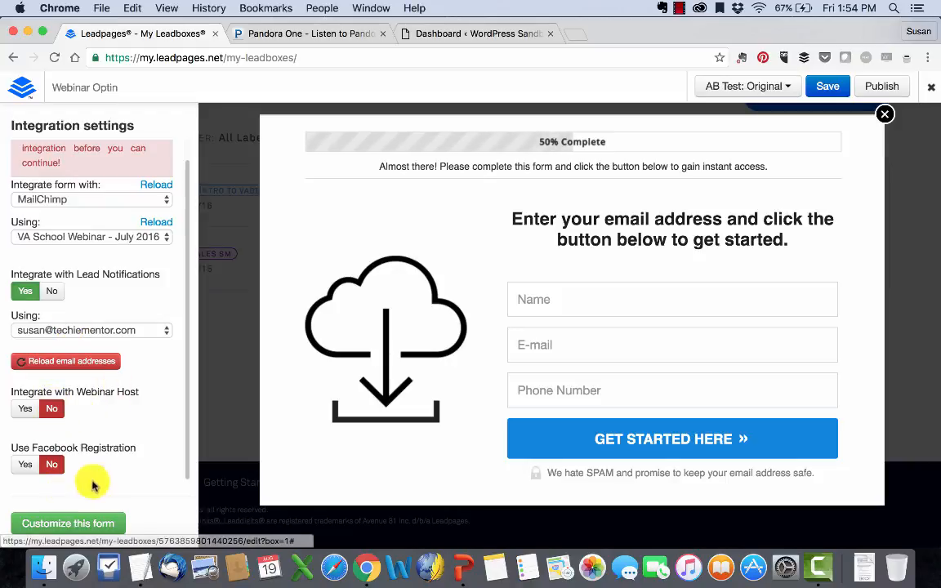
pyautogui.click(107, 524)
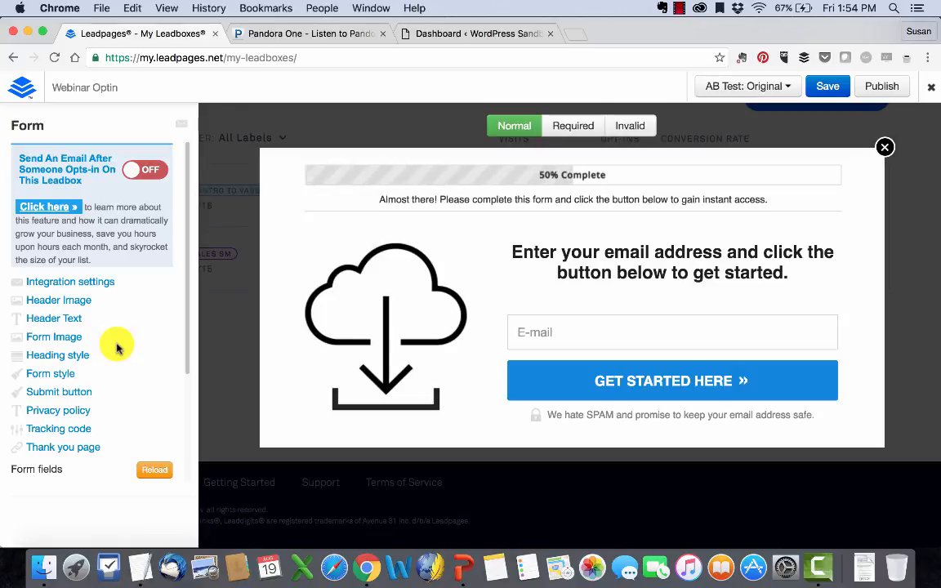
# - Pick the headset-person picture as header image but set it to Hidden
pyautogui.click(64, 281)
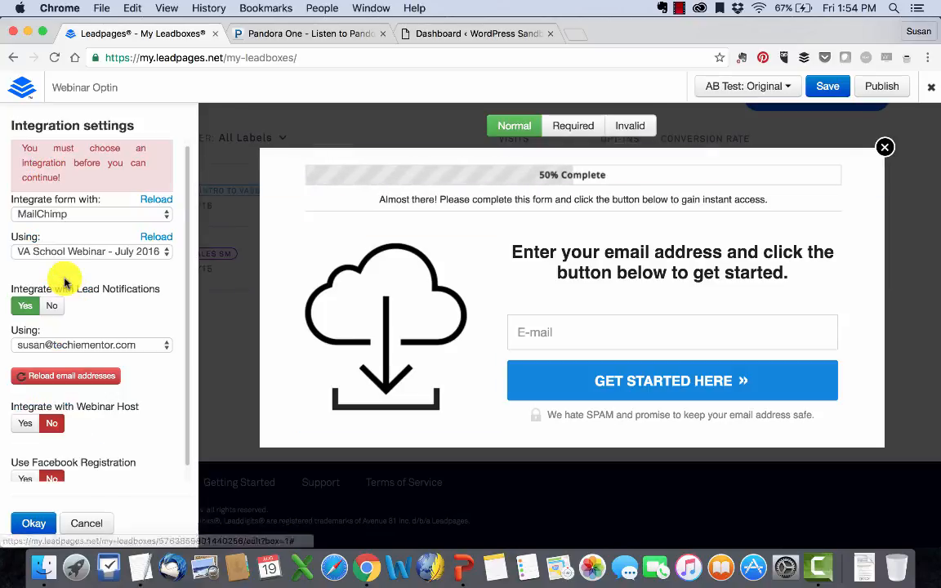
pyautogui.click(37, 523)
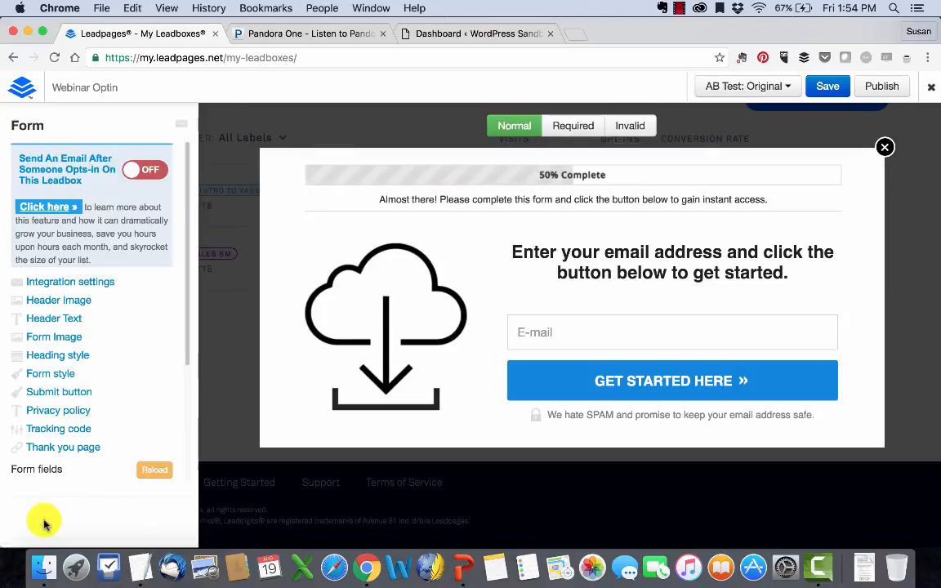
pyautogui.click(59, 301)
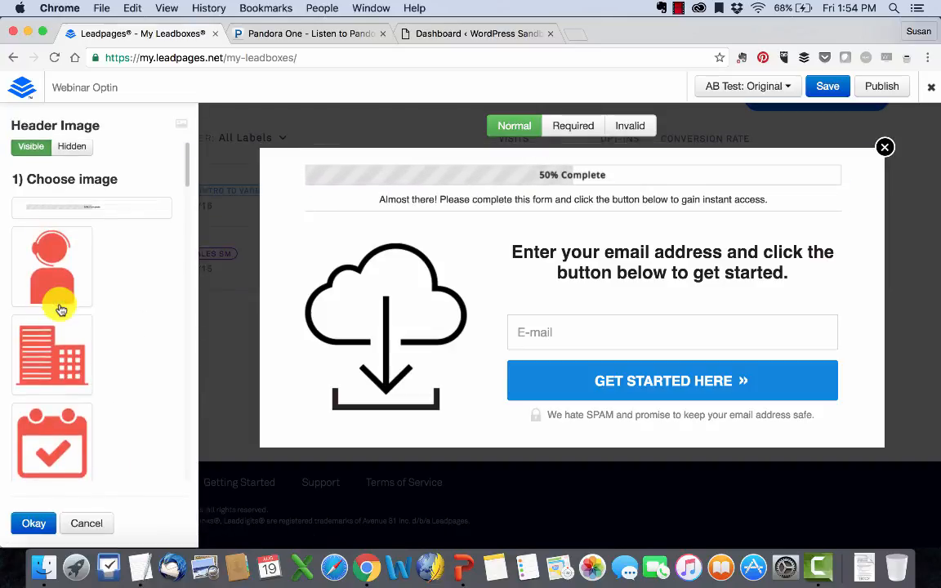
pyautogui.click(52, 278)
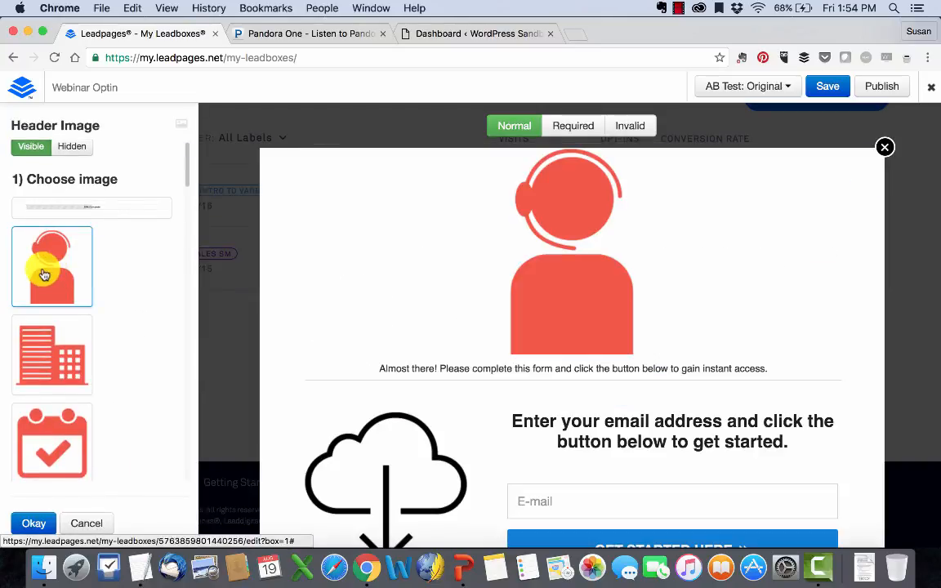
pyautogui.scroll(-3, 136, 321)
pyautogui.scroll(3, 136, 321)
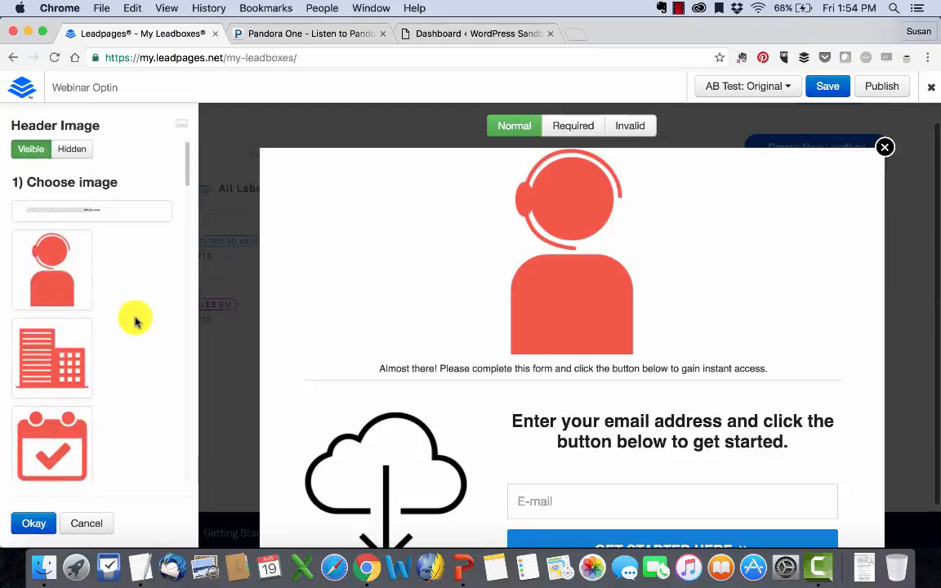
pyautogui.scroll(2, 111, 237)
pyautogui.click(72, 149)
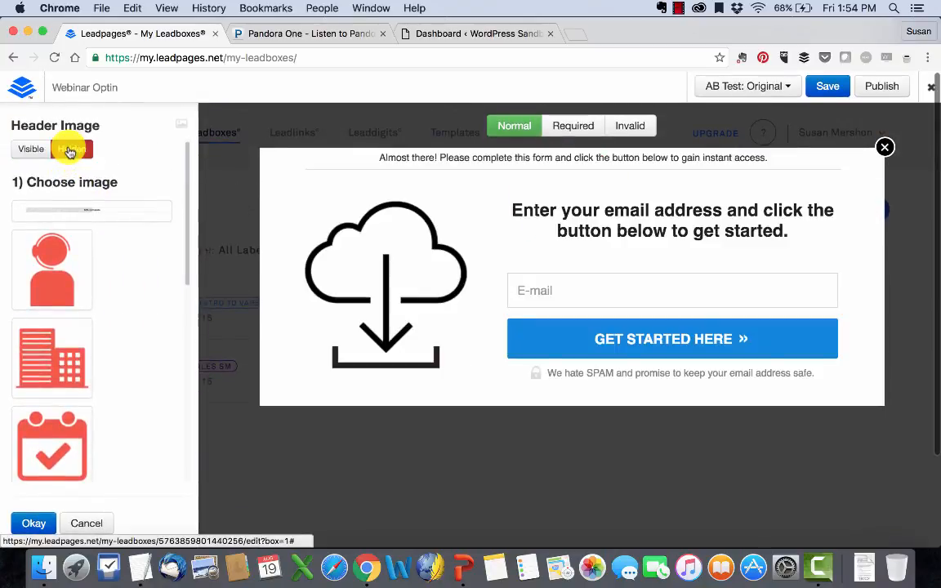
pyautogui.click(36, 207)
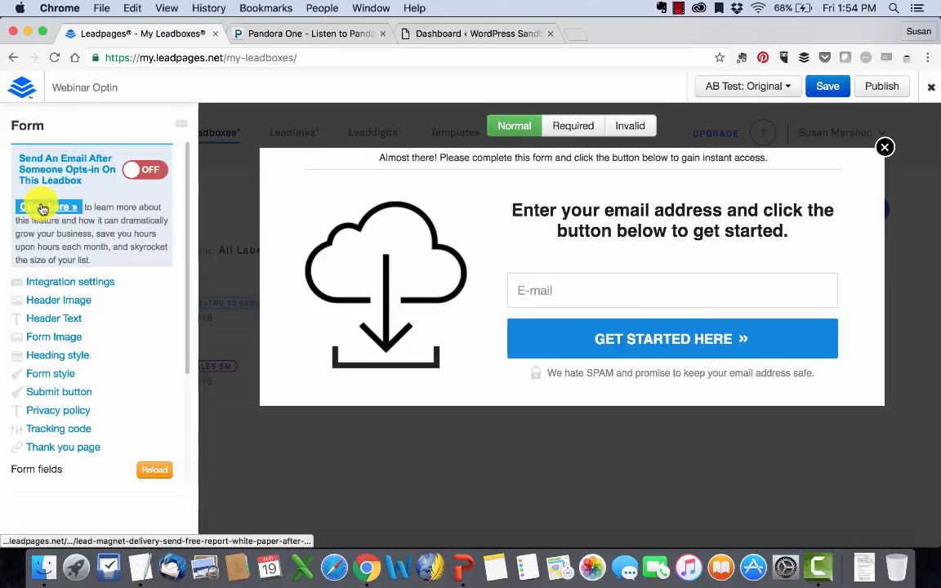
# - Make the whole header text bold italic in Times New Roman
pyautogui.click(55, 316)
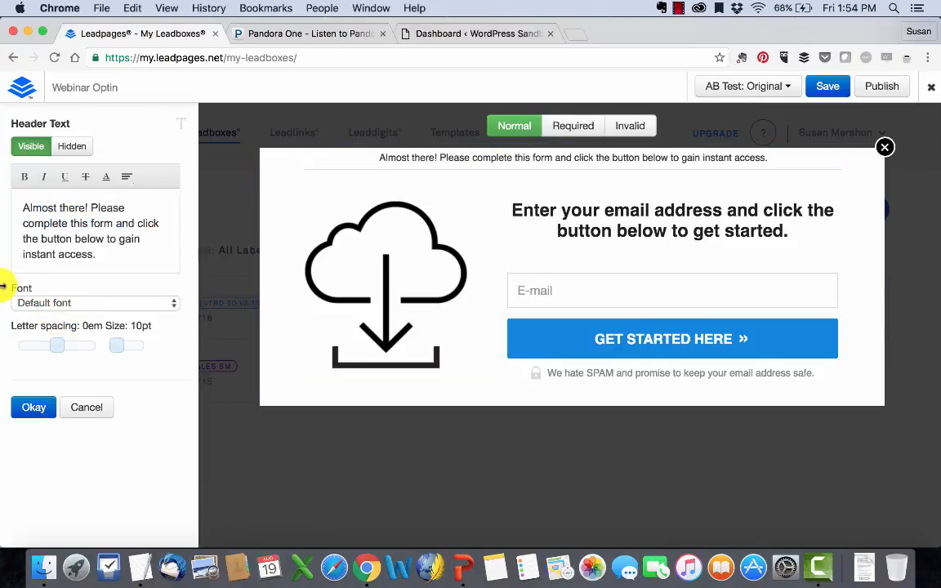
pyautogui.tripleClick(102, 237)
pyautogui.click(43, 177)
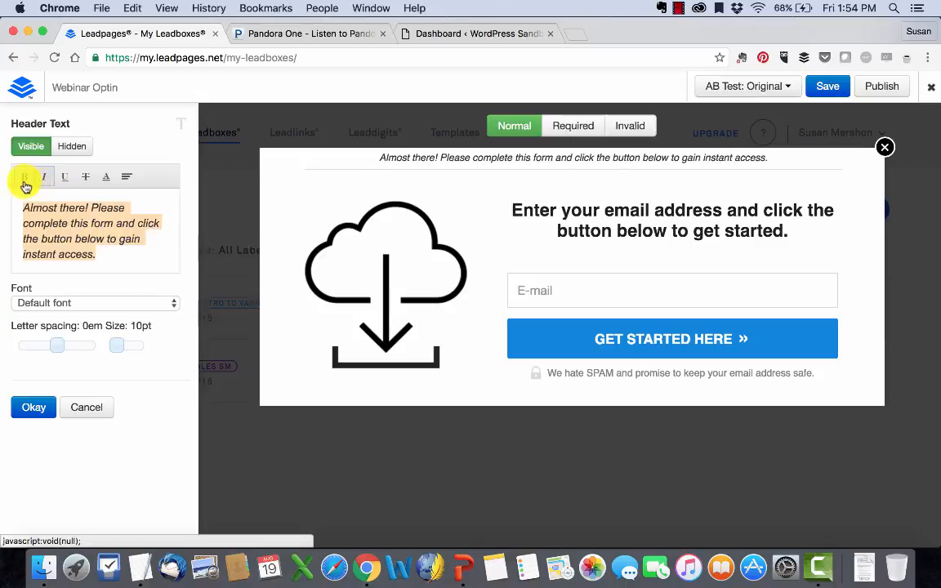
pyautogui.click(24, 176)
pyautogui.click(53, 303)
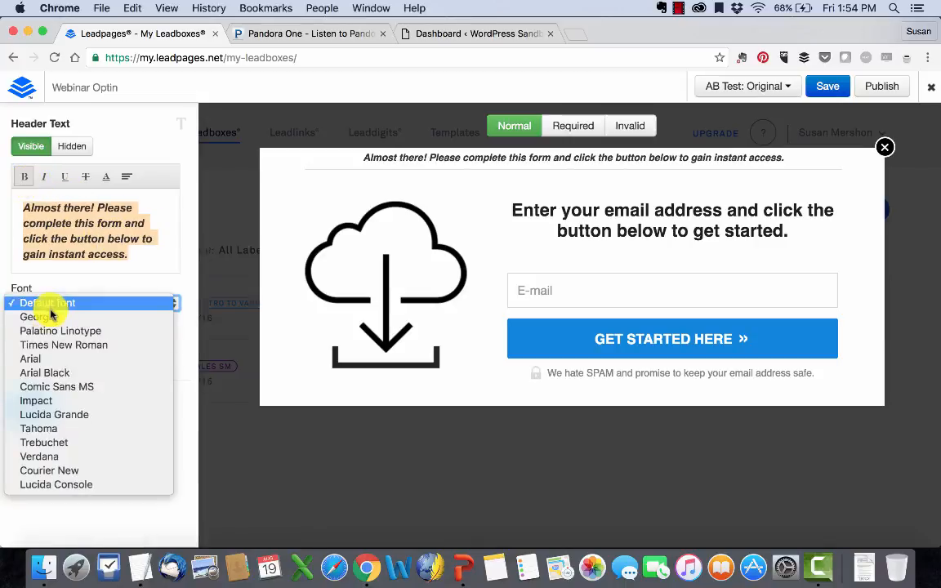
pyautogui.click(37, 345)
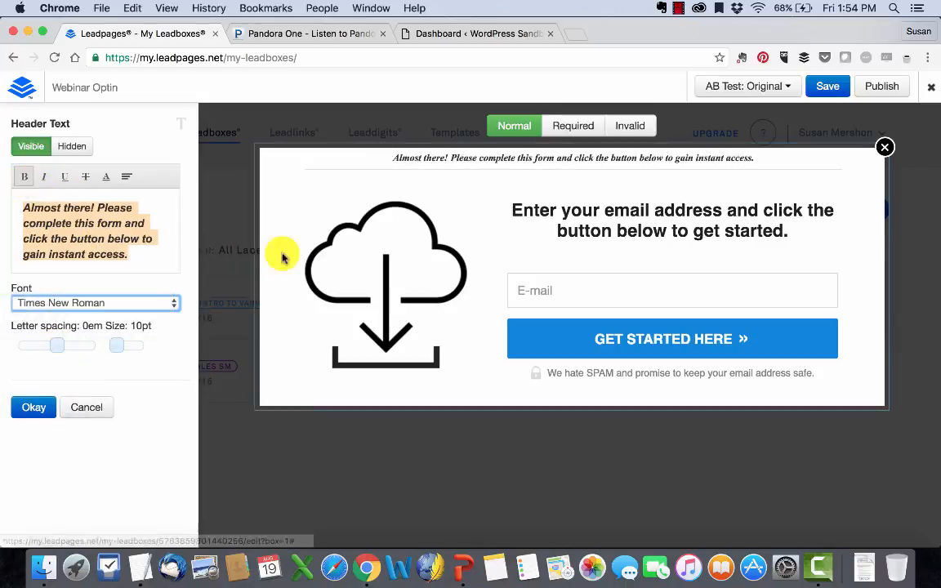
pyautogui.click(37, 406)
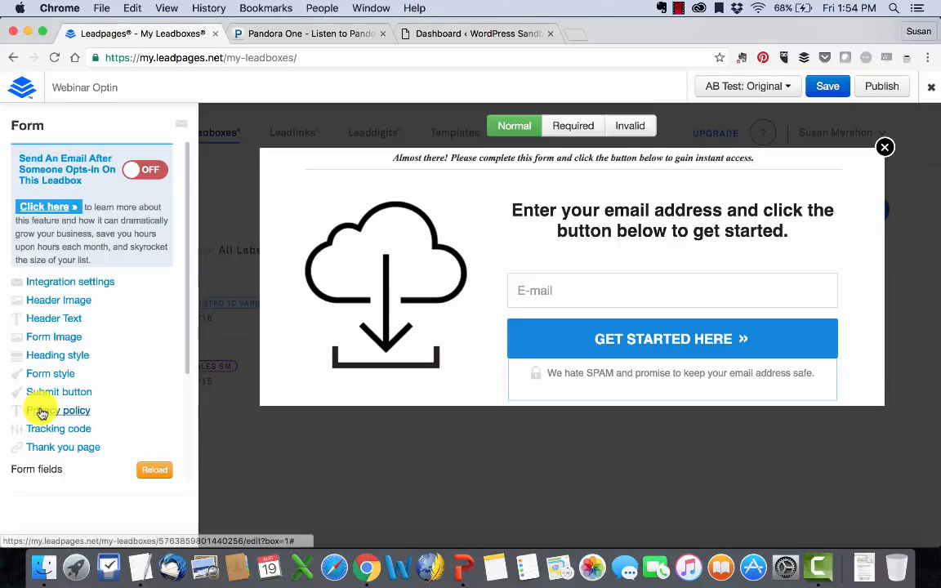
pyautogui.click(57, 336)
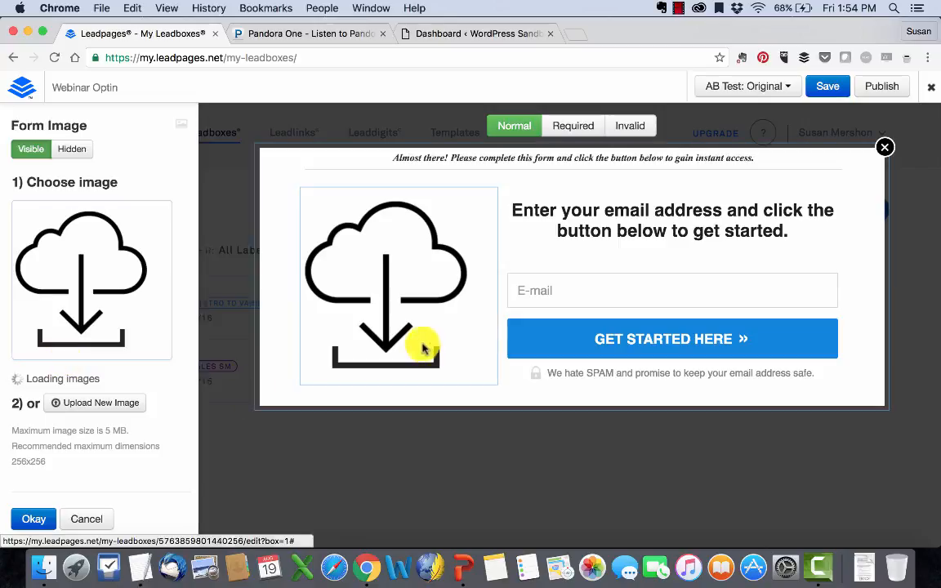
# - Use the red calendar icon as the form image
pyautogui.scroll(-2, 59, 369)
pyautogui.scroll(-4, 62, 372)
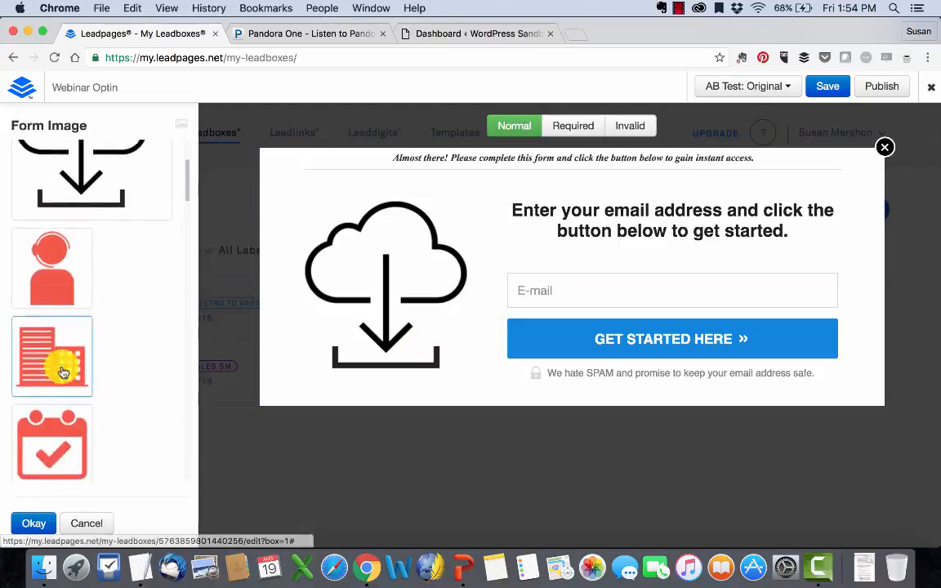
pyautogui.click(64, 371)
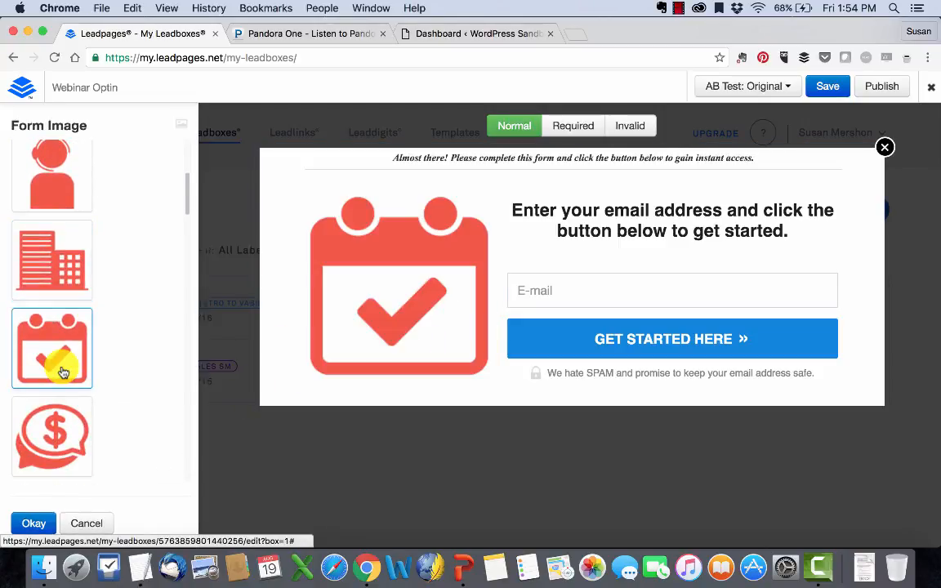
pyautogui.click(39, 523)
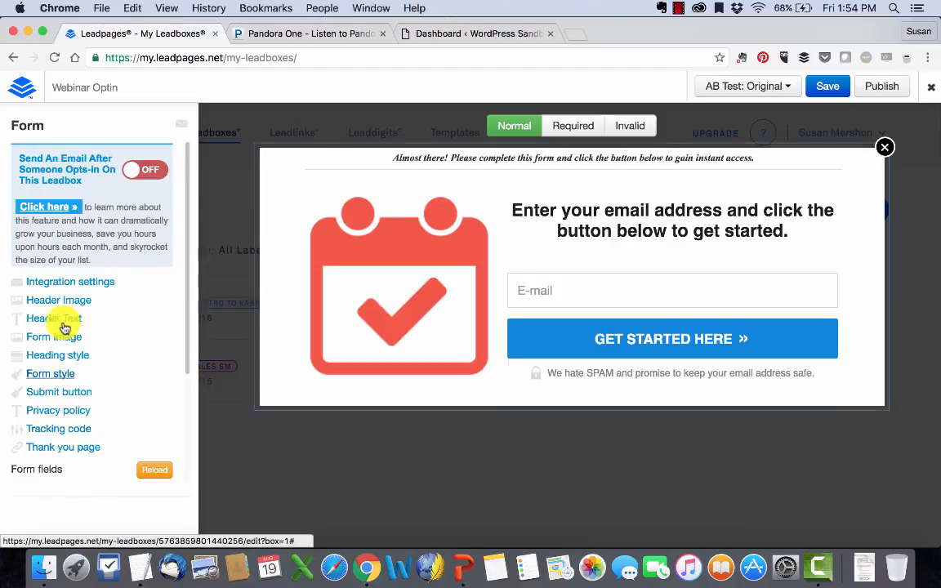
# - Restyle the heading text in Lucida Grande, 16pt, dark blue
pyautogui.click(57, 356)
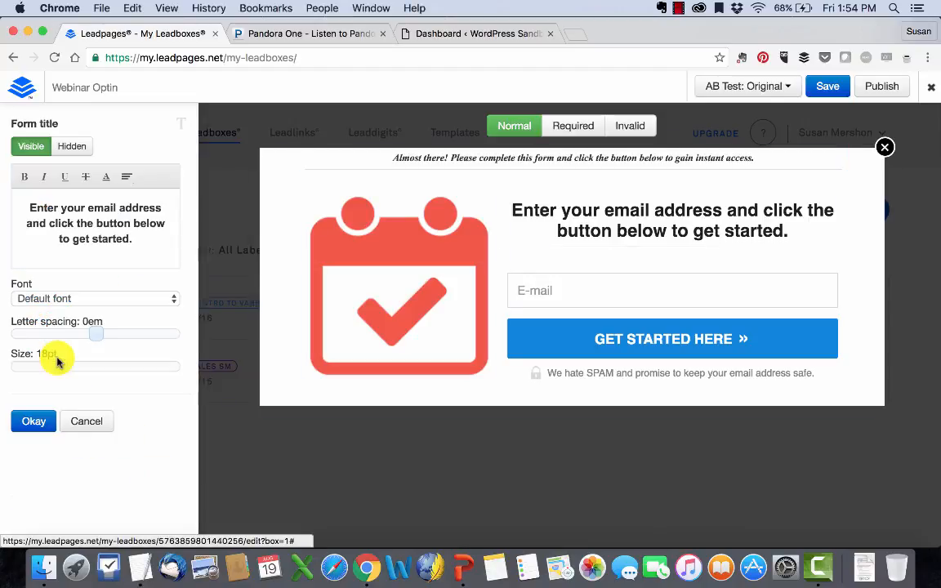
pyautogui.tripleClick(99, 228)
pyautogui.click(78, 301)
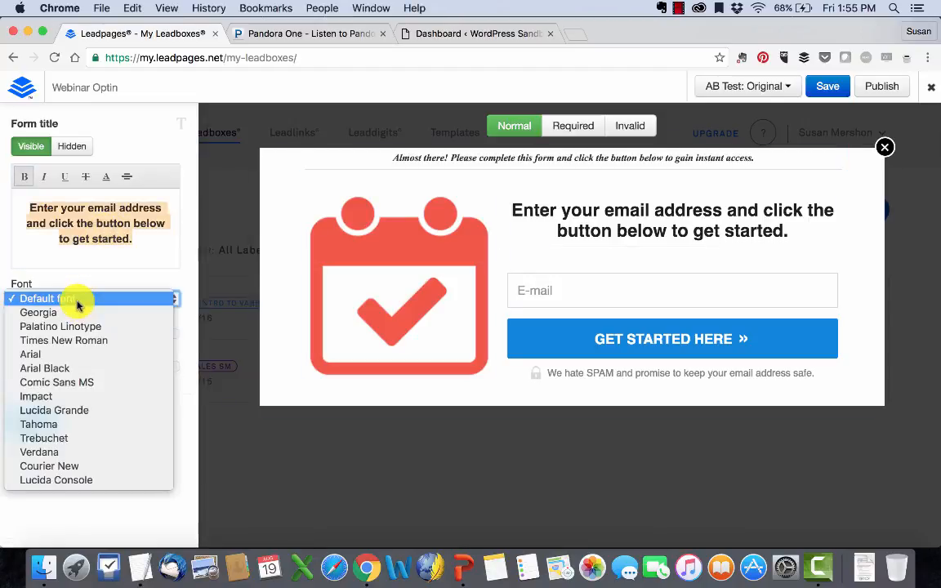
pyautogui.click(69, 411)
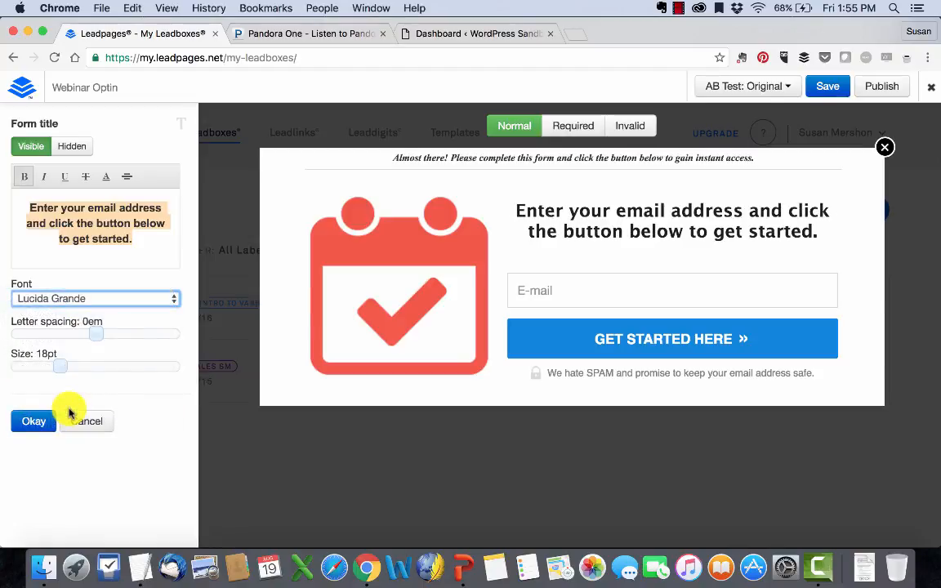
pyautogui.click(56, 370)
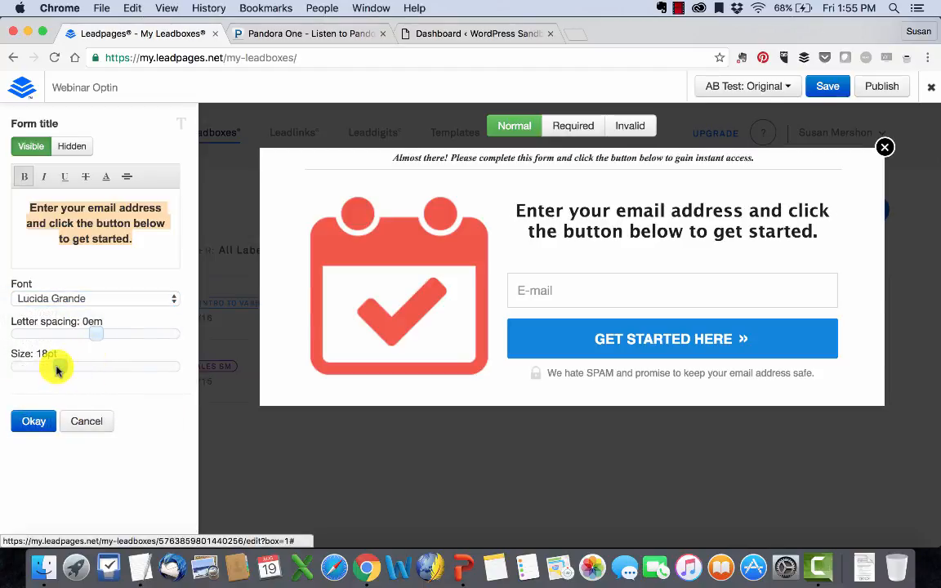
pyautogui.moveTo(53, 370); pyautogui.dragTo(49, 369)
pyautogui.click(43, 419)
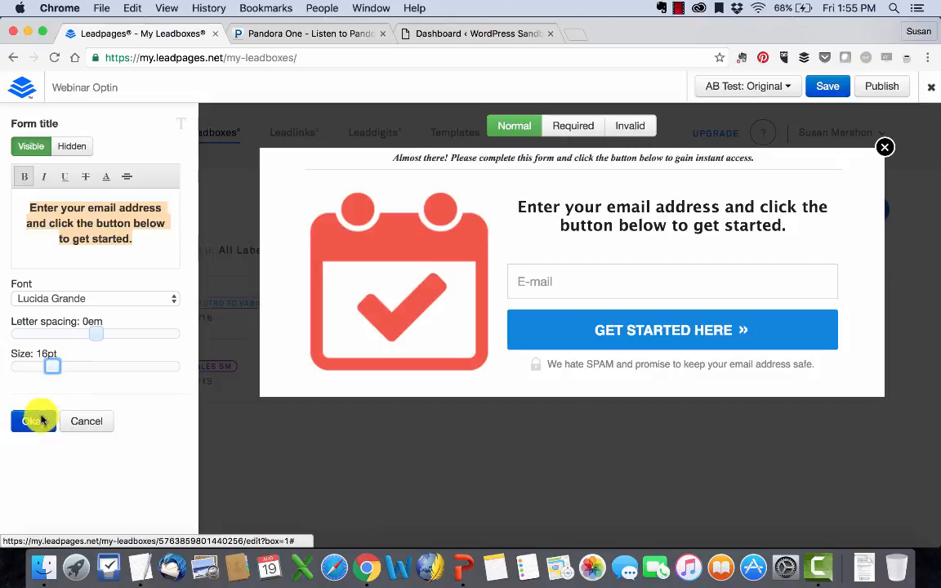
pyautogui.click(105, 178)
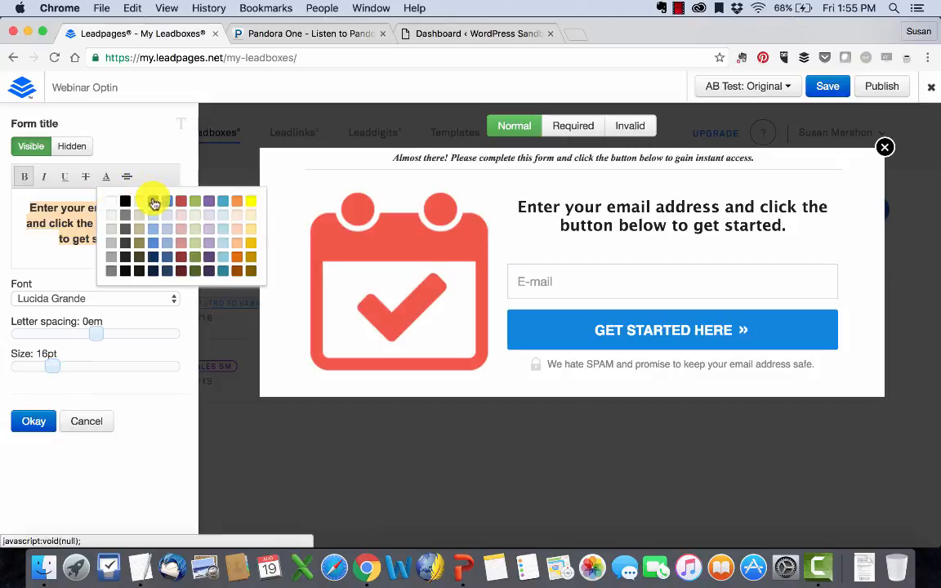
pyautogui.click(154, 202)
pyautogui.click(45, 421)
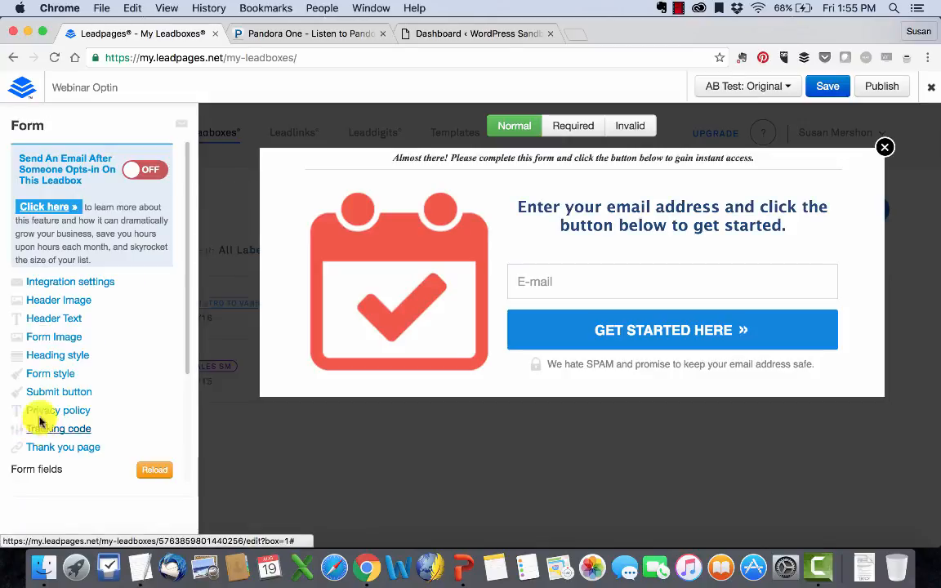
pyautogui.click(51, 373)
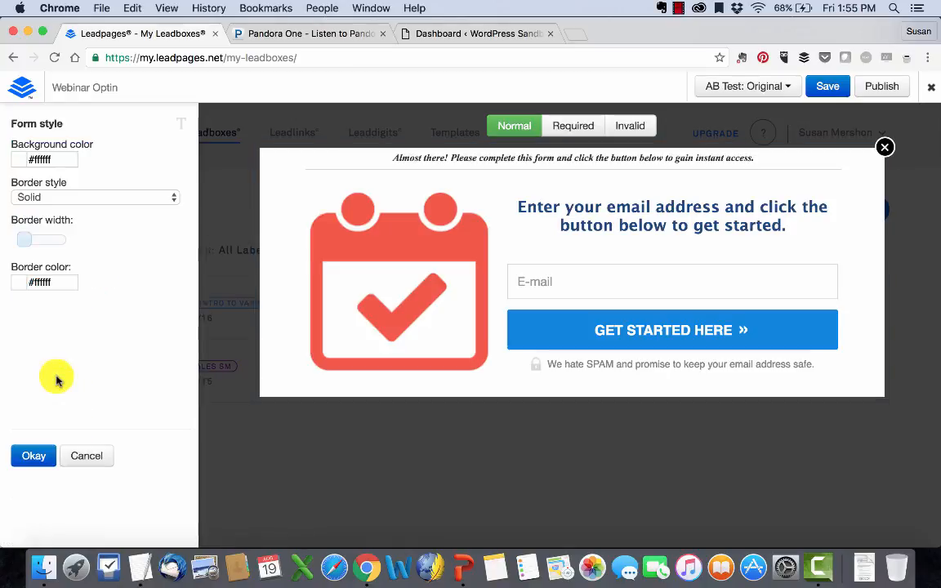
# - Set the form border to Double, slightly thicker, colour #9273c7, and apply
pyautogui.click(35, 194)
pyautogui.click(31, 197)
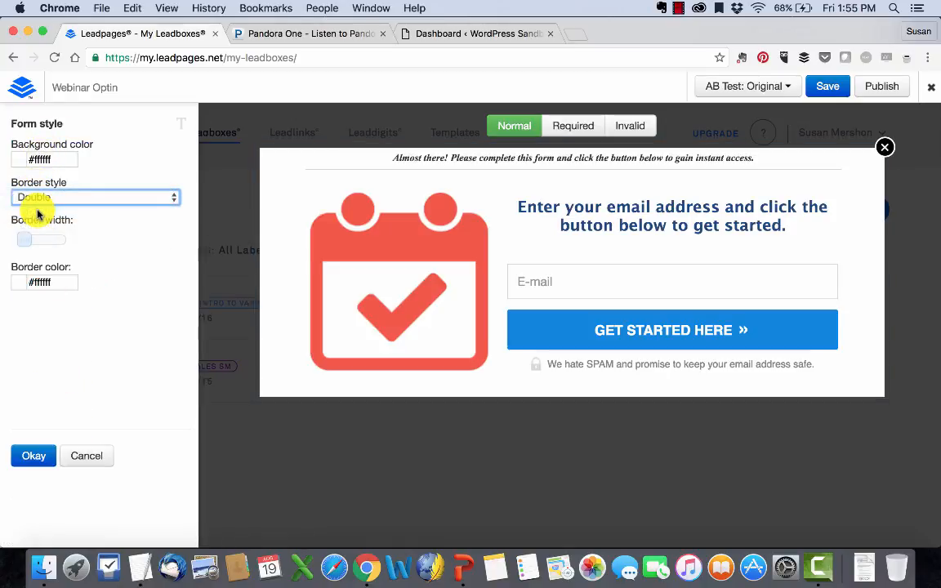
pyautogui.moveTo(28, 241); pyautogui.dragTo(30, 242)
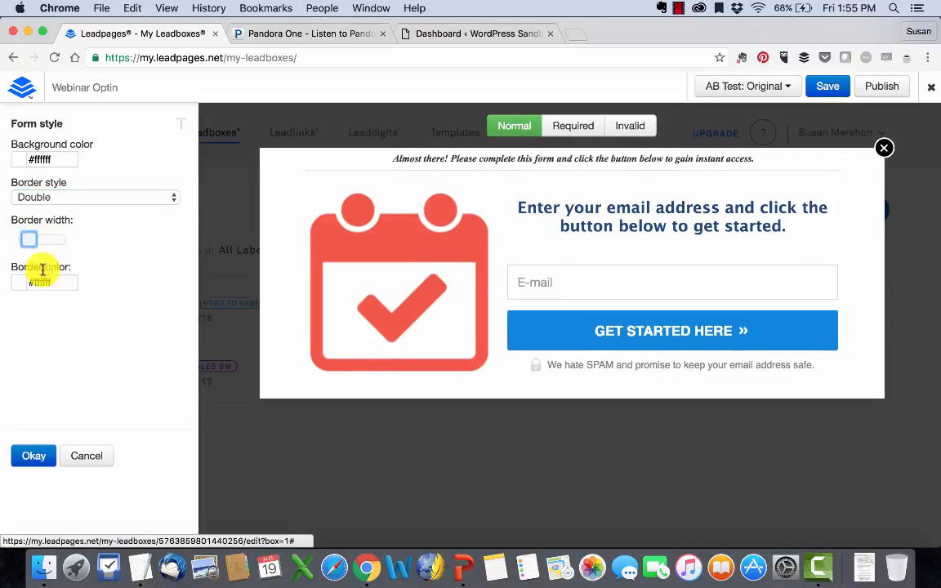
pyautogui.click(41, 281)
pyautogui.click(129, 325)
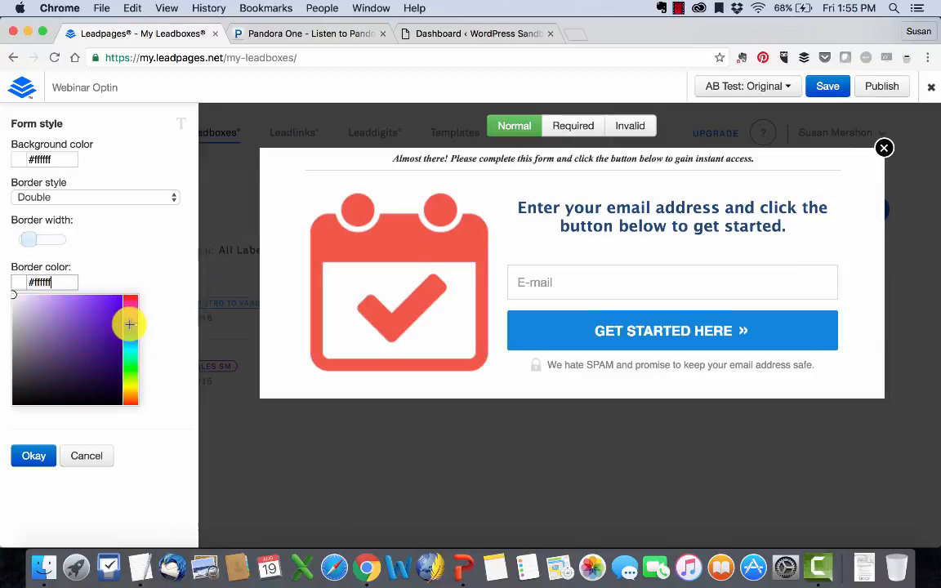
pyautogui.click(45, 319)
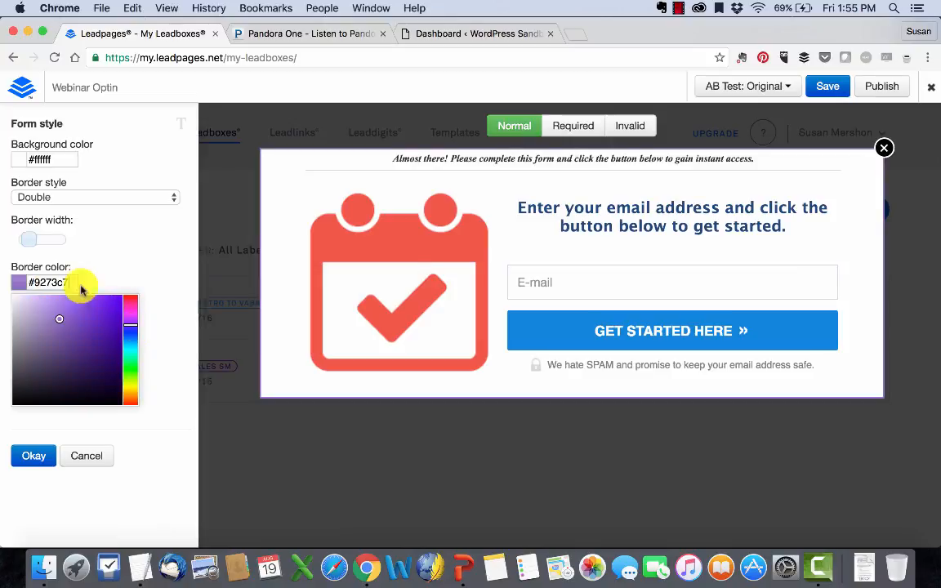
pyautogui.click(106, 241)
pyautogui.click(34, 458)
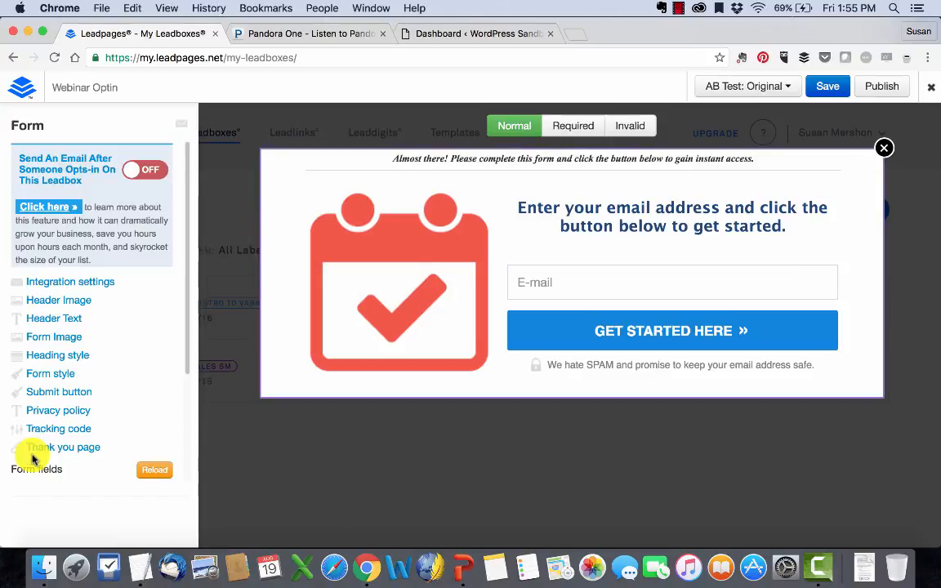
# - Set the submit button label font to Impact
pyautogui.click(45, 392)
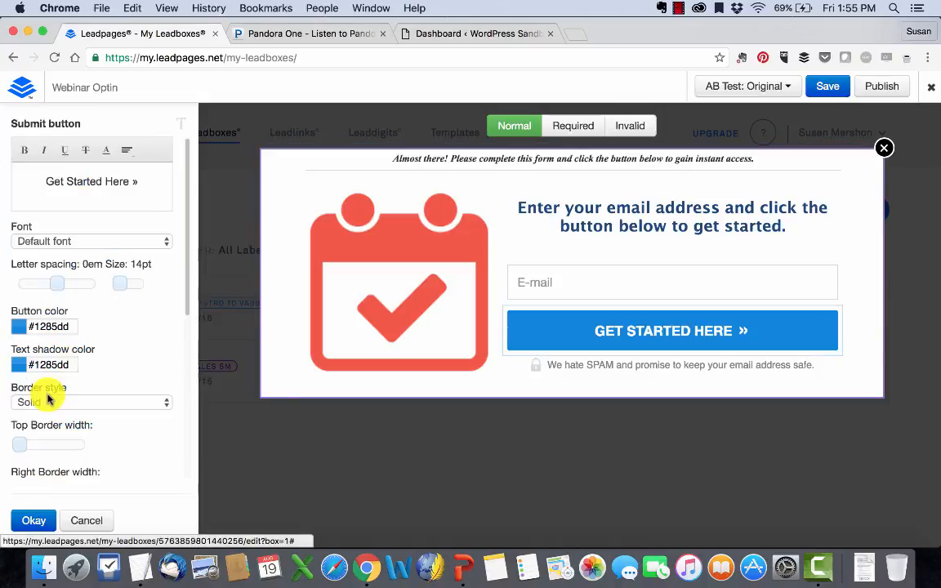
pyautogui.tripleClick(94, 184)
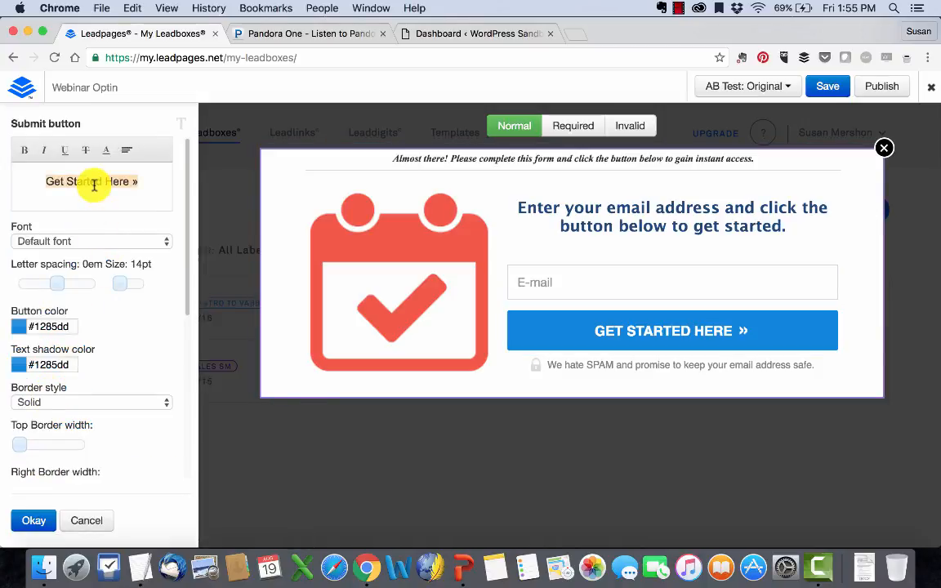
pyautogui.click(78, 241)
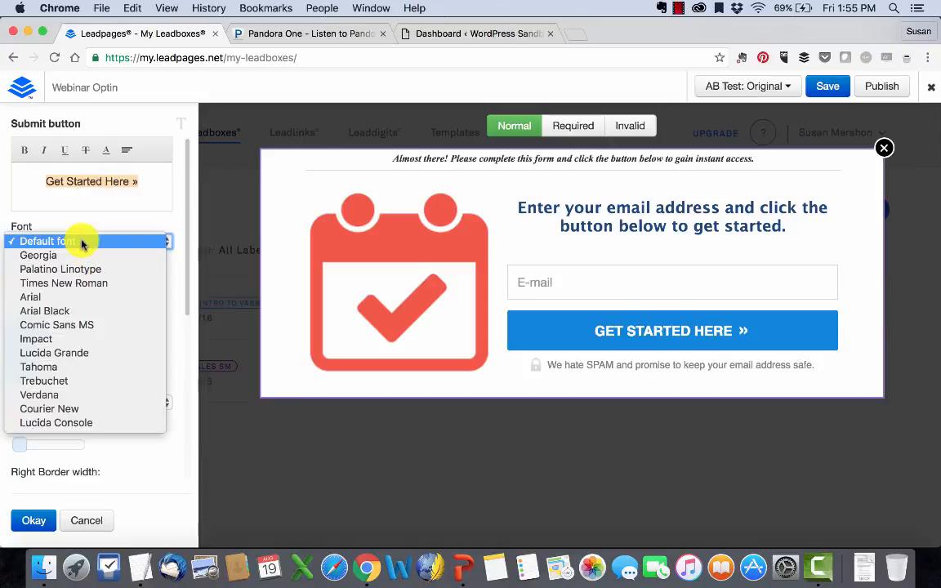
pyautogui.click(70, 341)
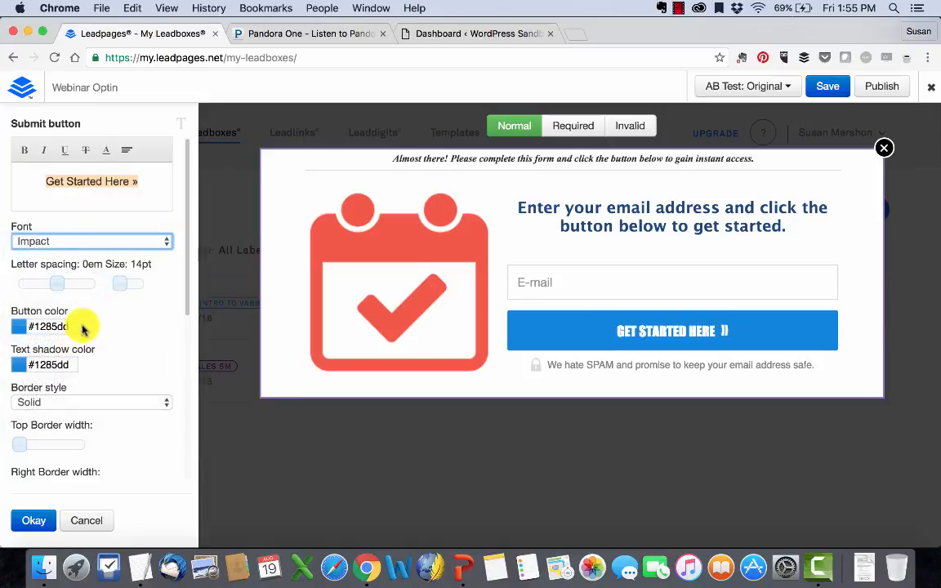
# - Give the button a slightly thicker double top border in red #d42f2f and apply
pyautogui.click(69, 402)
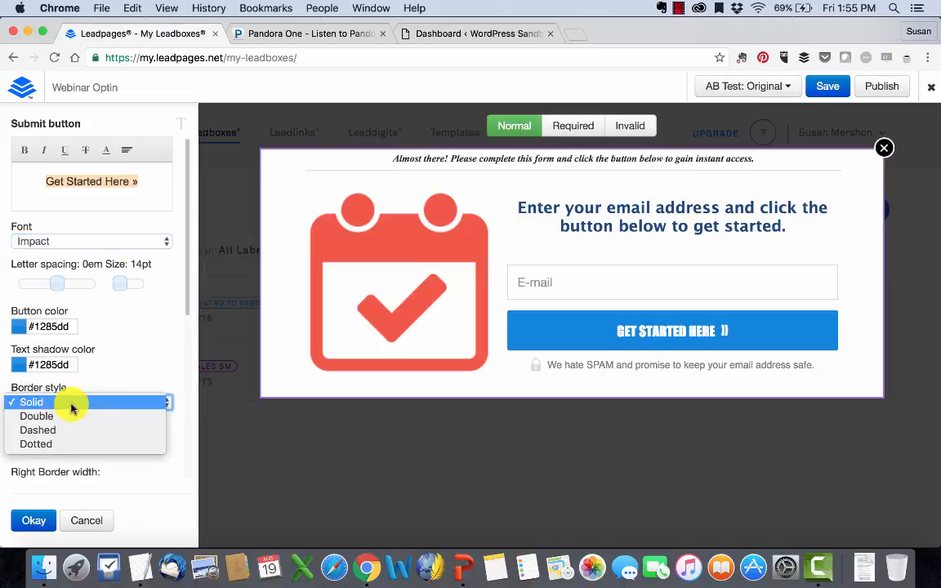
pyautogui.click(70, 417)
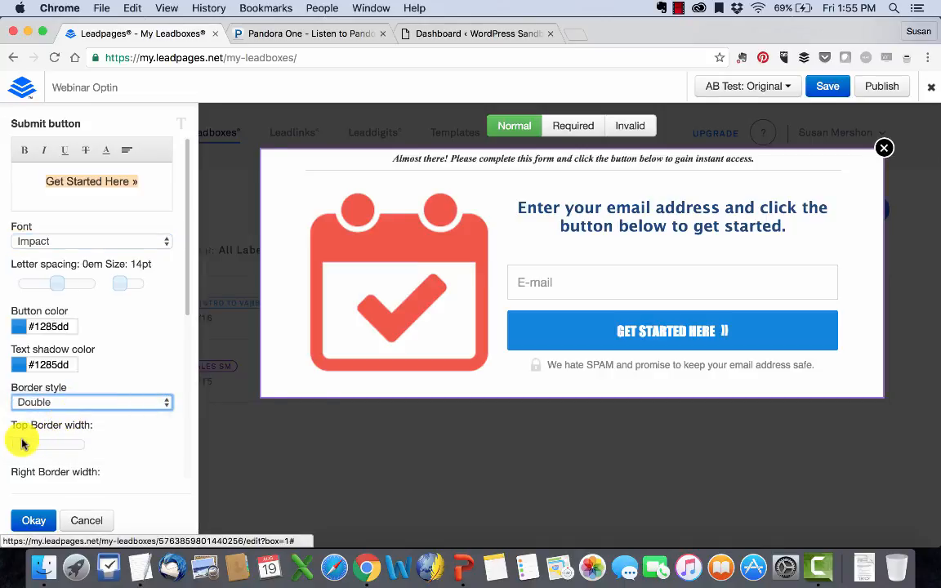
pyautogui.moveTo(27, 443); pyautogui.dragTo(33, 444)
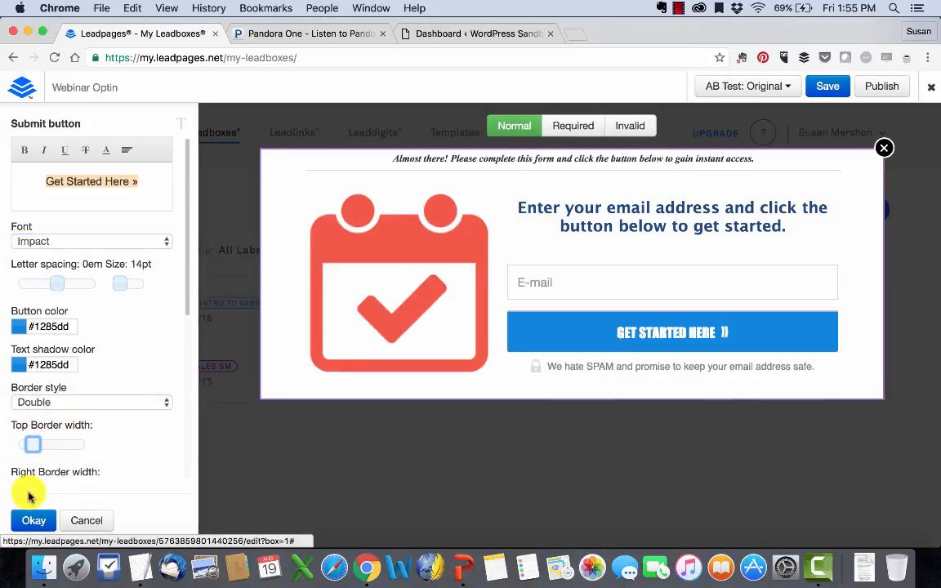
pyautogui.scroll(-5, 74, 433)
pyautogui.scroll(-3, 72, 435)
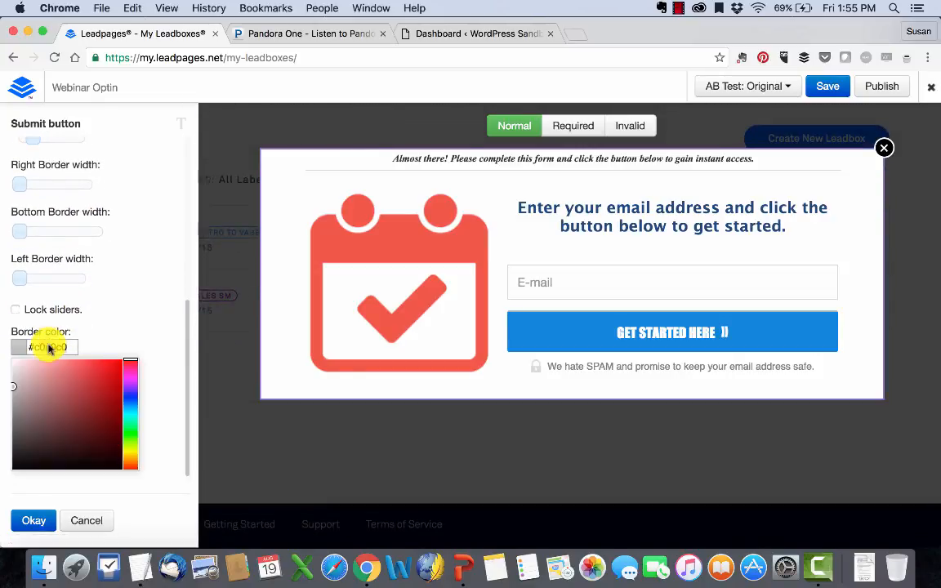
pyautogui.click(96, 378)
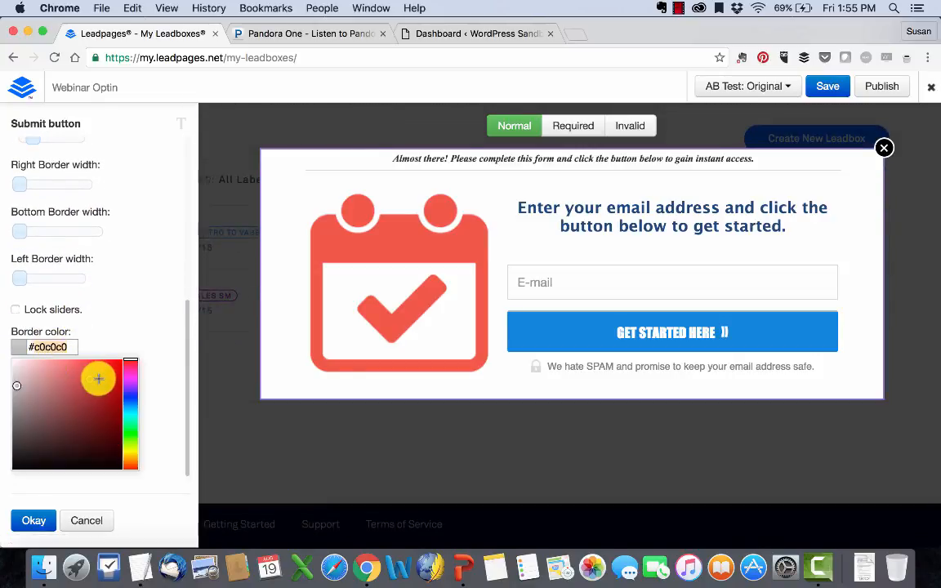
pyautogui.click(36, 520)
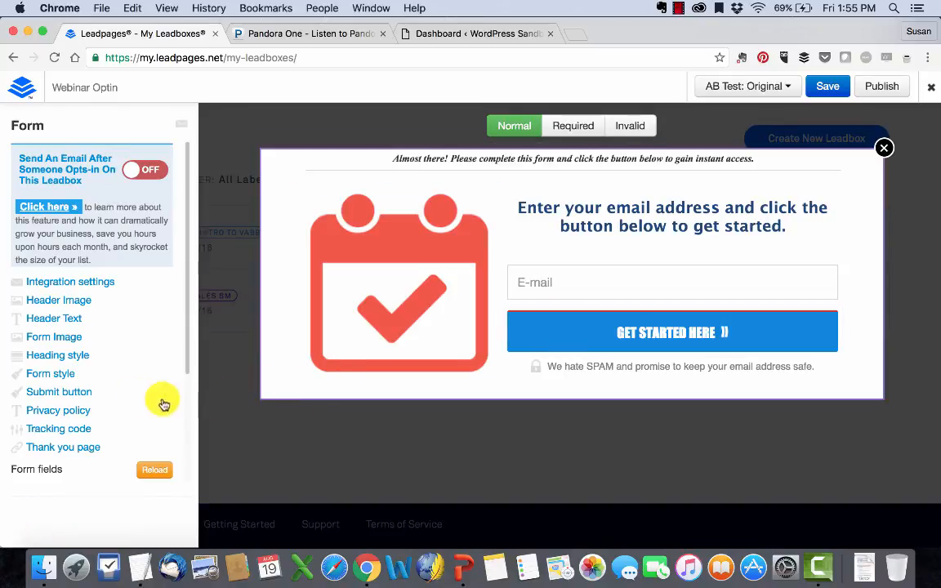
# - Look at the privacy note and tracking code settings, leaving both unchanged
pyautogui.click(57, 410)
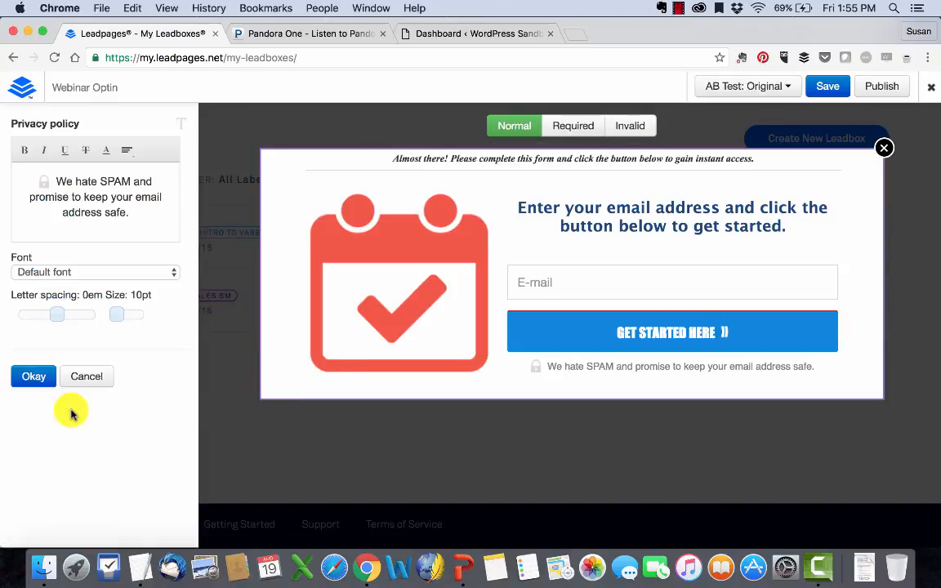
pyautogui.click(39, 376)
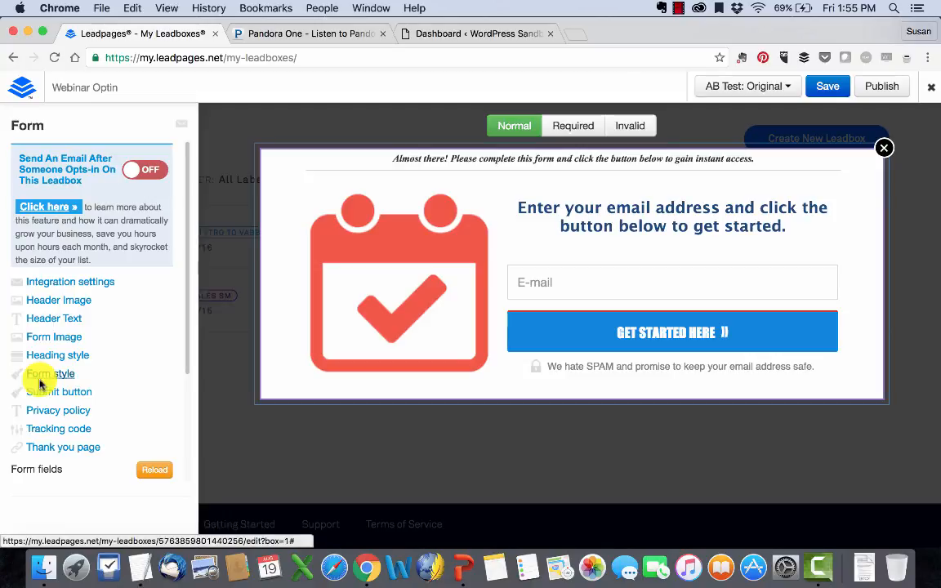
pyautogui.click(48, 427)
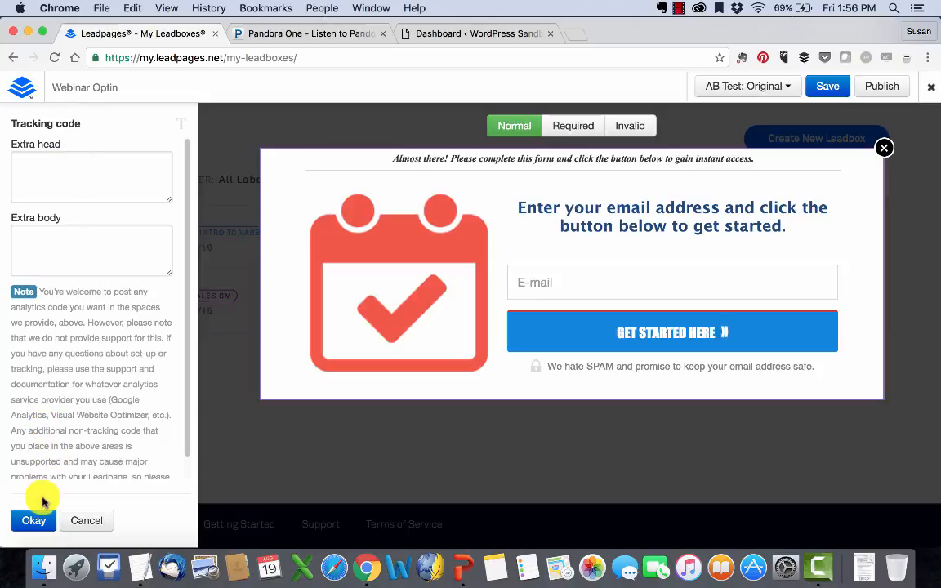
pyautogui.click(36, 521)
pyautogui.scroll(-2, 93, 361)
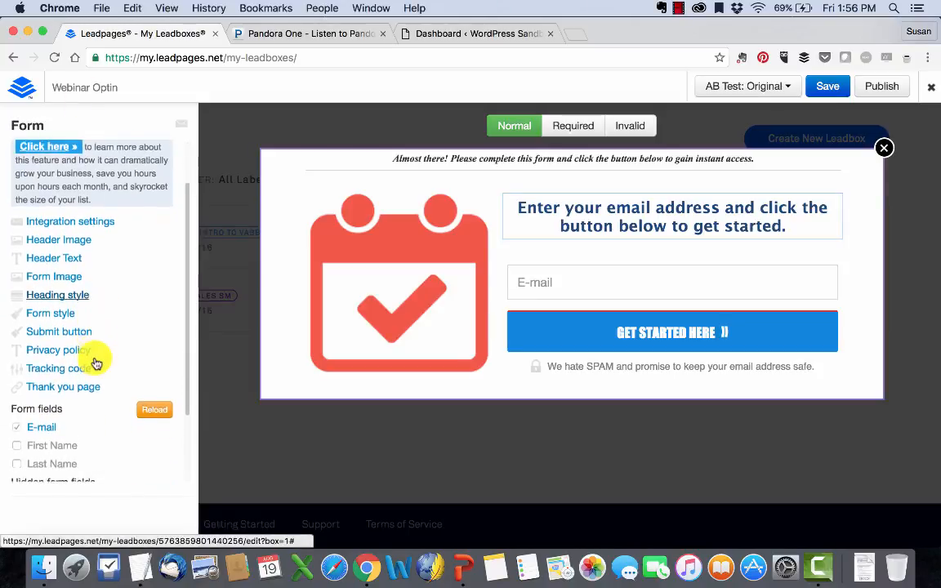
pyautogui.click(57, 380)
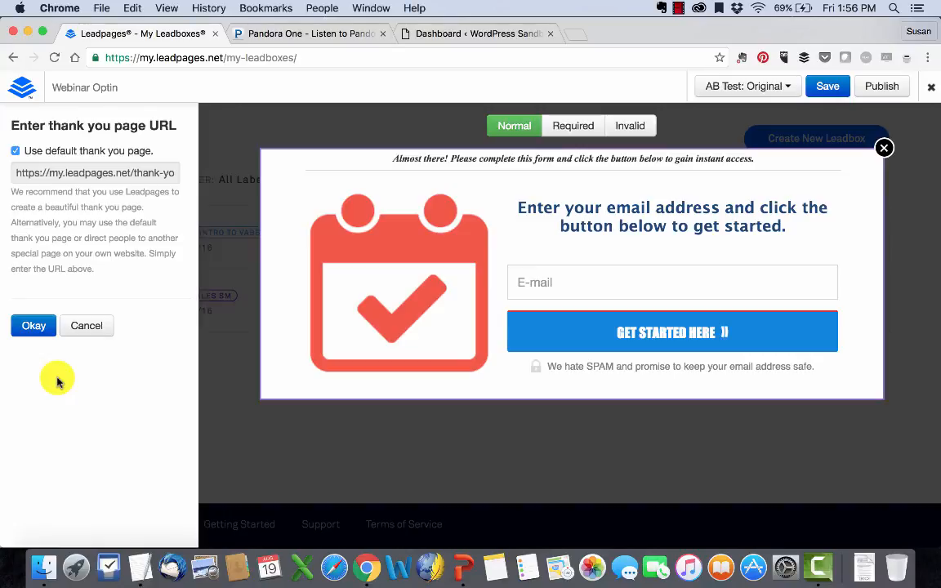
pyautogui.click(16, 152)
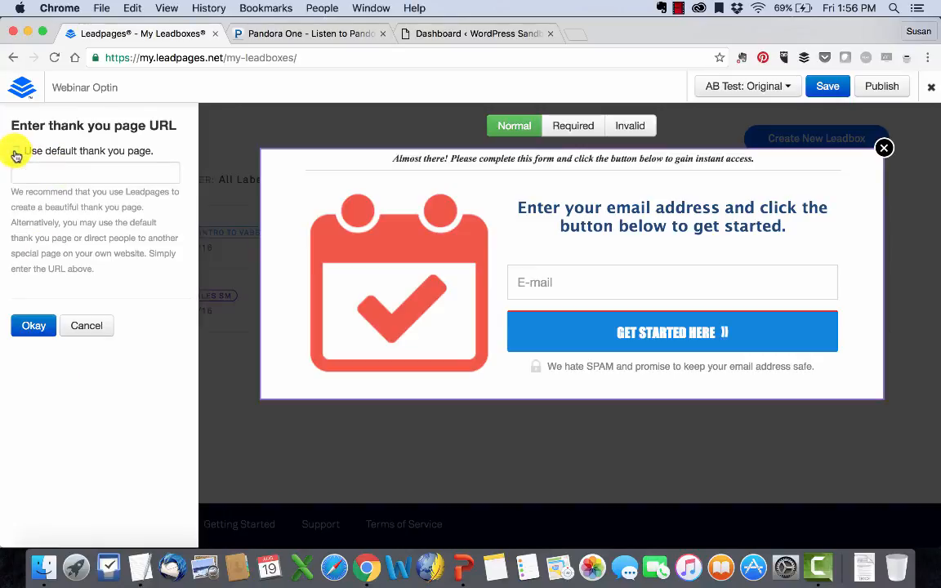
pyautogui.click(41, 169)
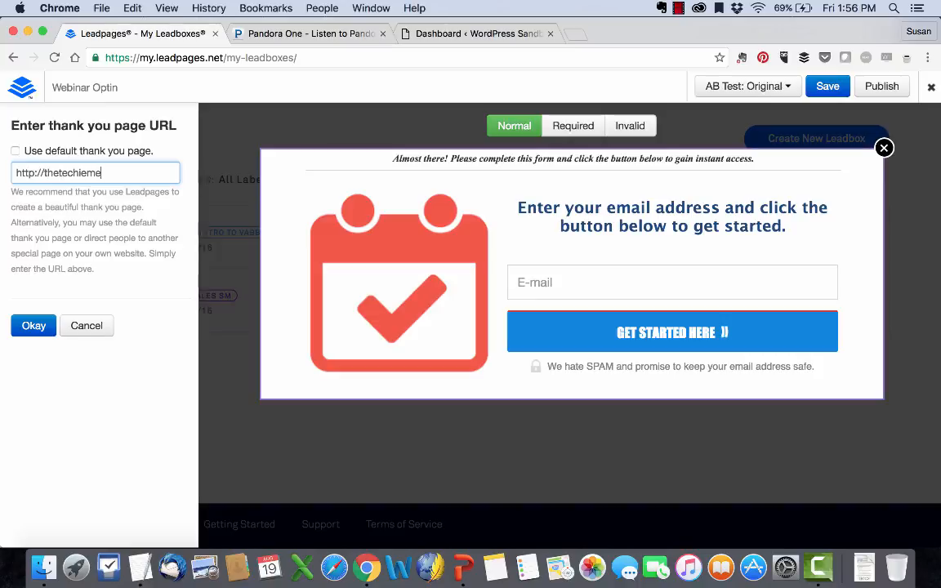
pyautogui.write('http://thetechiementor.com/thanks')
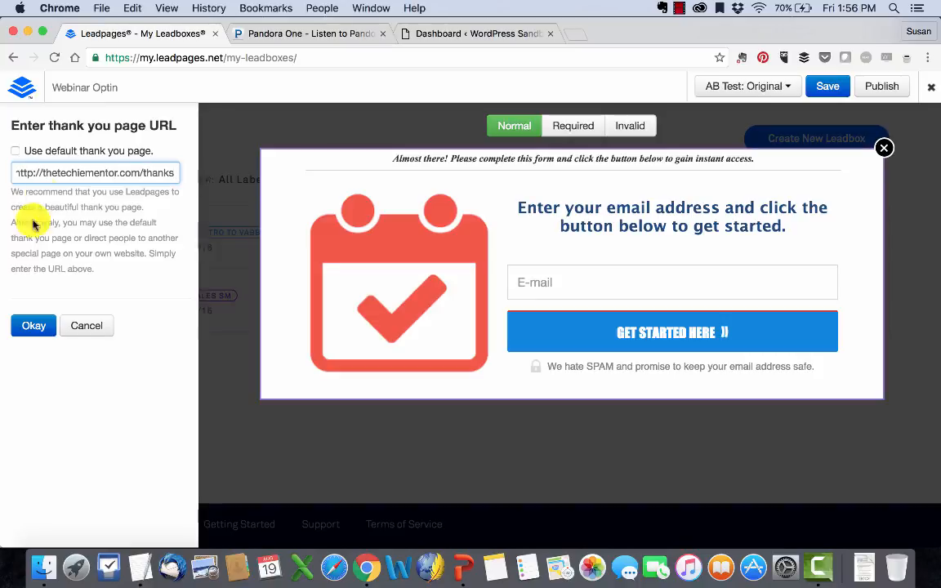
pyautogui.click(37, 330)
# - Add a First Name field to the form and save it
pyautogui.scroll(-5, 99, 321)
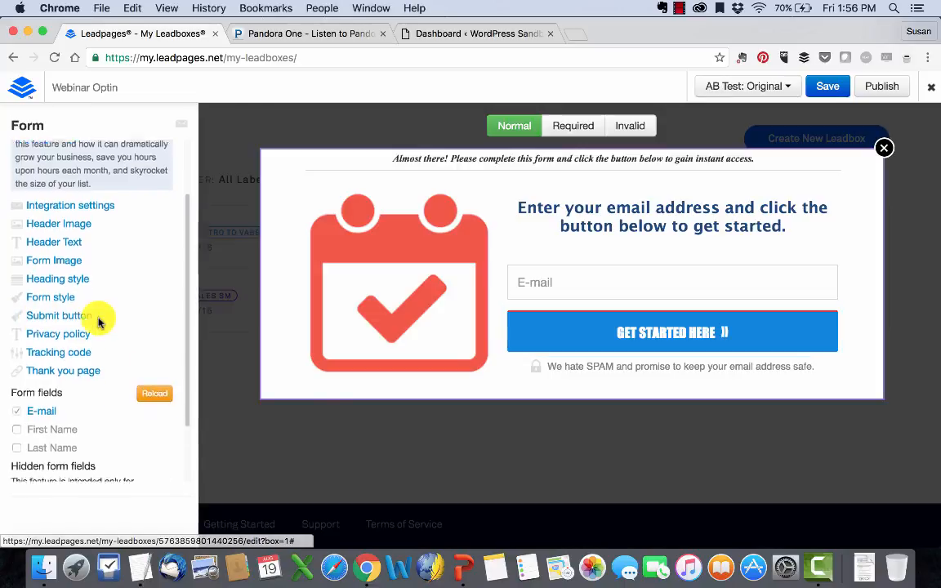
pyautogui.click(18, 355)
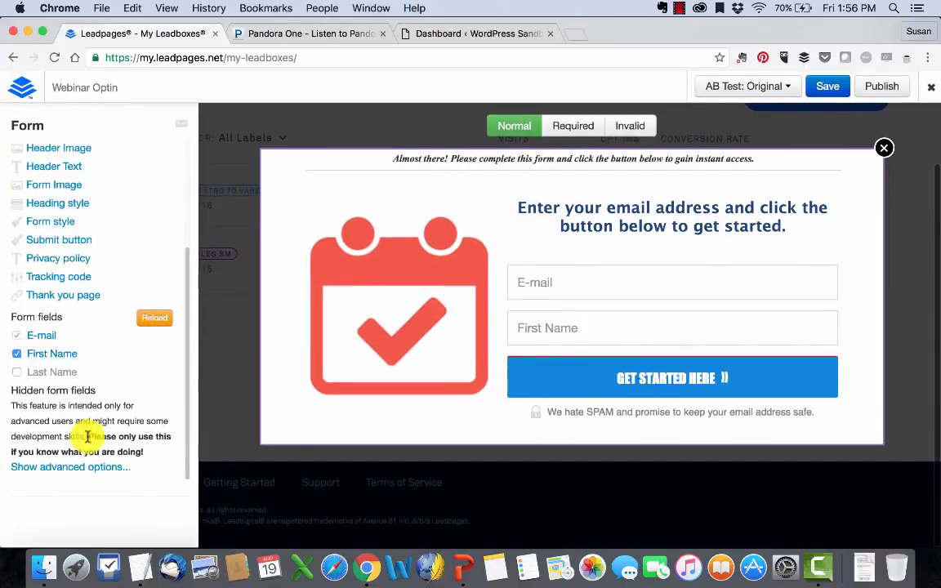
pyautogui.click(82, 467)
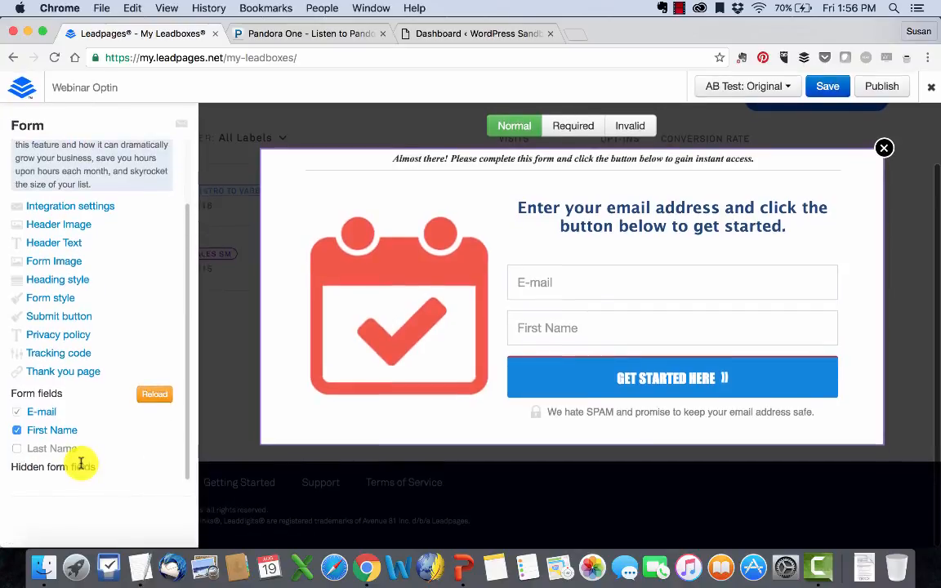
pyautogui.scroll(3, 131, 431)
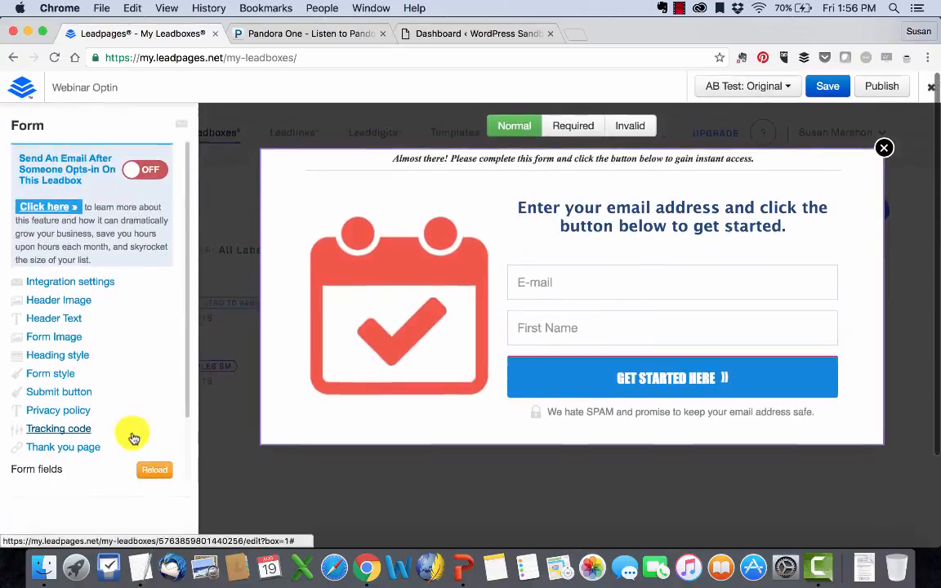
pyautogui.click(825, 87)
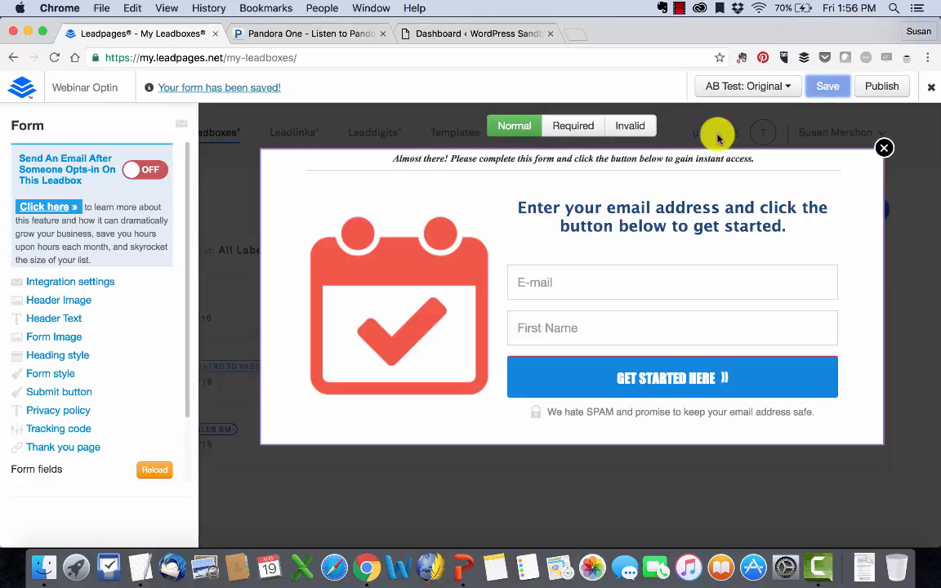
# - Preview the form's Required, Invalid and Normal states, then open Publishing Options
pyautogui.click(578, 130)
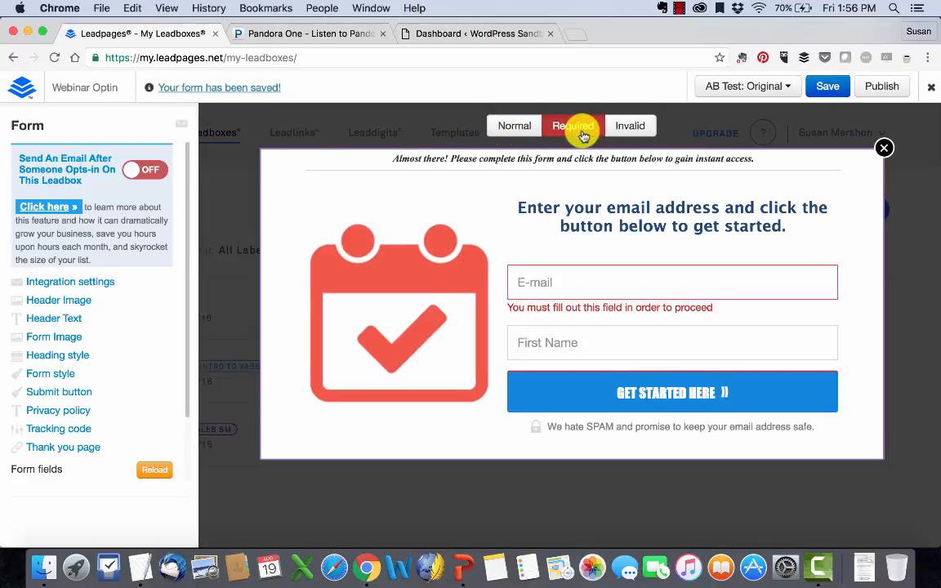
pyautogui.click(627, 134)
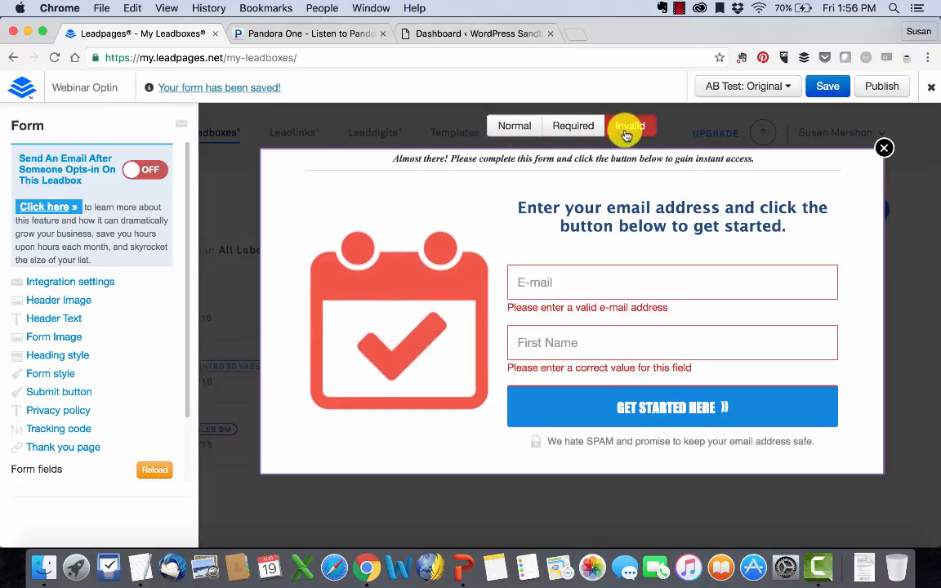
pyautogui.click(578, 130)
pyautogui.click(516, 129)
pyautogui.click(569, 131)
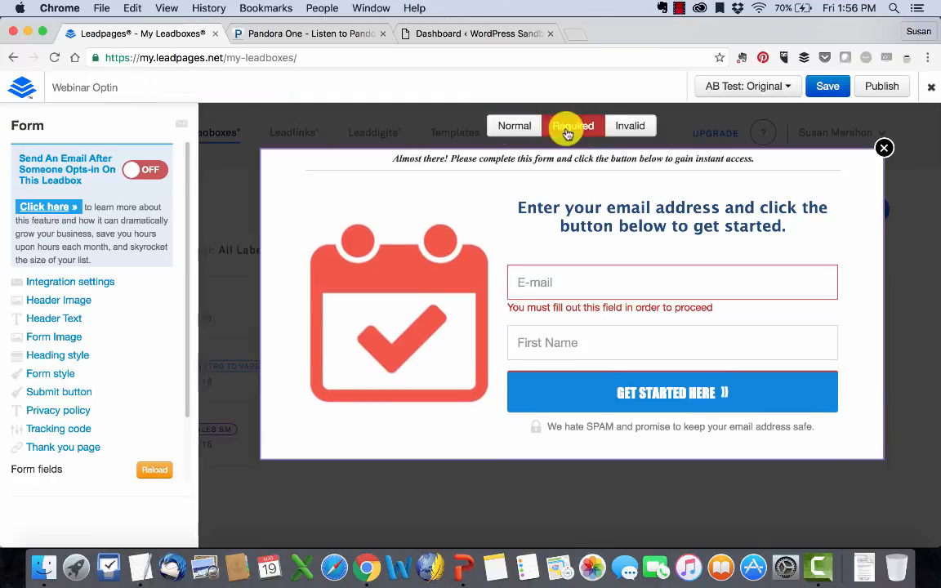
pyautogui.click(627, 127)
pyautogui.click(562, 127)
pyautogui.click(529, 130)
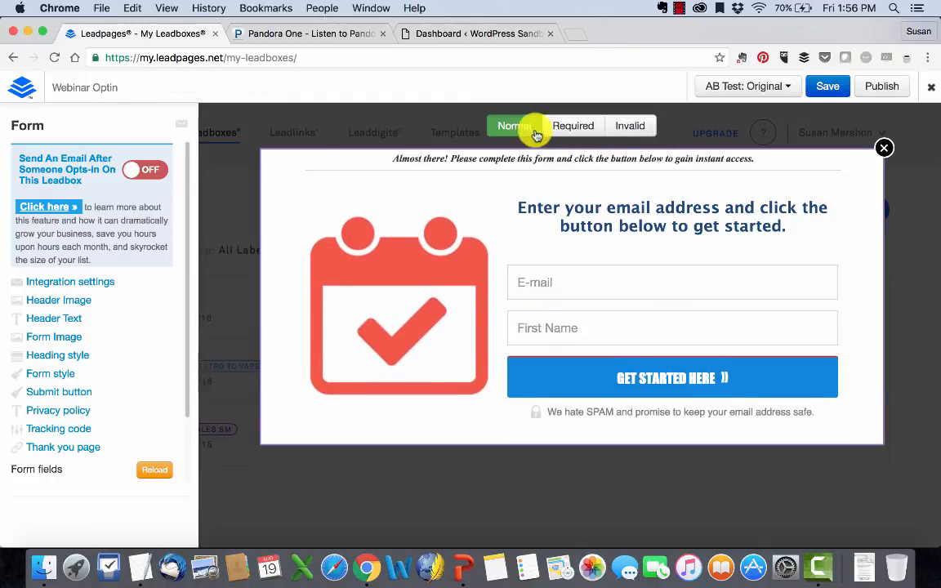
pyautogui.click(891, 86)
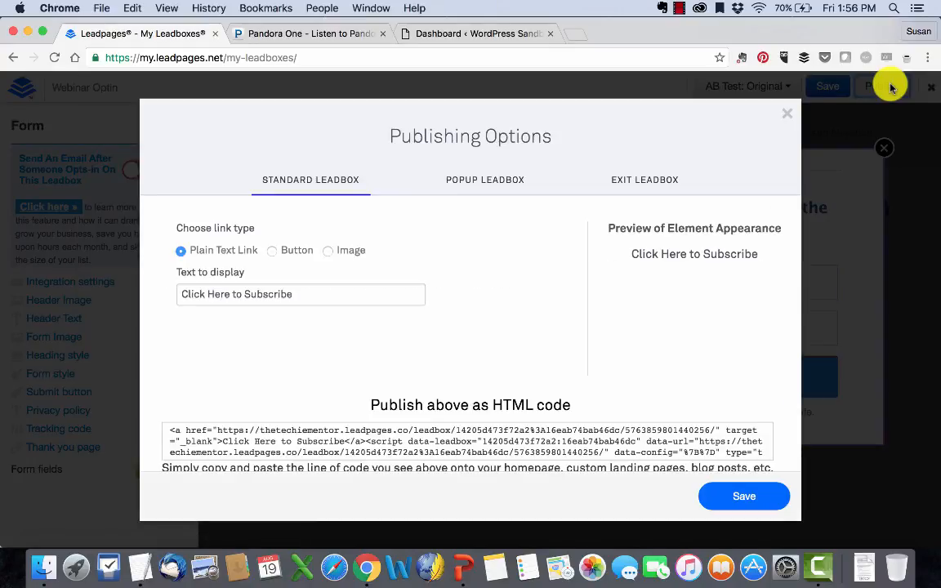
# - Check the Popup and Exit tabs, then set the standard Leadbox link type to Image
pyautogui.click(445, 183)
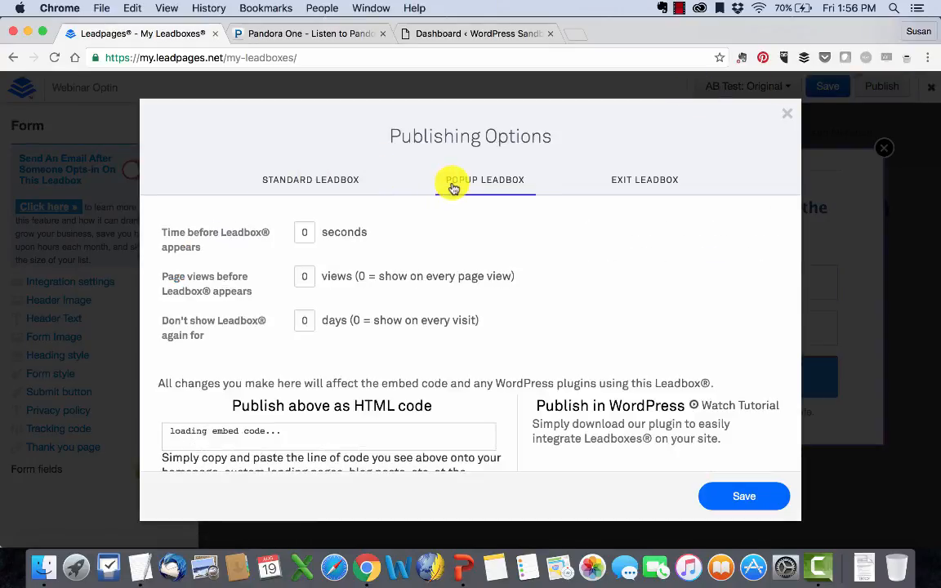
pyautogui.click(604, 183)
pyautogui.click(321, 189)
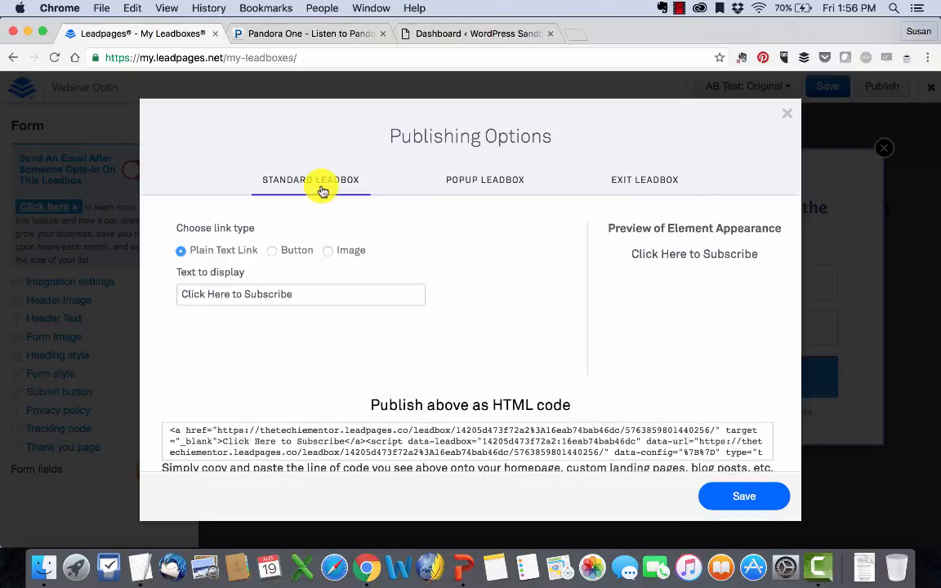
pyautogui.click(304, 252)
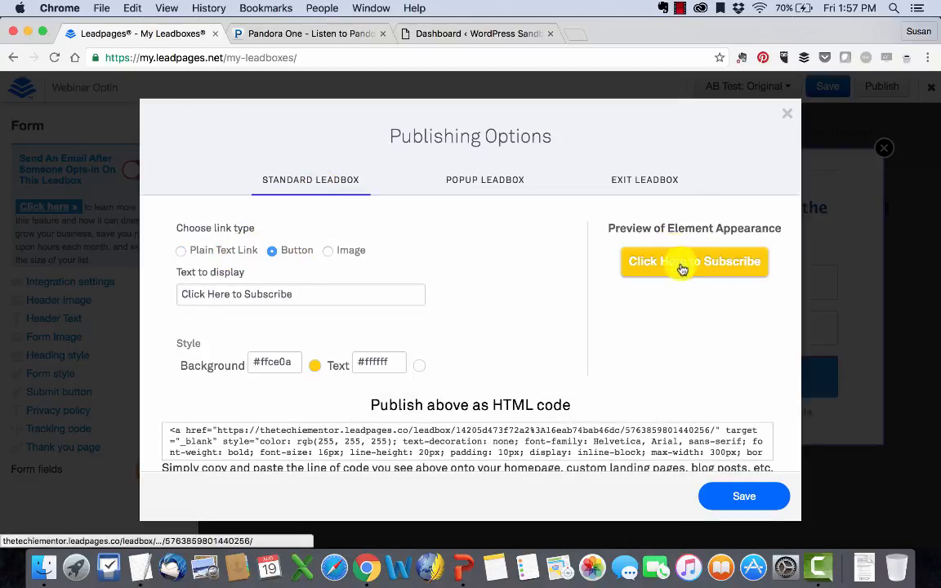
pyautogui.click(208, 250)
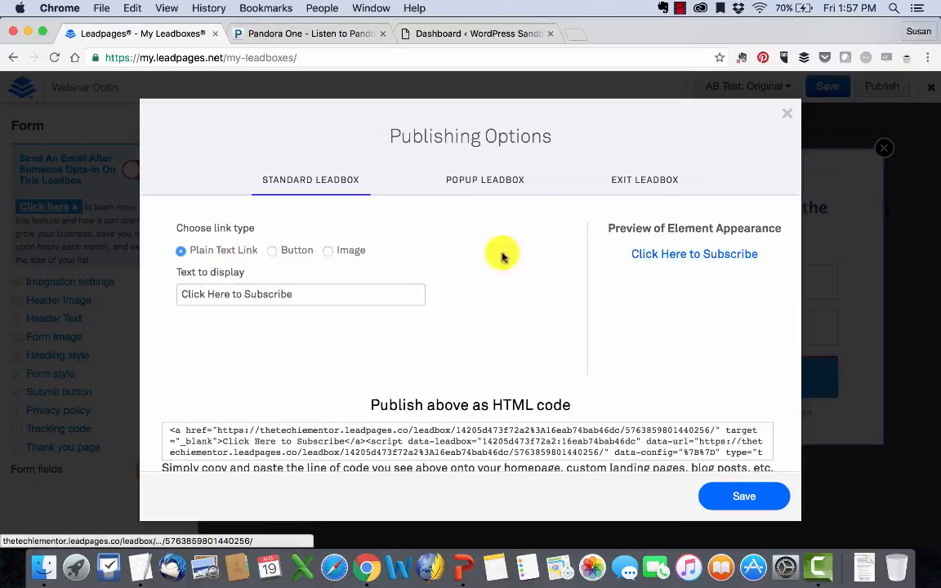
pyautogui.click(295, 250)
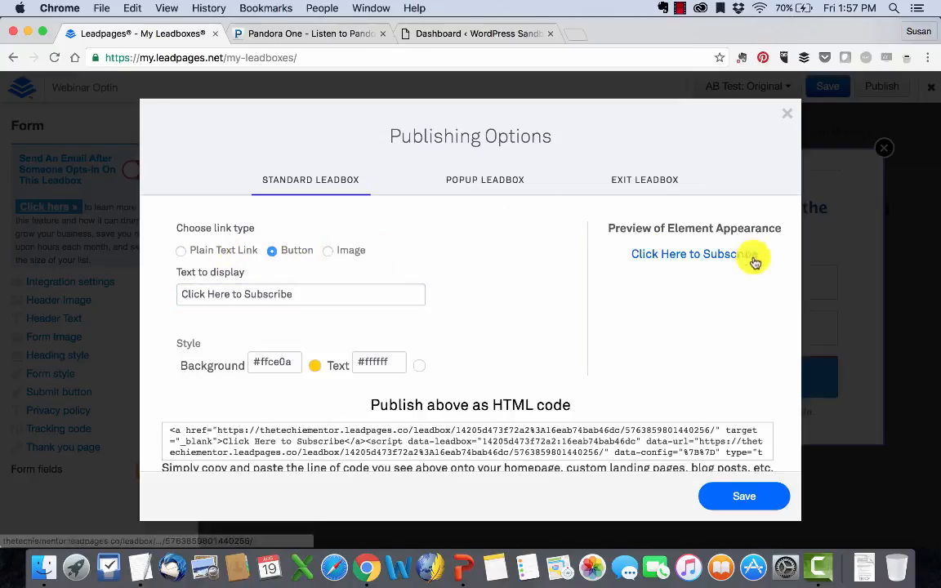
pyautogui.click(351, 249)
# - Use the dollar speech-bubble icon as link image and select the HTML embed code
pyautogui.click(257, 370)
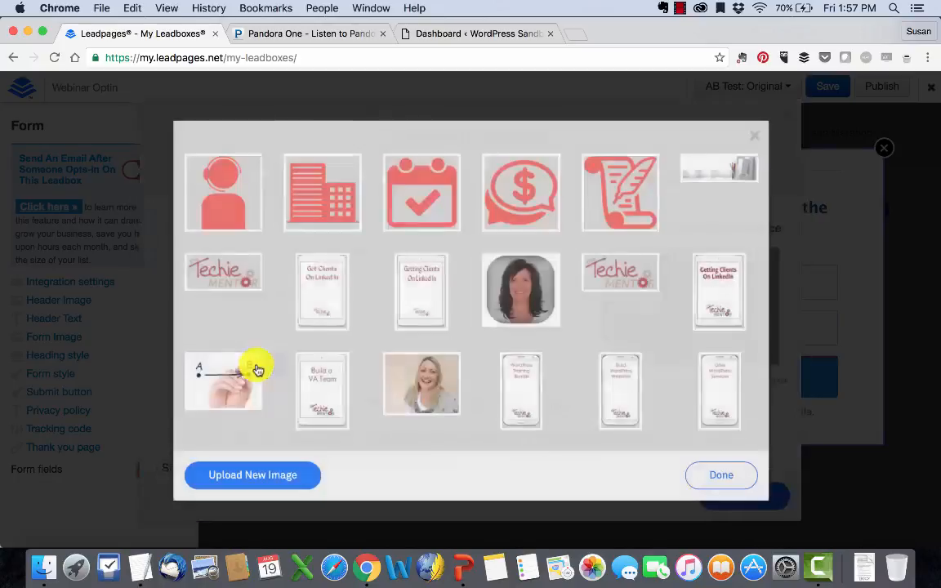
pyautogui.click(531, 191)
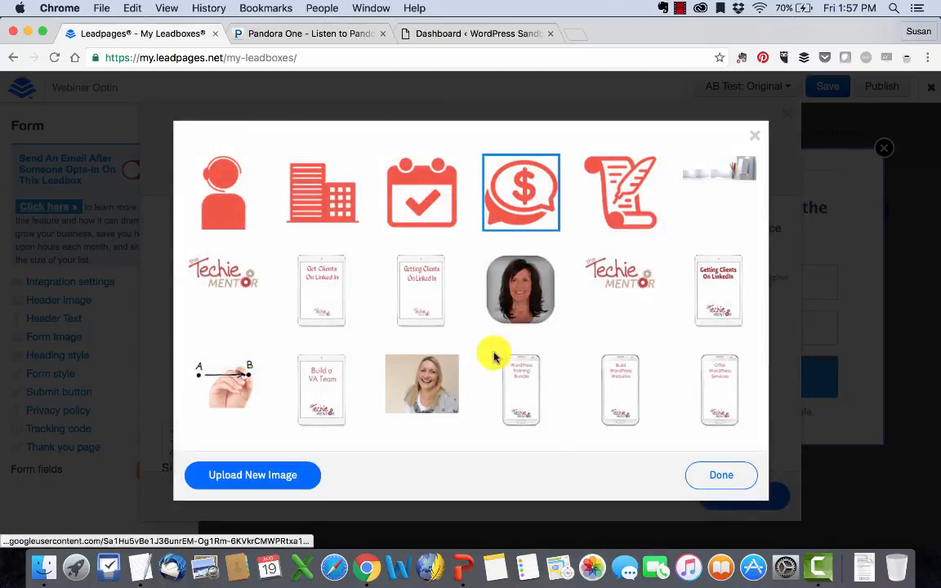
pyautogui.click(309, 472)
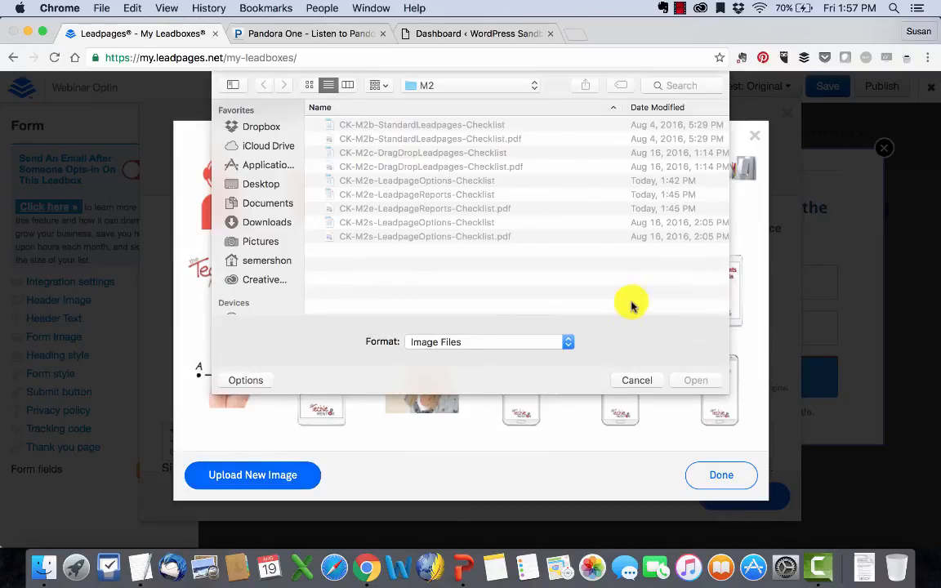
pyautogui.click(637, 380)
pyautogui.click(720, 472)
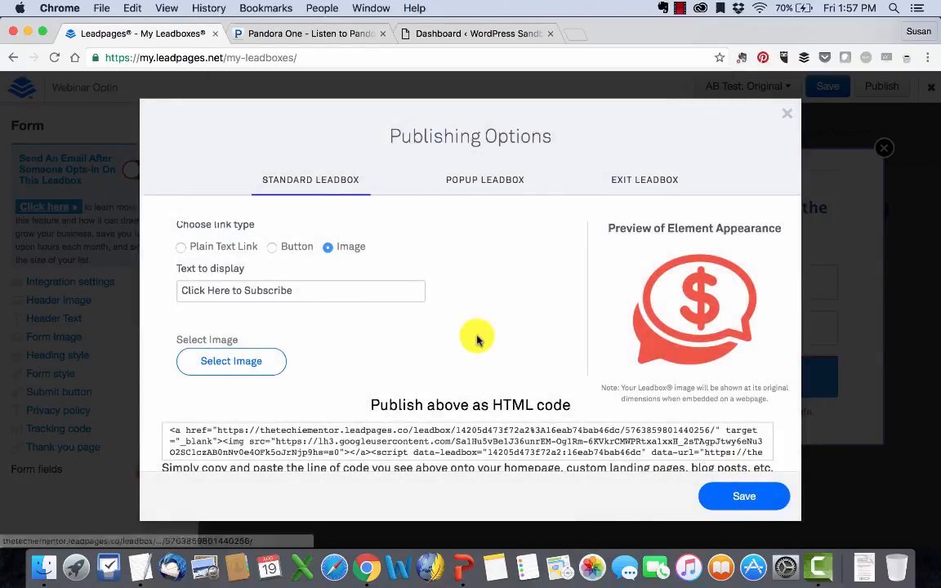
pyautogui.scroll(-2, 479, 338)
pyautogui.click(457, 400)
pyautogui.hotkey('ctrl', 'c')
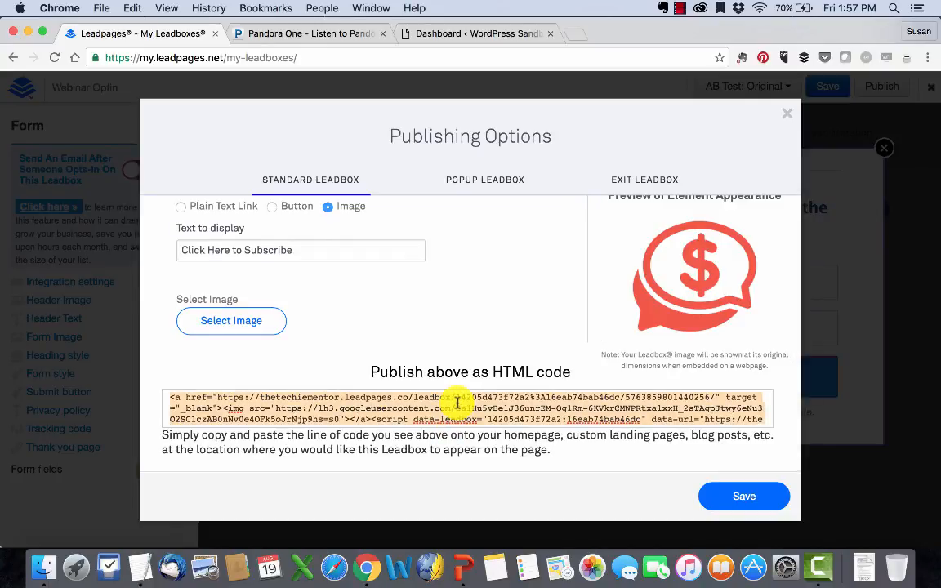
pyautogui.scroll(-1, 457, 402)
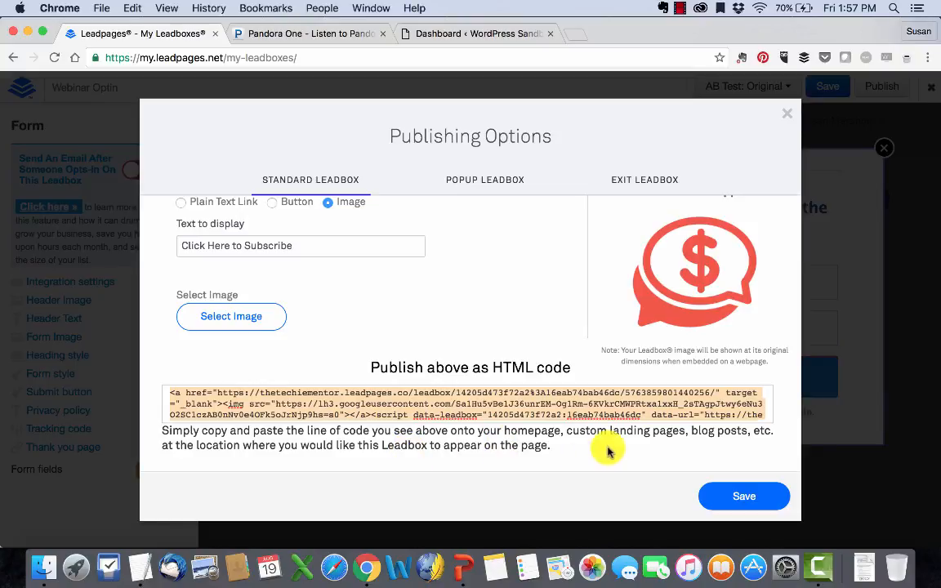
# - Start a new page from the WordPress Pages list
pyautogui.click(488, 37)
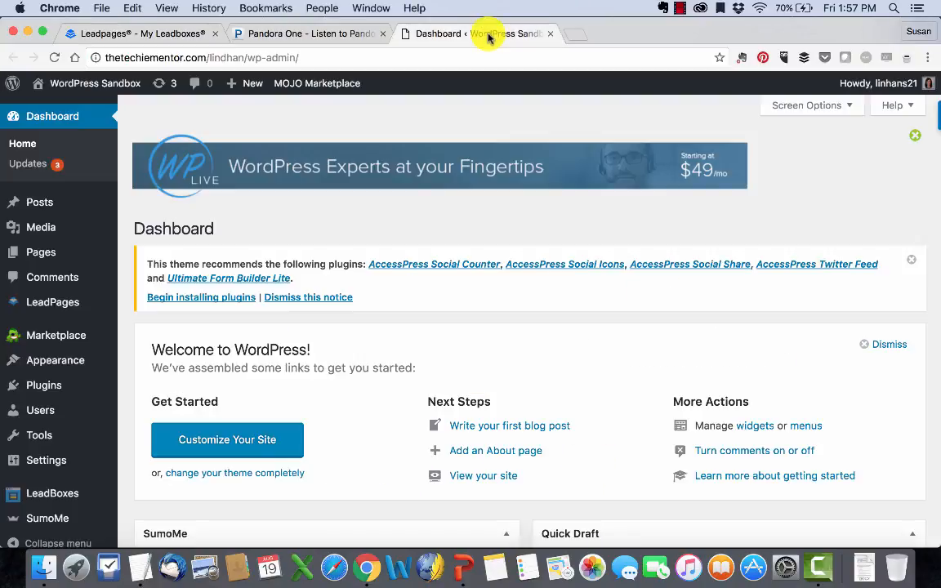
pyautogui.moveTo(53, 251)
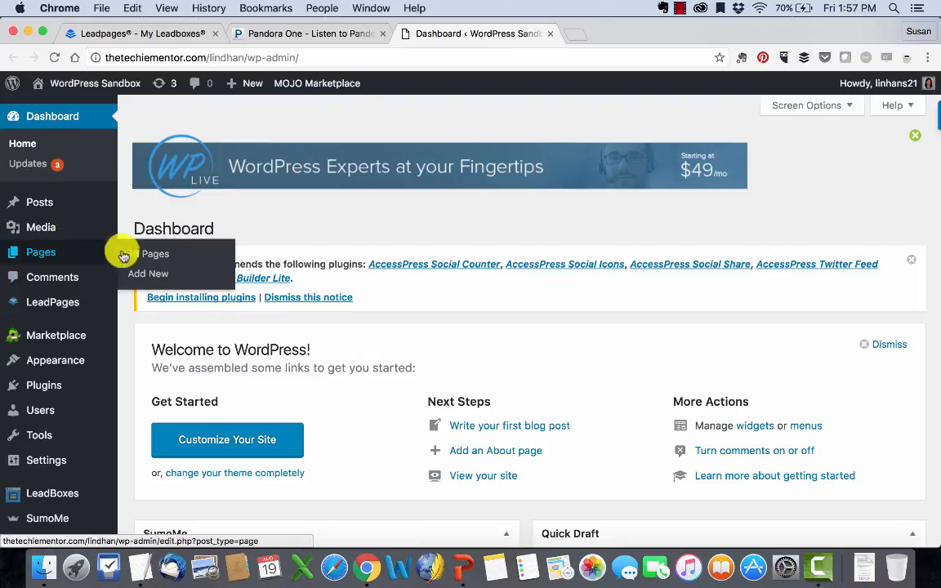
pyautogui.click(162, 254)
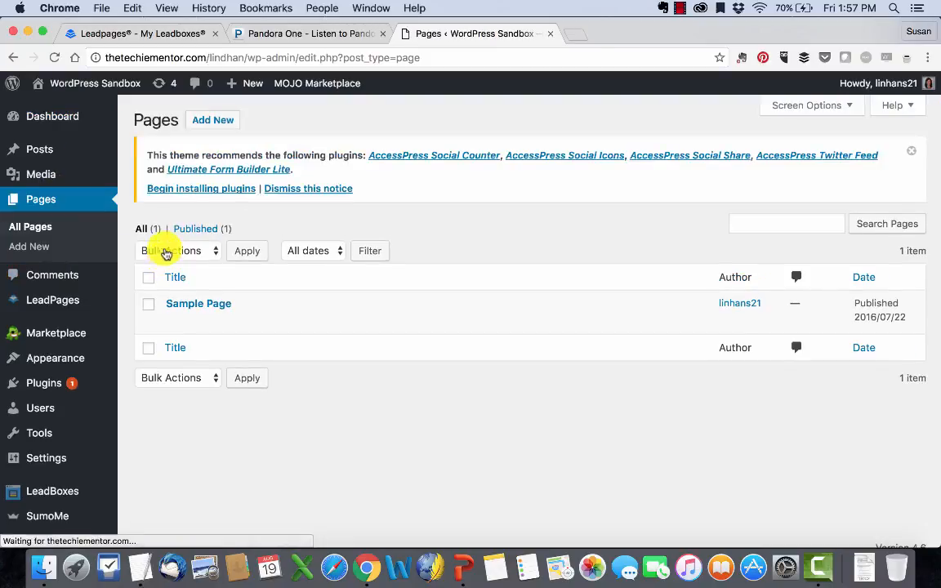
pyautogui.click(206, 124)
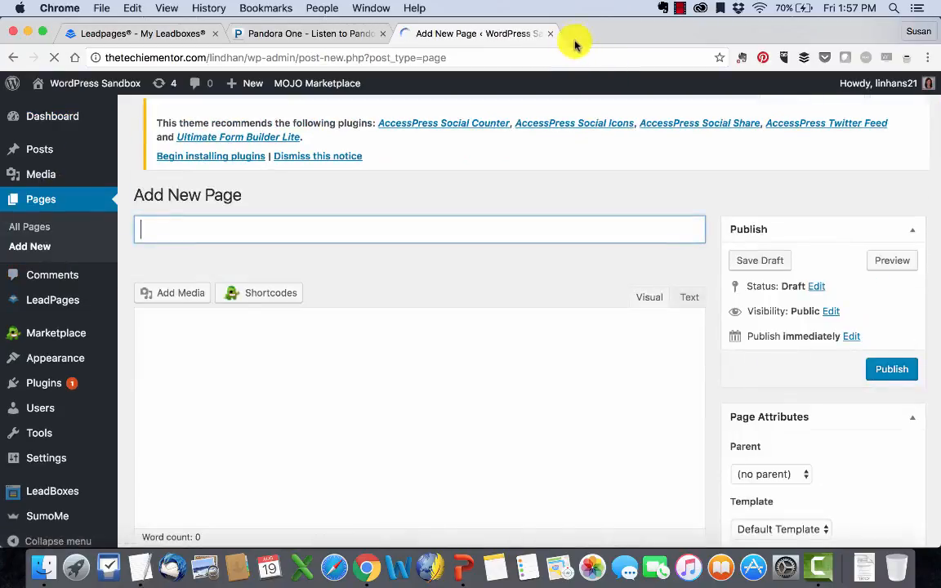
# - Paste a Lorem Ipsum paragraph from lipsum.com into the page body
pyautogui.click(571, 36)
pyautogui.write('lips')
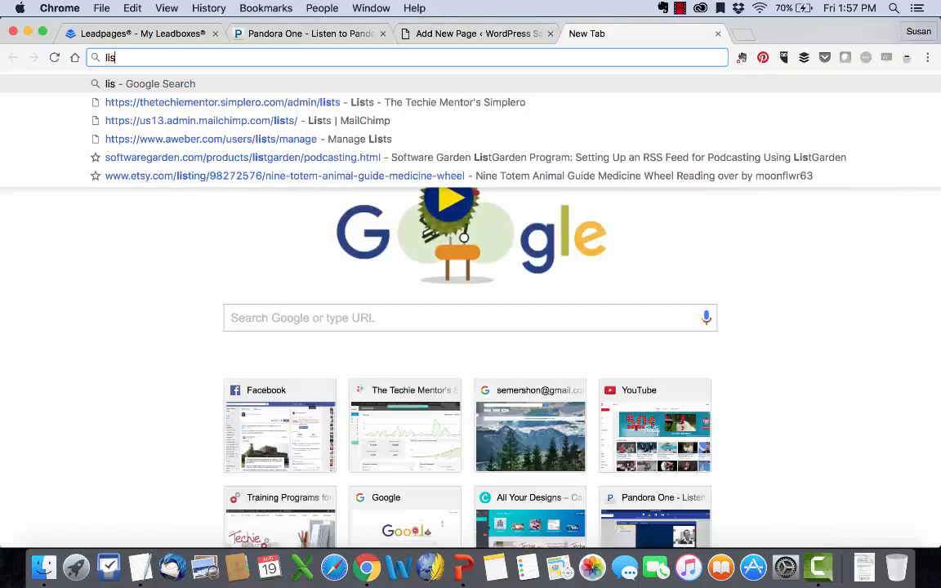
pyautogui.press('BackSpace')
pyautogui.write('ps')
pyautogui.press('Return')
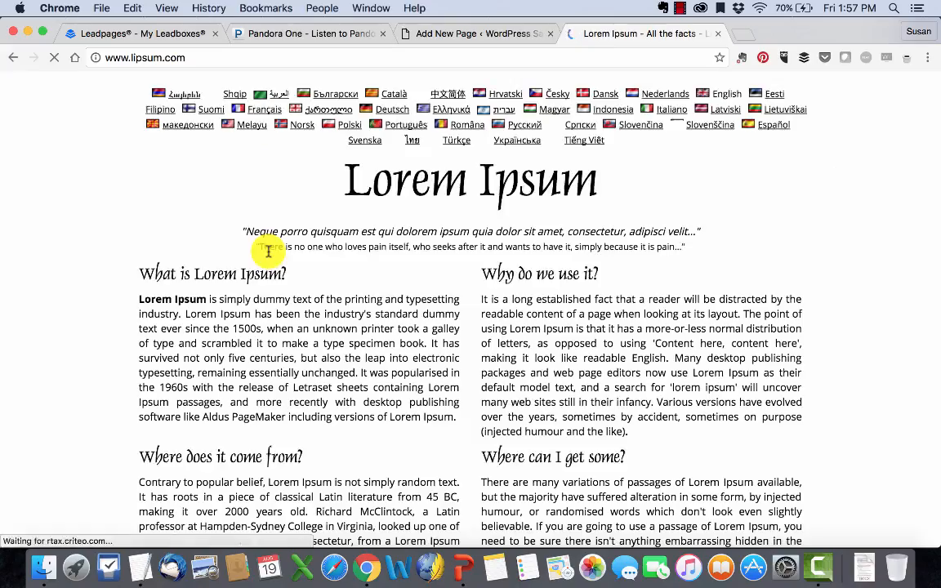
pyautogui.click(457, 34)
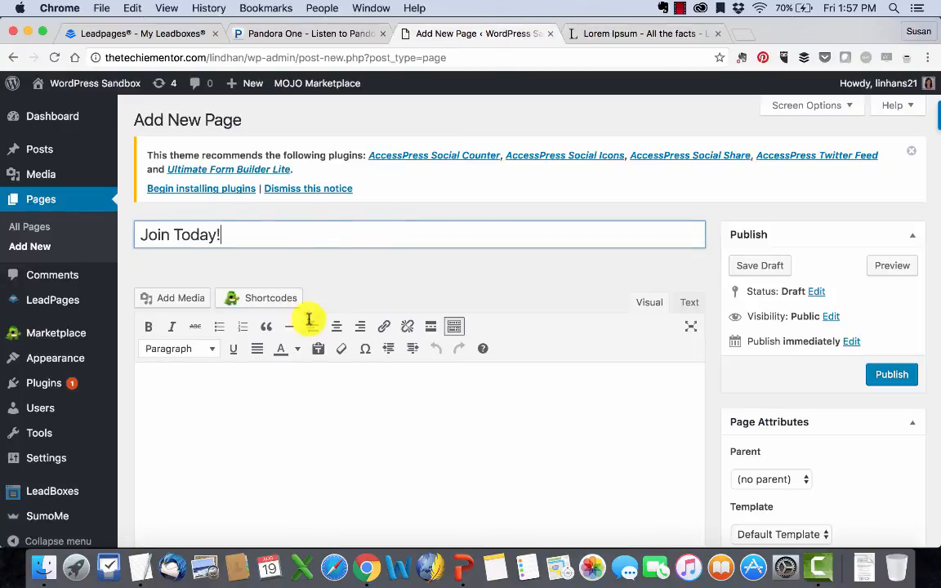
pyautogui.click(305, 391)
pyautogui.write("It is a long established fact that a reader will be distracted by the readable content of a page when looking at its layout. The point of using Lorem Ipsum is that it has a more-or-less normal distribution of letters, as opposed to using 'Content here, content here', making it look like readable English. Many desktop publishing packages and web page editors now use Lorem Ipsum as their default model text, and a search for 'lorem ipsum' will uncover many web sites still in their infancy. Various versions have evolved over the years, sometimes by accident, sometimes on purpose (injected humour and the like).")
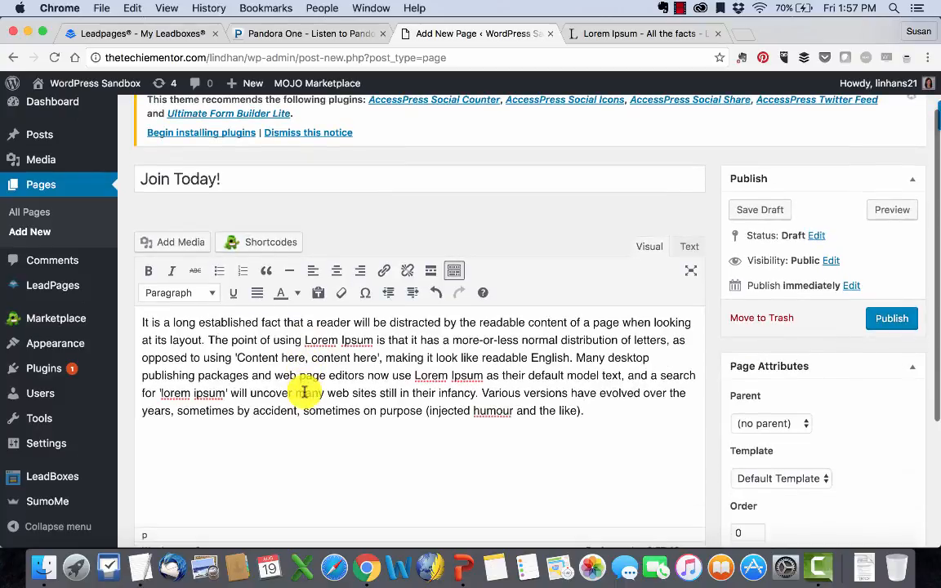
# - Replace the &nbsp; line in the Text view with the Leadbox HTML embed code
pyautogui.click(186, 31)
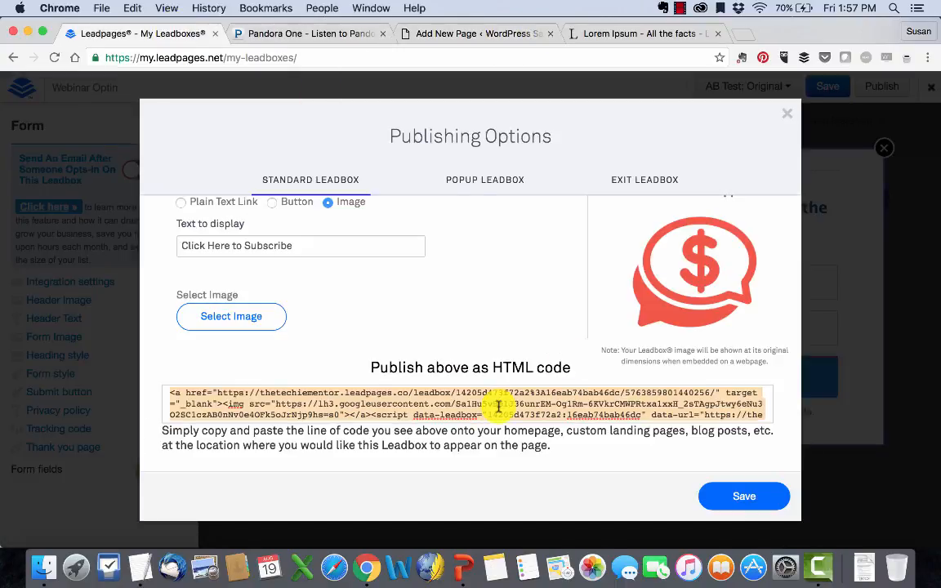
pyautogui.click(478, 35)
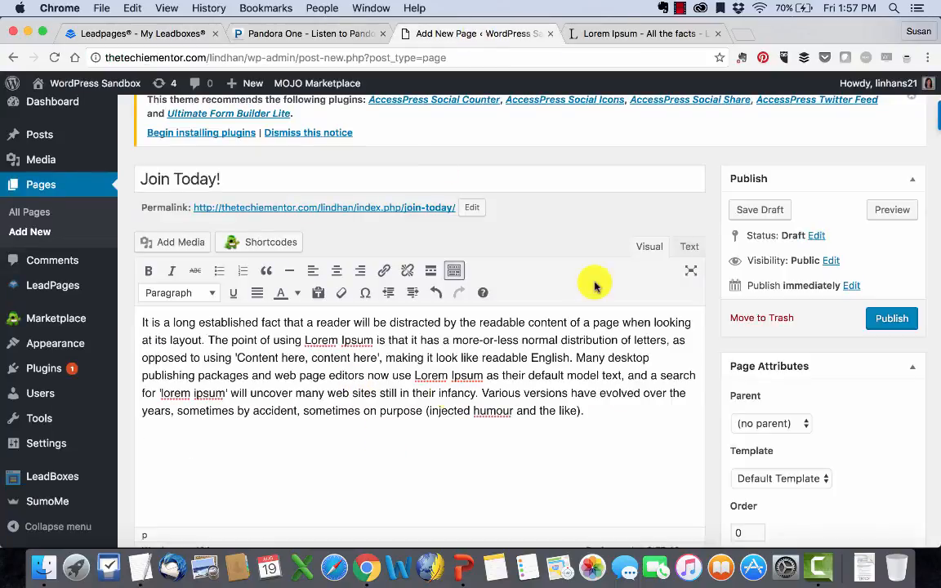
pyautogui.click(688, 246)
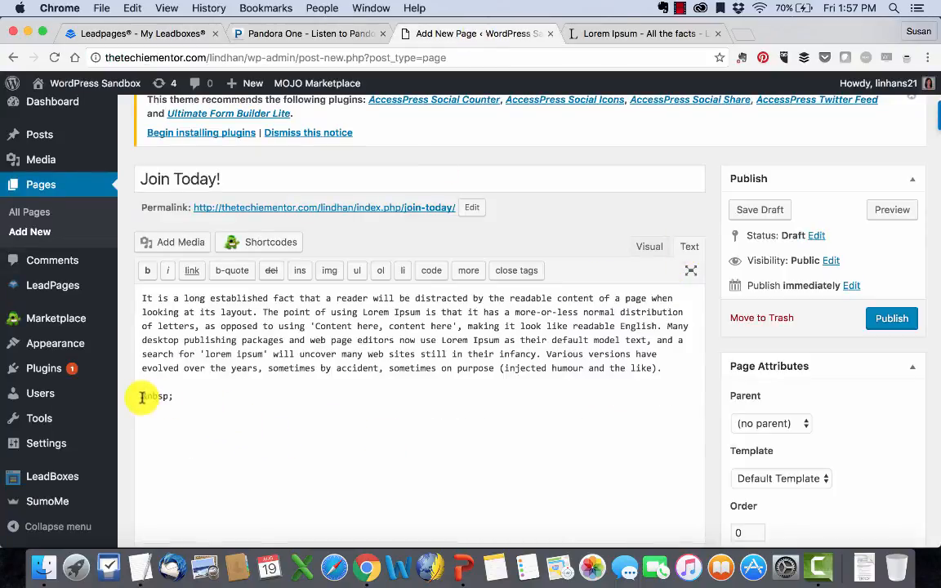
pyautogui.moveTo(141, 398); pyautogui.dragTo(178, 395)
pyautogui.hotkey('ctrl', 'v')
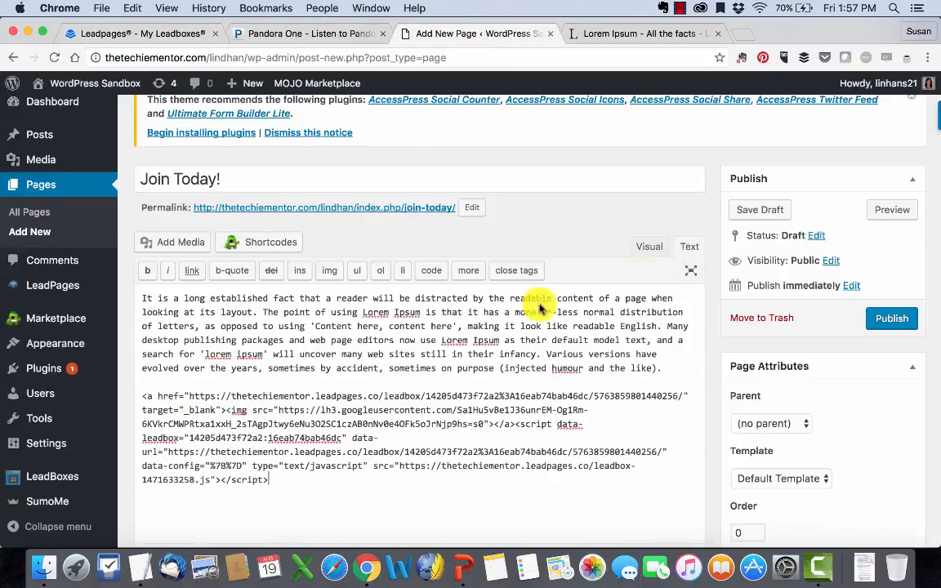
pyautogui.click(659, 246)
# - Check the embedded dollar icon and publish the Join Today! page
pyautogui.scroll(-4, 584, 370)
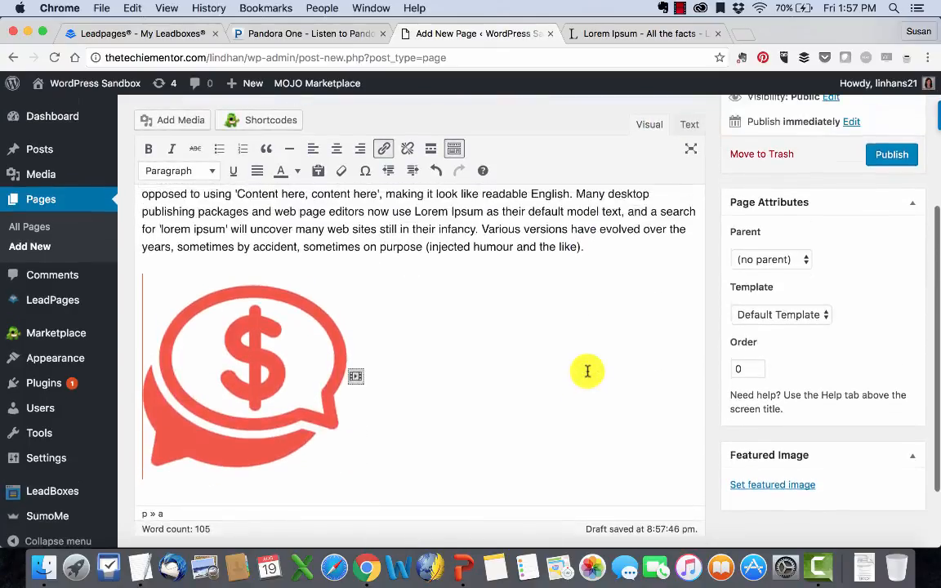
pyautogui.scroll(3, 586, 371)
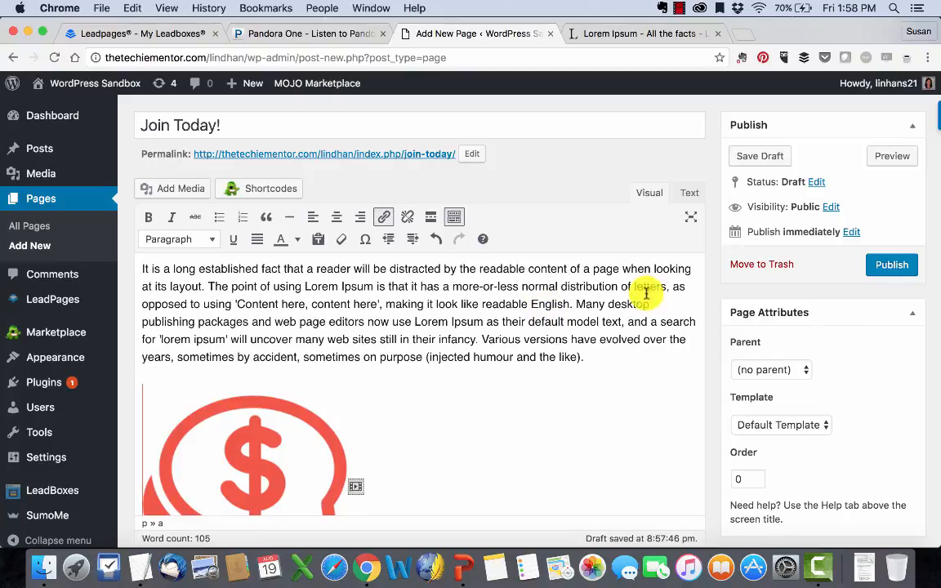
pyautogui.click(898, 266)
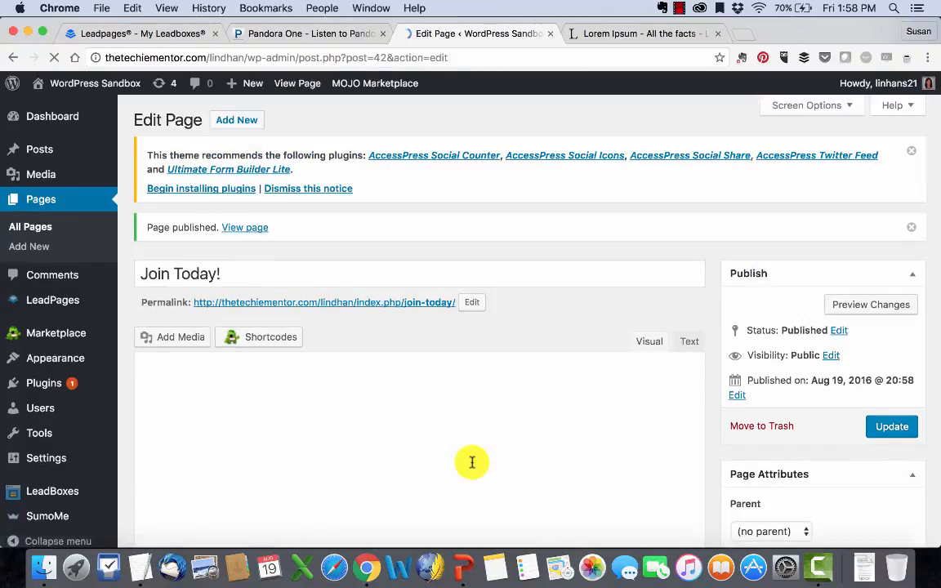
# - View the published Join Today! page, confirm the dollar image opens the opt-in popup, then close it
pyautogui.click(244, 227)
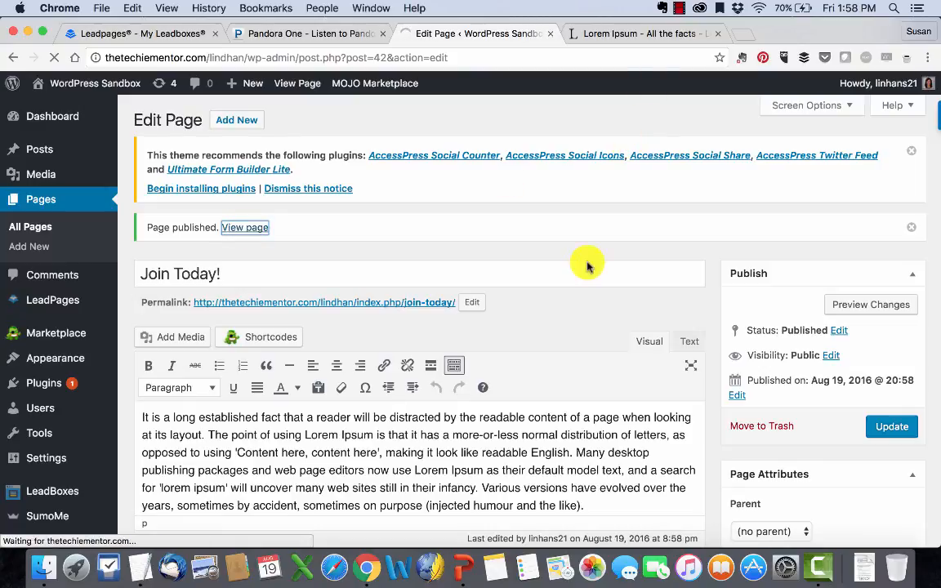
pyautogui.scroll(-15, 588, 265)
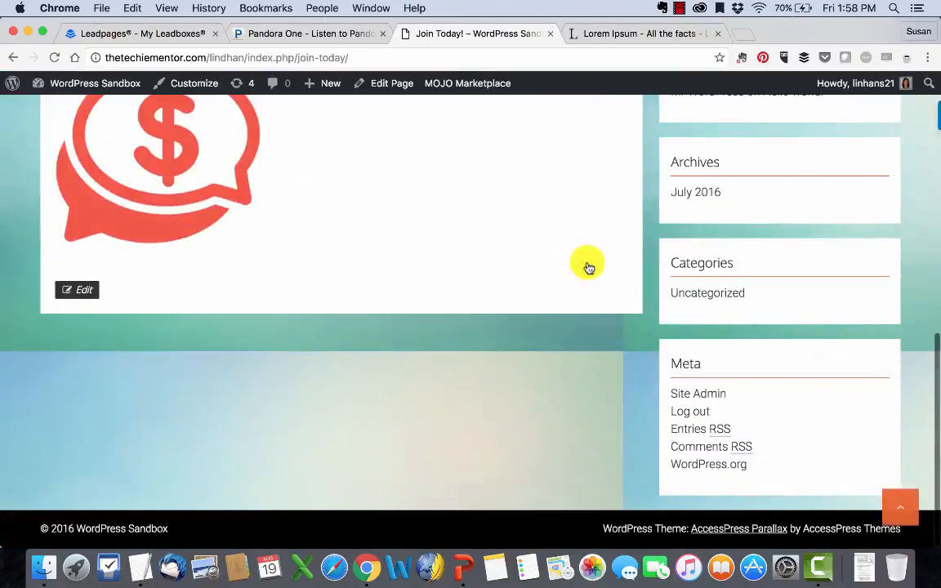
pyautogui.scroll(10, 588, 264)
pyautogui.scroll(-5, 588, 266)
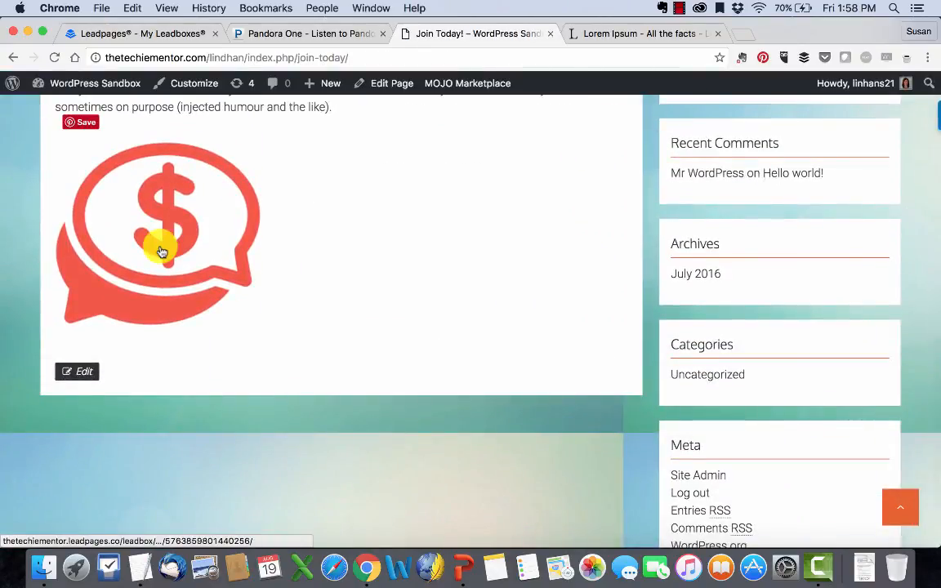
pyautogui.click(161, 250)
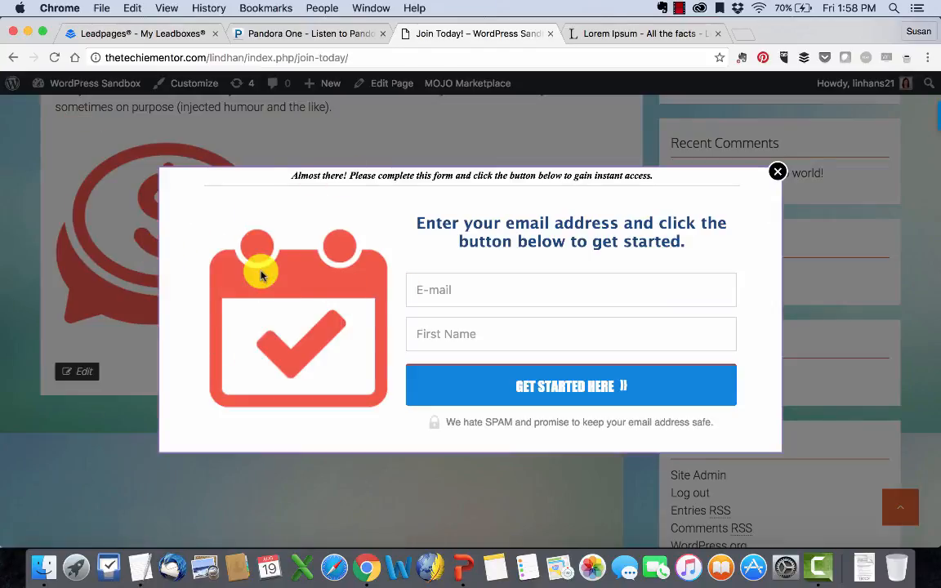
pyautogui.click(778, 173)
# - Save the standard Leadbox settings and give the popup Leadbox a 15-second delay after 2 page views
pyautogui.click(163, 36)
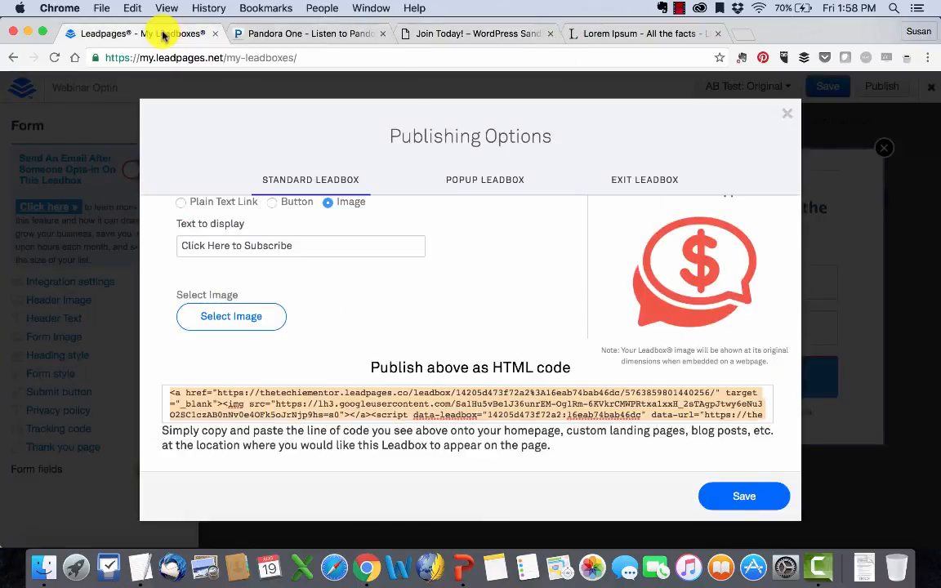
pyautogui.click(726, 494)
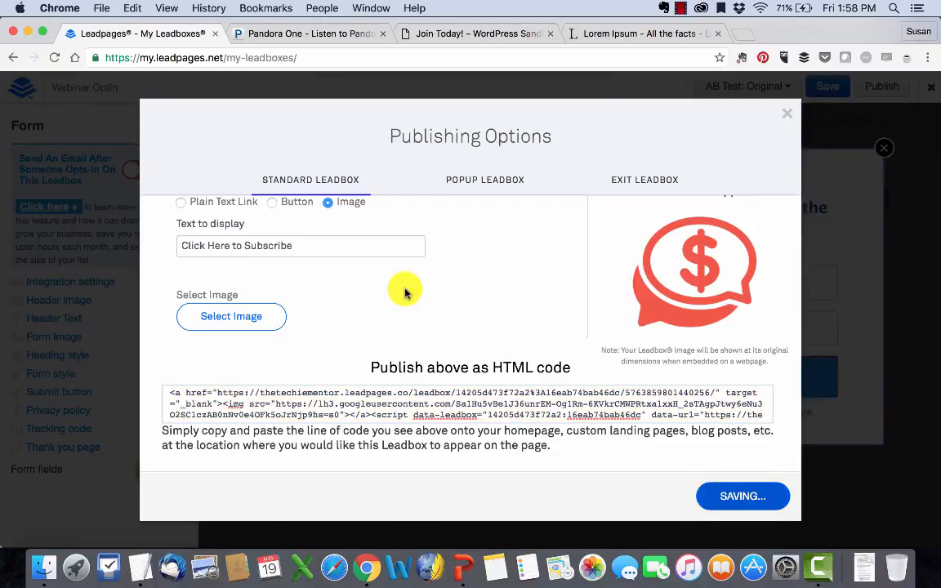
pyautogui.click(484, 186)
pyautogui.scroll(-3, 418, 269)
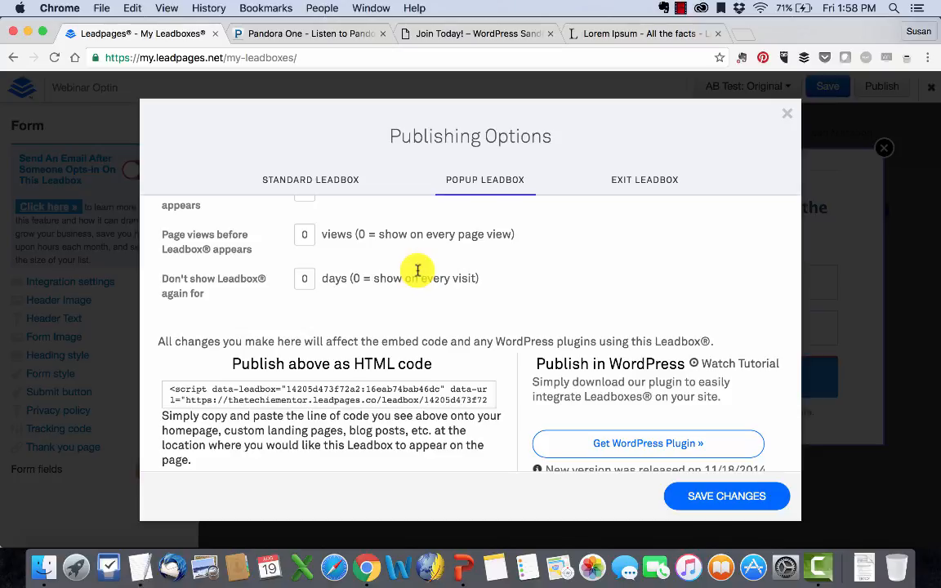
pyautogui.scroll(3, 417, 269)
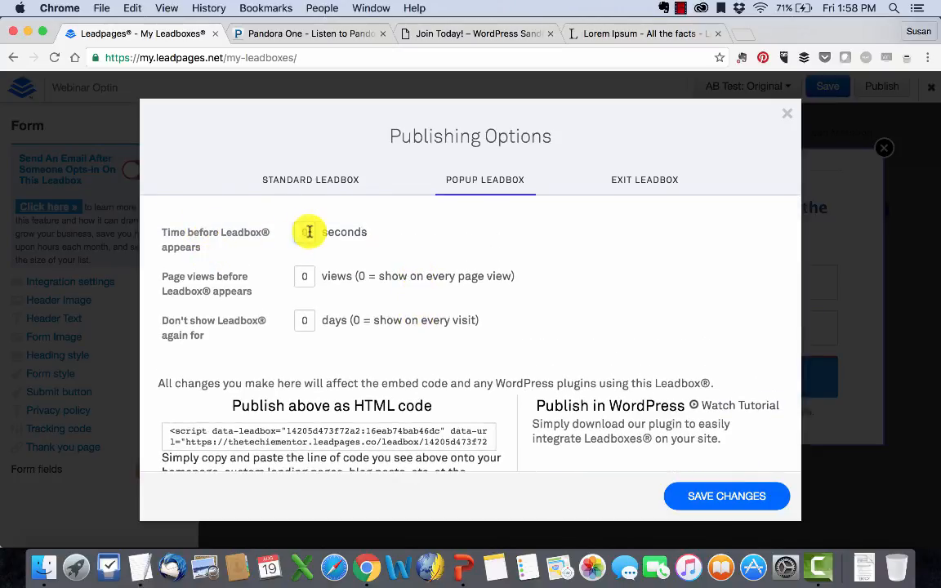
pyautogui.click(416, 232)
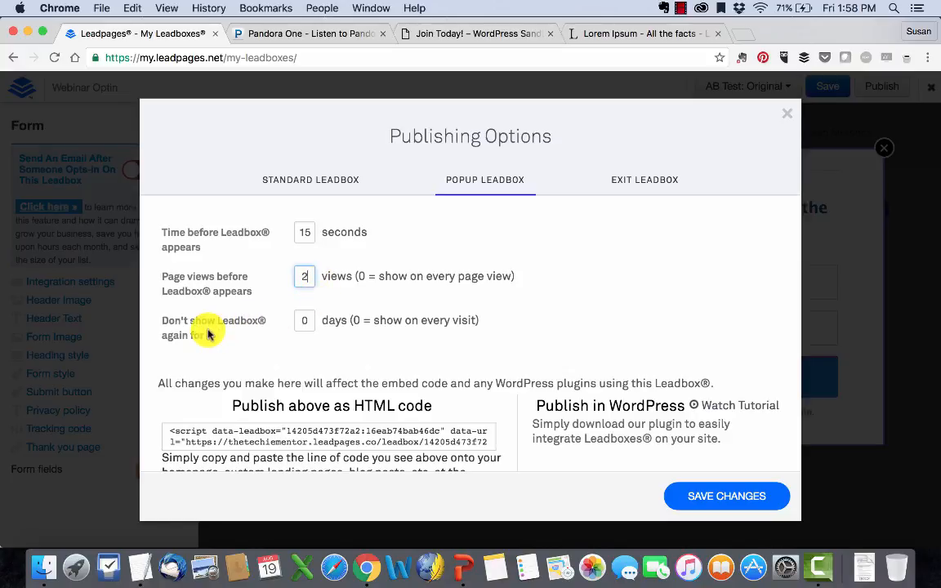
# - Hide the popup Leadbox for 2 days, copy its code, save, and download the WordPress plugin
pyautogui.click(310, 322)
pyautogui.write('2')
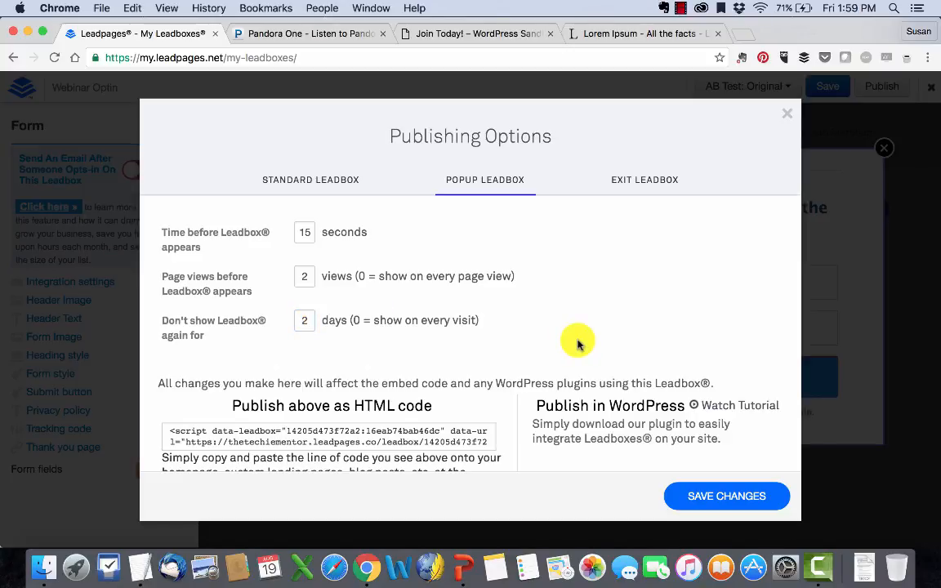
pyautogui.scroll(-3, 576, 343)
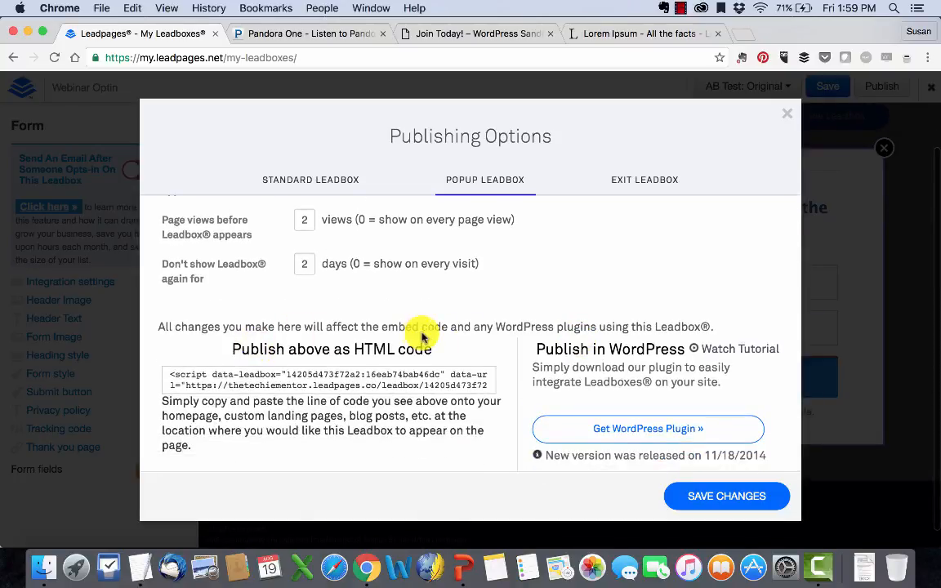
pyautogui.click(351, 378)
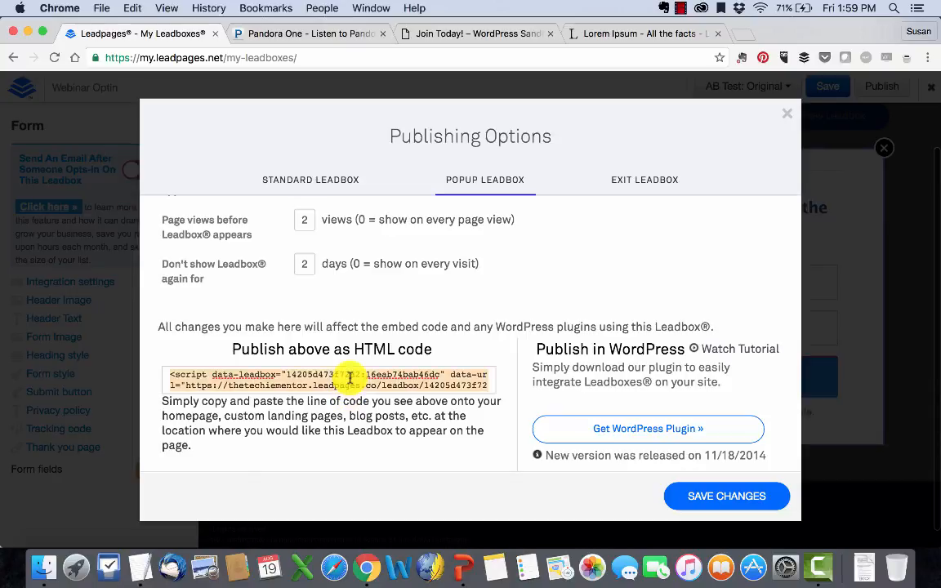
pyautogui.click(725, 496)
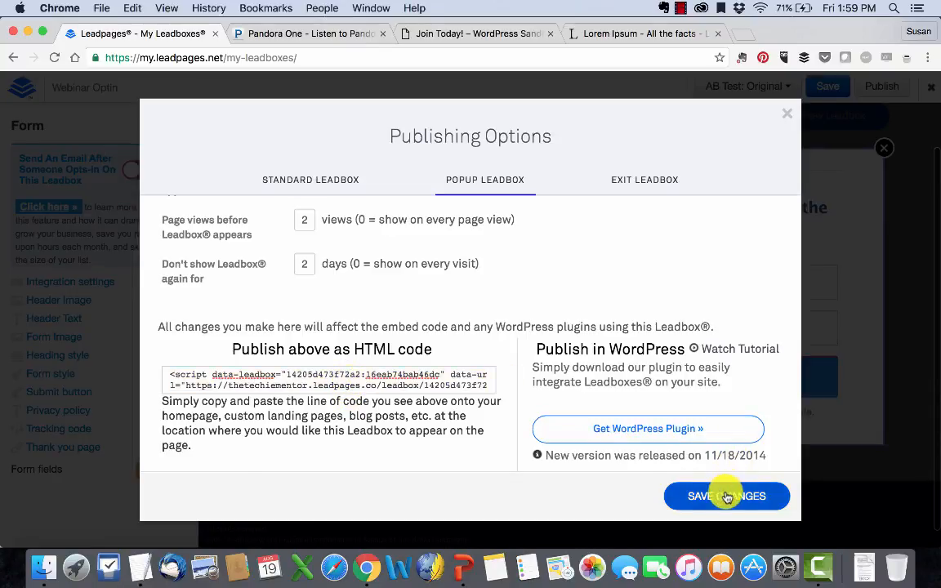
pyautogui.click(645, 430)
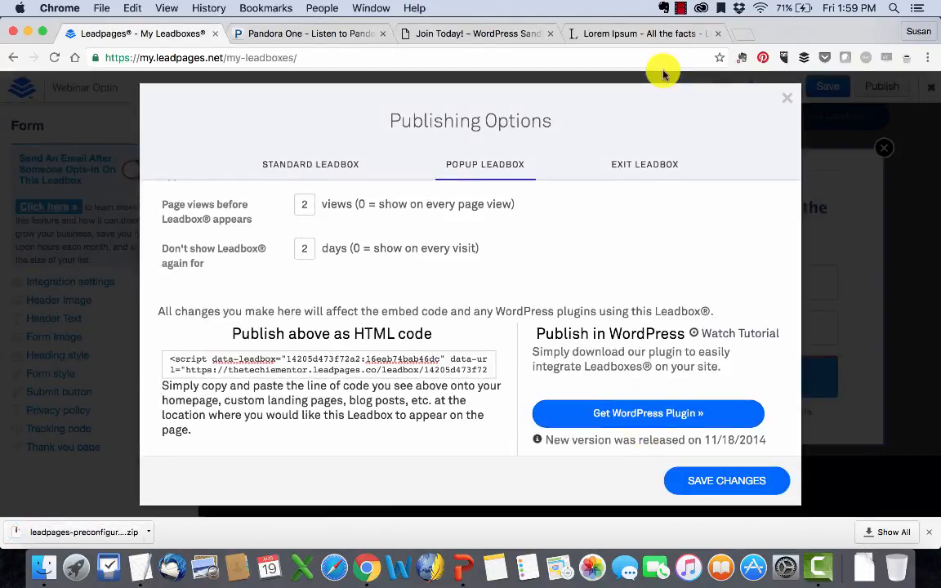
# - Go from the Join Today! page to the WordPress Dashboard's LeadPages list
pyautogui.click(477, 35)
pyautogui.scroll(10, 420, 220)
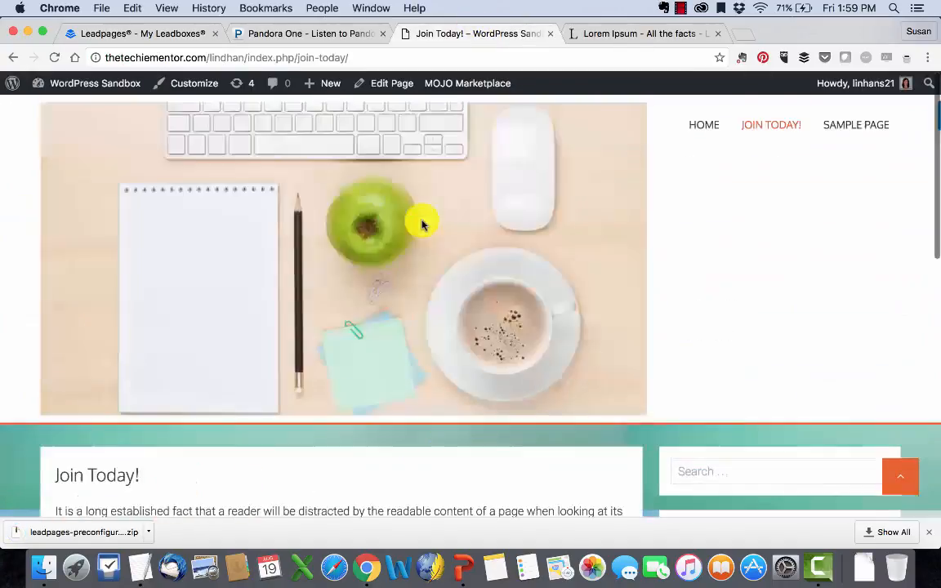
pyautogui.moveTo(82, 84)
pyautogui.click(69, 111)
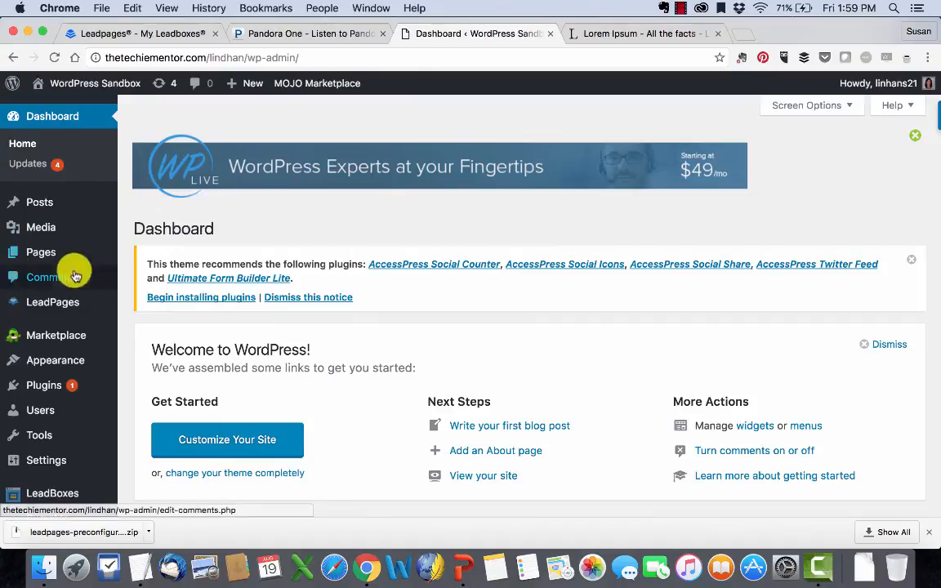
pyautogui.moveTo(70, 304)
pyautogui.click(134, 308)
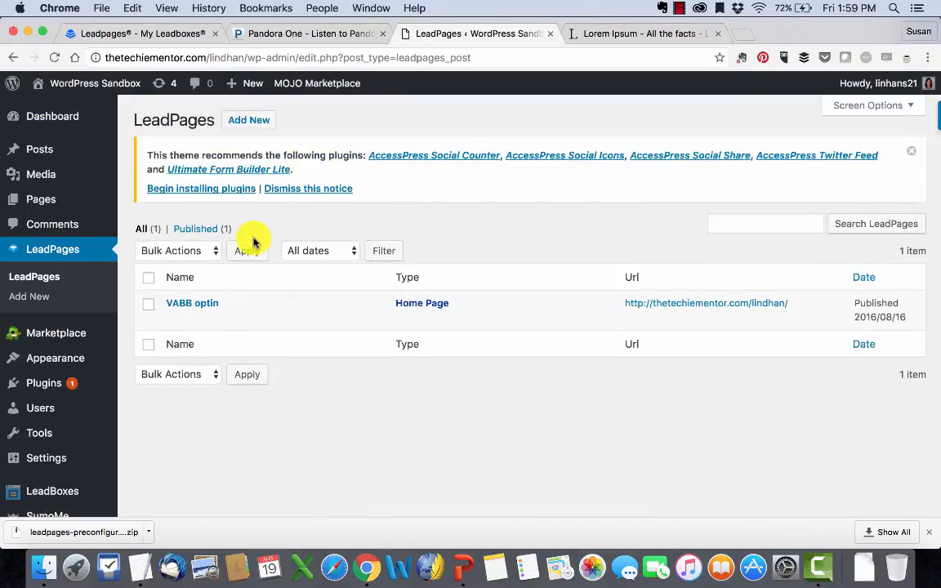
# - Check which LeadPages a new entry could display, then return to the LeadPages list unchanged
pyautogui.click(255, 120)
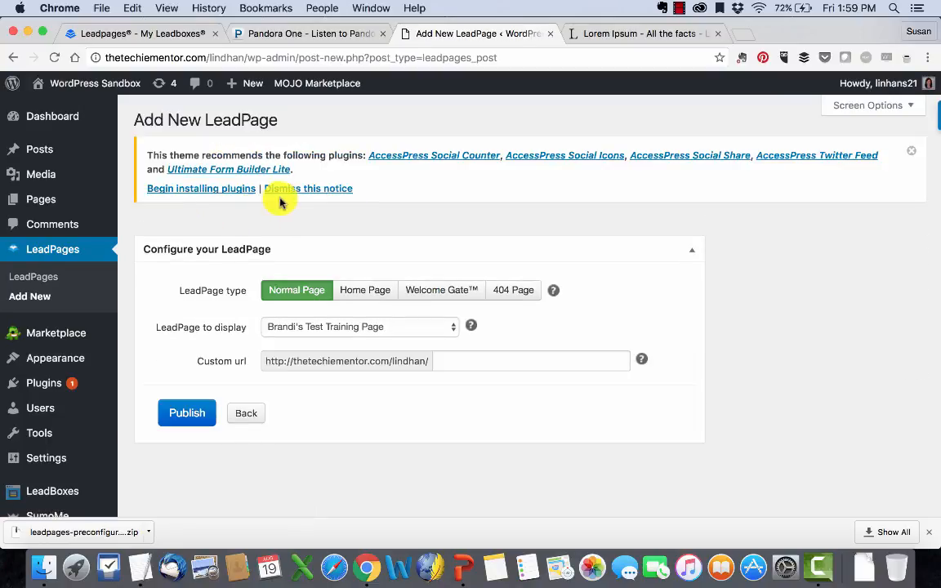
pyautogui.click(412, 330)
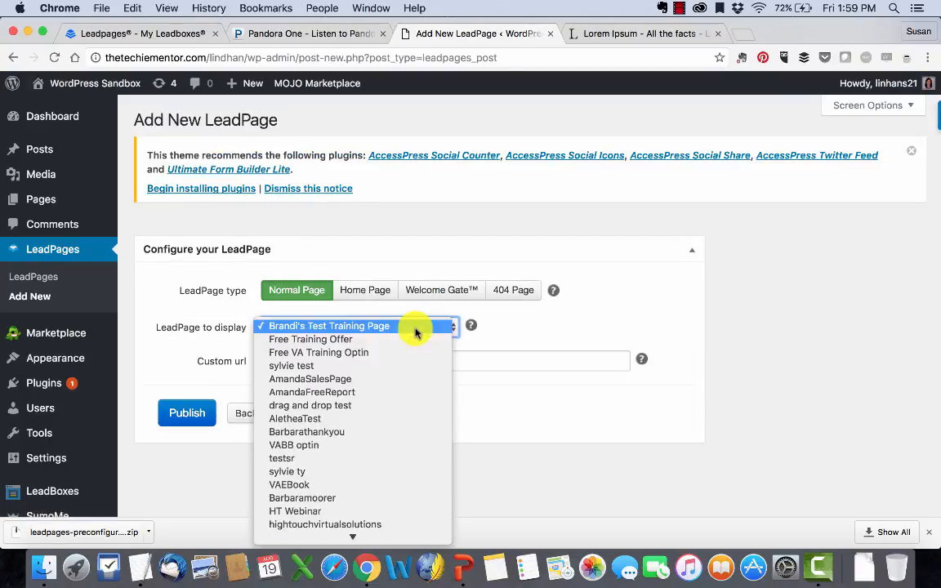
pyautogui.scroll(-1, 343, 391)
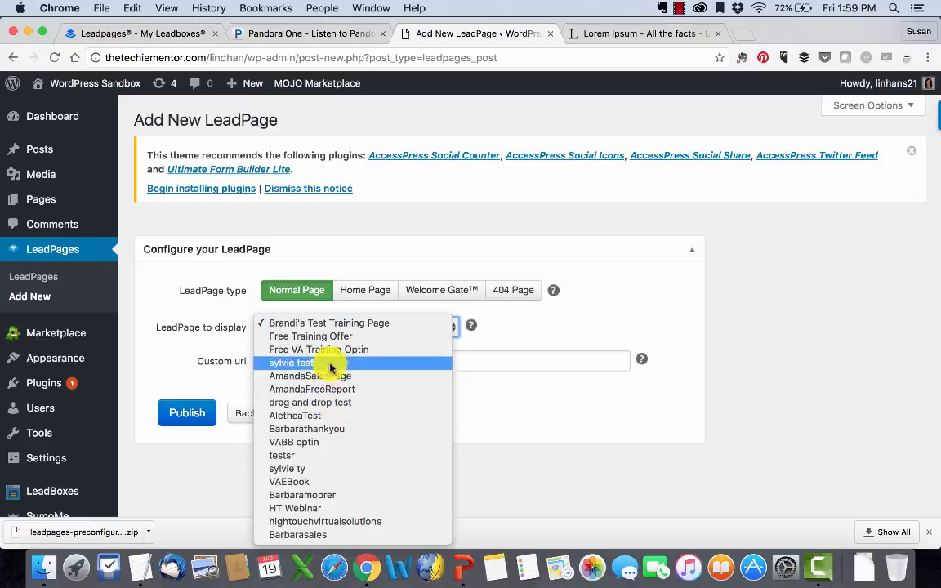
pyautogui.click(495, 439)
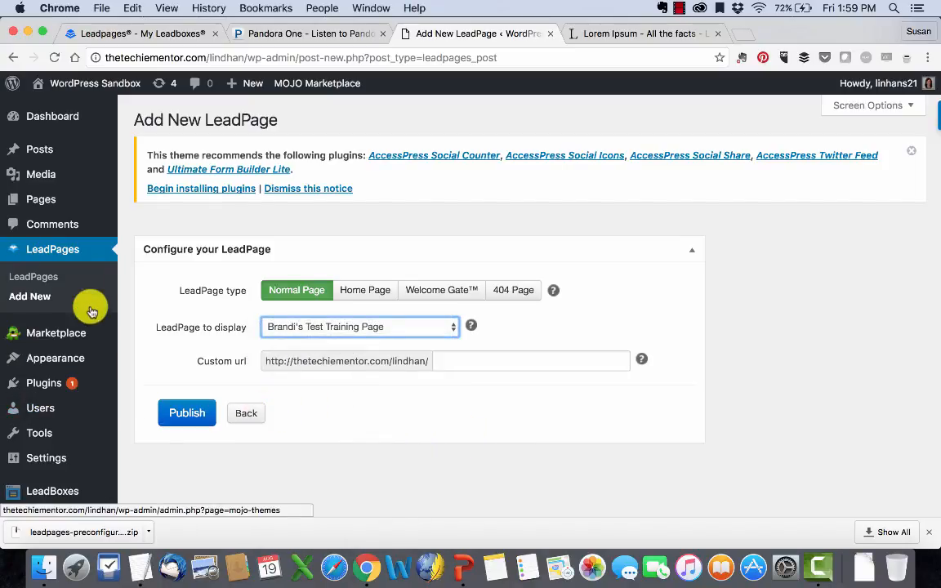
pyautogui.click(37, 282)
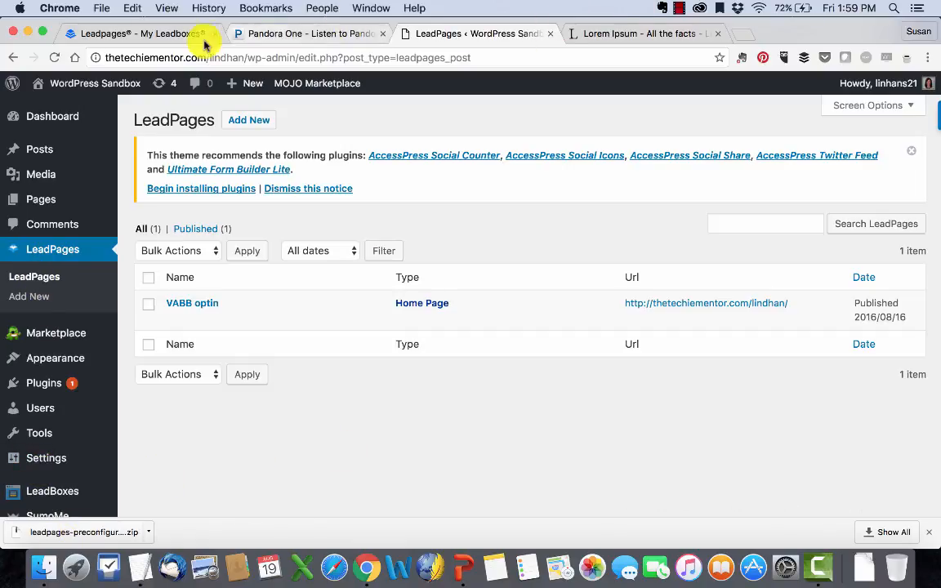
# - Copy the popup Leadbox embed code and bring up the WordPress site admin
pyautogui.click(160, 35)
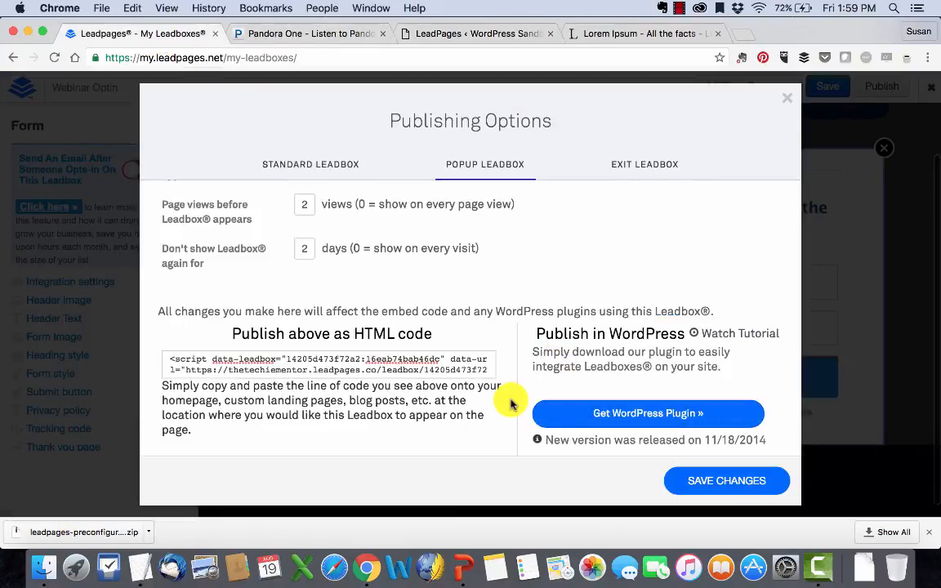
pyautogui.click(430, 362)
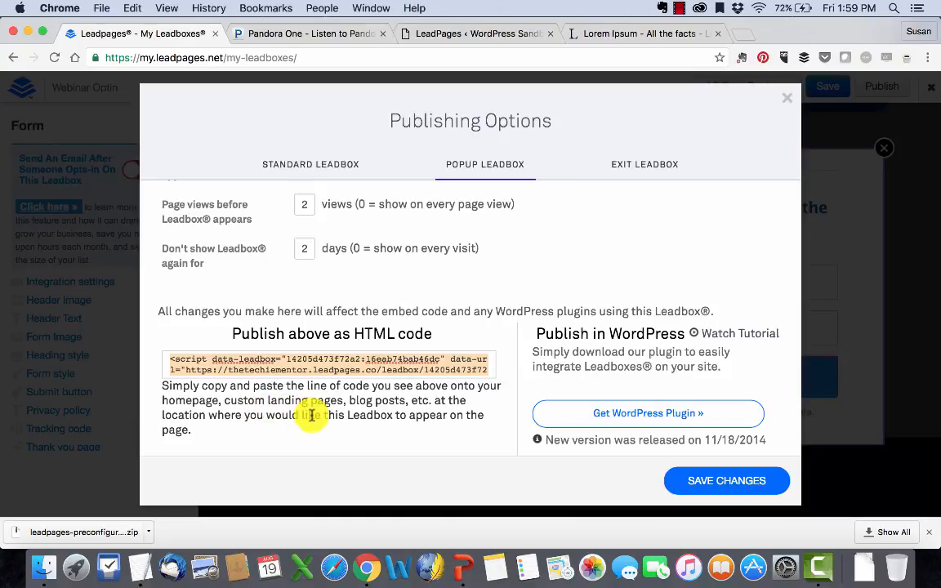
pyautogui.click(434, 33)
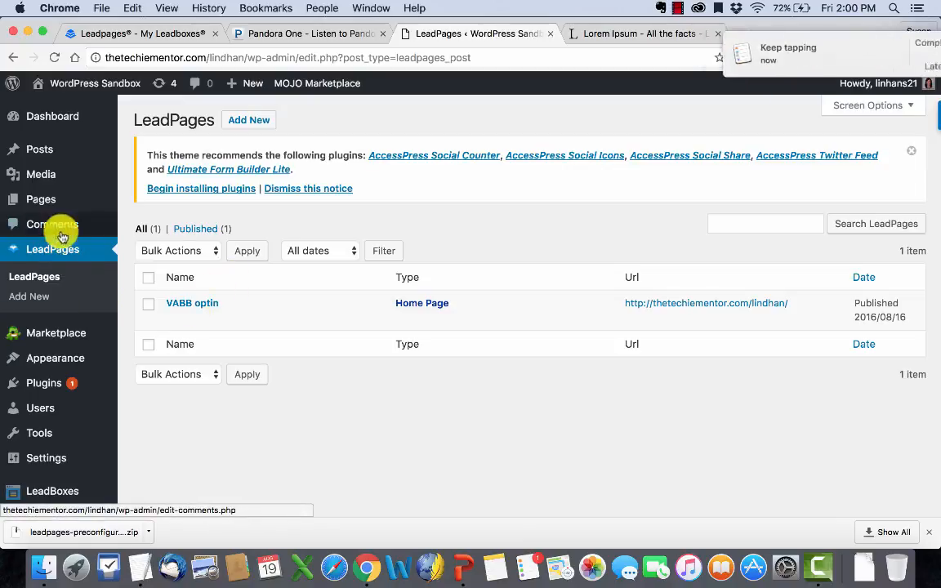
# - Start a new WordPress page and paste the popup LeadBox code in the Text editor
pyautogui.moveTo(52, 204)
pyautogui.click(145, 201)
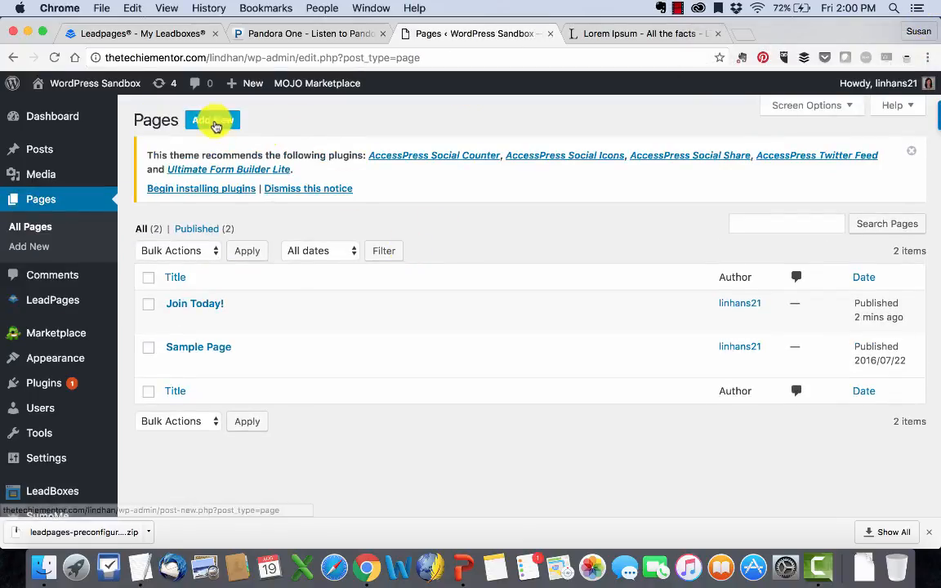
pyautogui.click(212, 120)
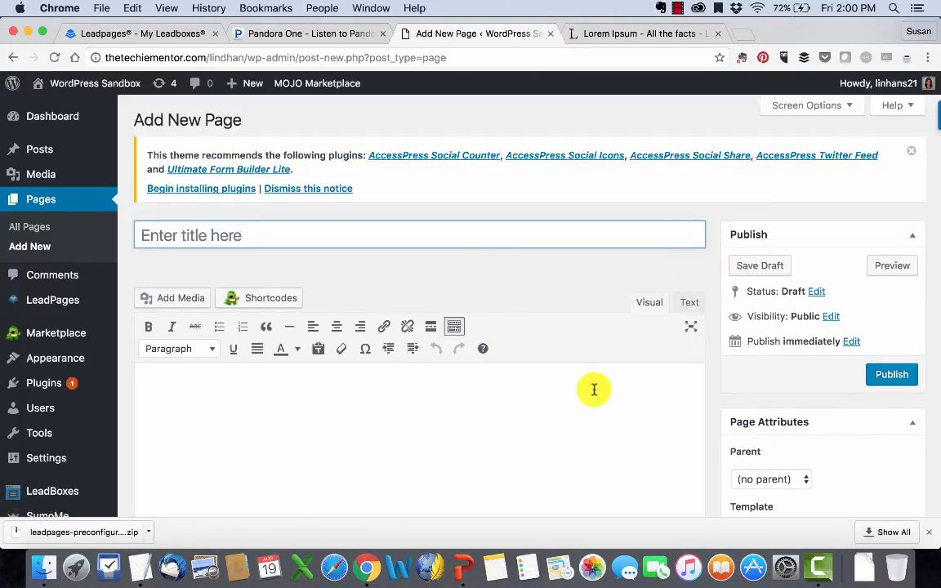
pyautogui.click(691, 302)
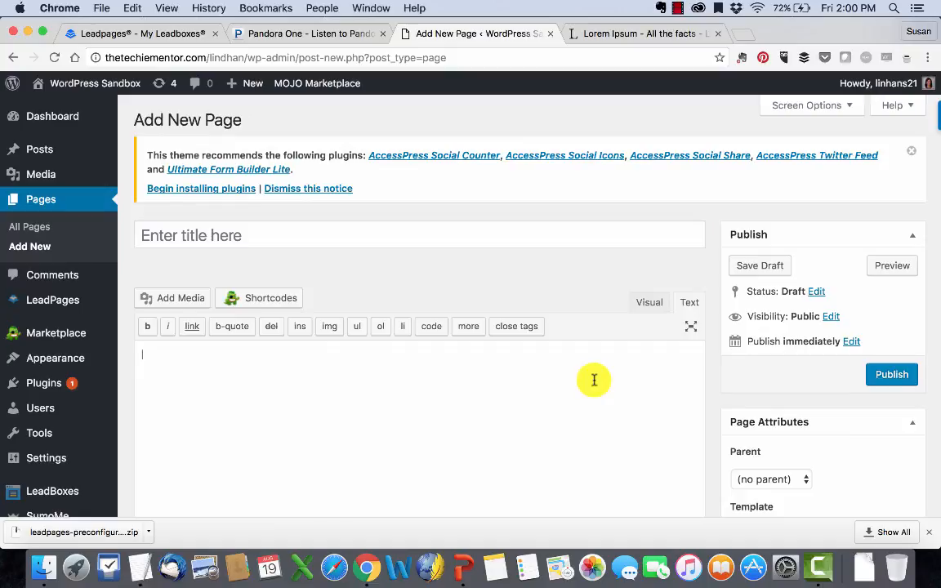
pyautogui.press('cmd+v')
pyautogui.click(652, 303)
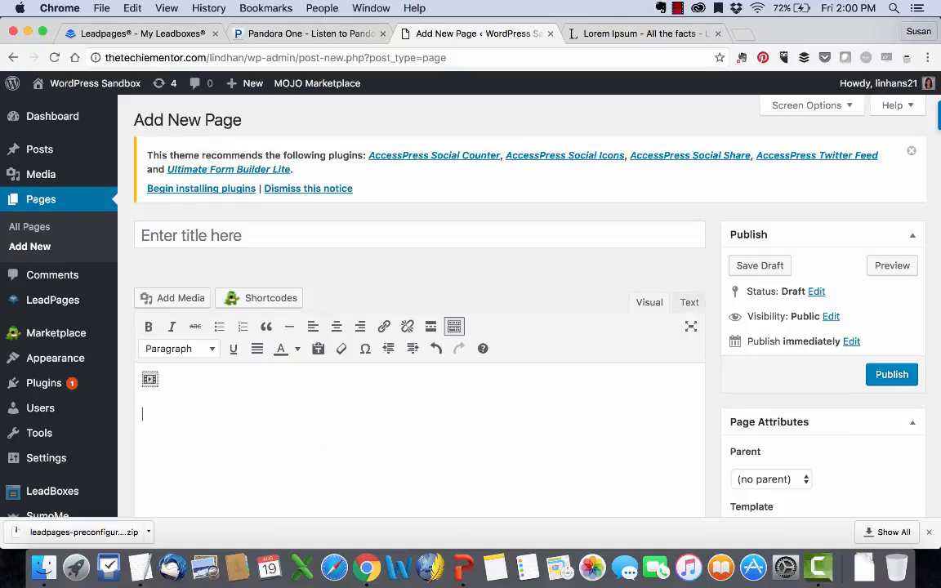
# - Add a Lorem Ipsum paragraph from lipsum.com, publish the page, and view it live
pyautogui.click(624, 35)
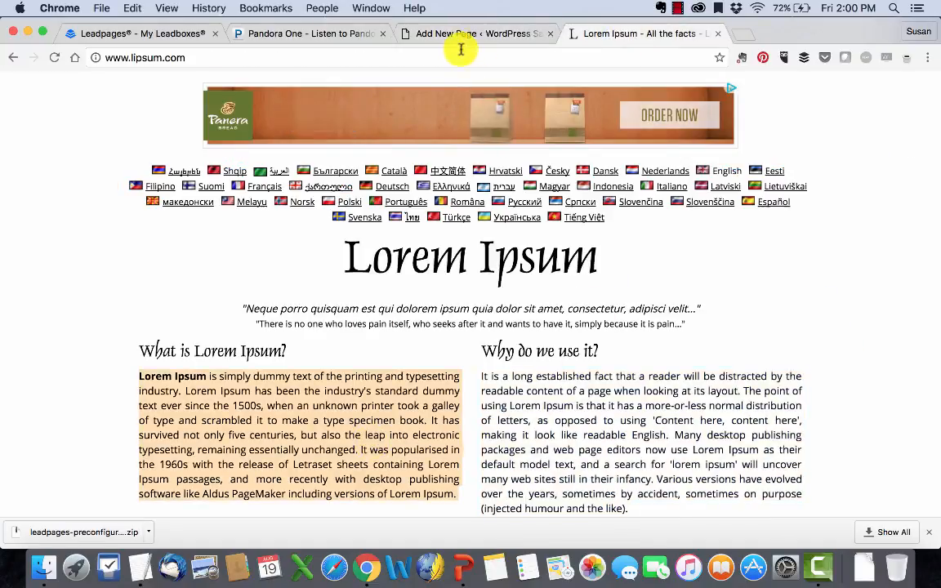
pyautogui.click(431, 35)
pyautogui.write("Lorem Ipsum is simply dummy text of the printing and typesetting industry. Lorem Ipsum has been the industry's standard dummy text ever since the 1500s, when an unknown printer took a galley of type and scrambled it to make a type specimen book. It has survived not only five centuries, but also the leap into electronic typesetting, remaining essentially unchanged. It was popularised in the 1960s with the release of Letraset sheets containing Lorem Ipsum passages, and more recently with desktop publishing software like Aldus PageMaker including versions of Lorem Ipsum.")
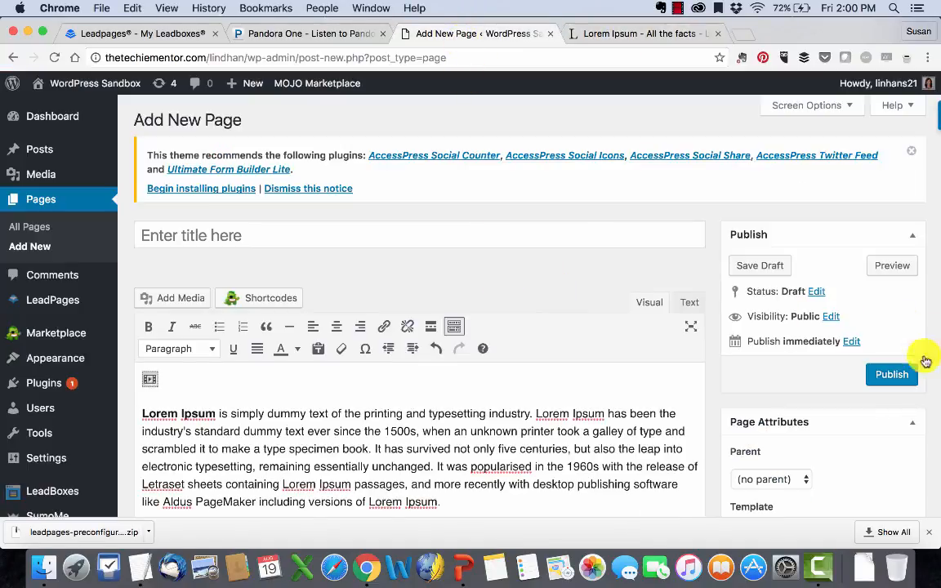
pyautogui.click(894, 376)
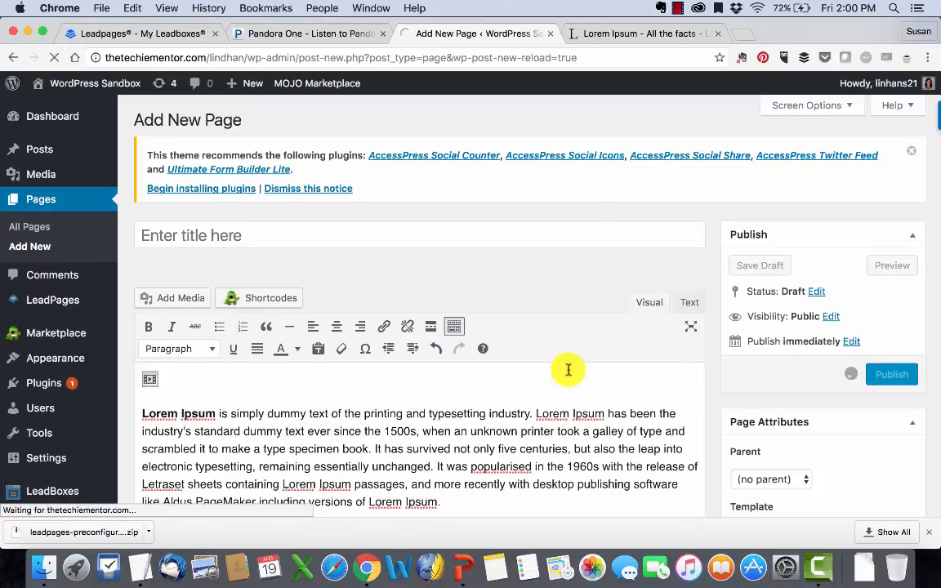
pyautogui.click(254, 231)
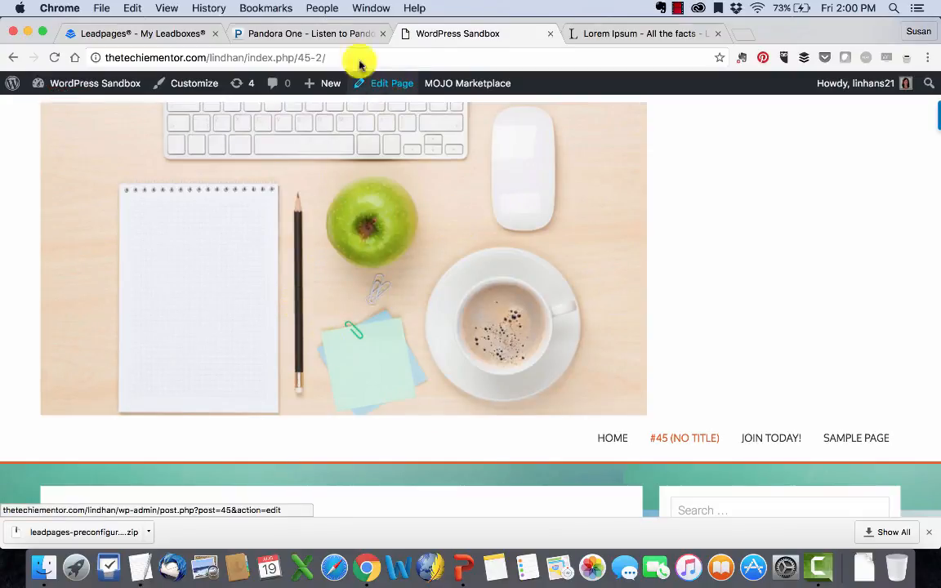
# - Set the popup Leadbox to 0 page views and 0 days, then copy the updated code
pyautogui.click(186, 35)
pyautogui.scroll(2, 310, 254)
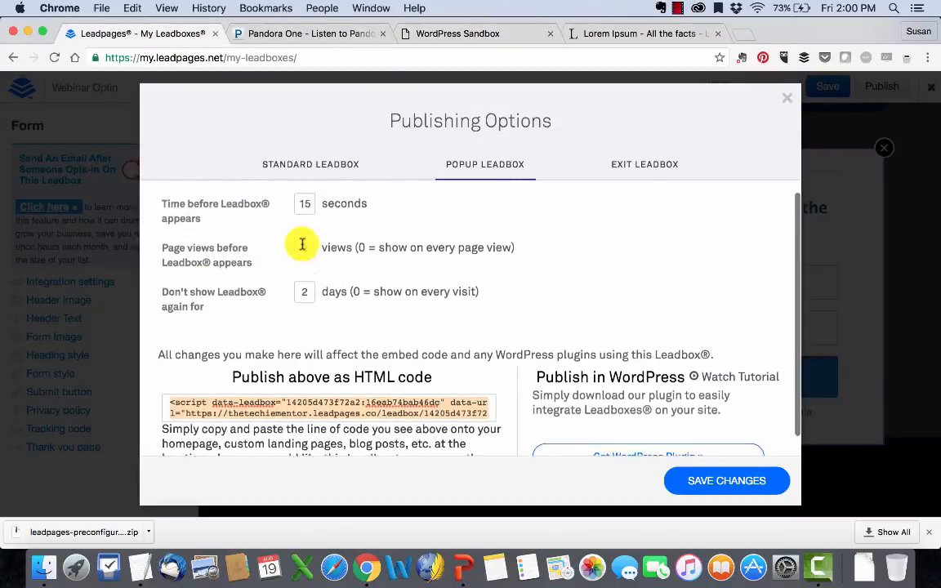
pyautogui.click(303, 254)
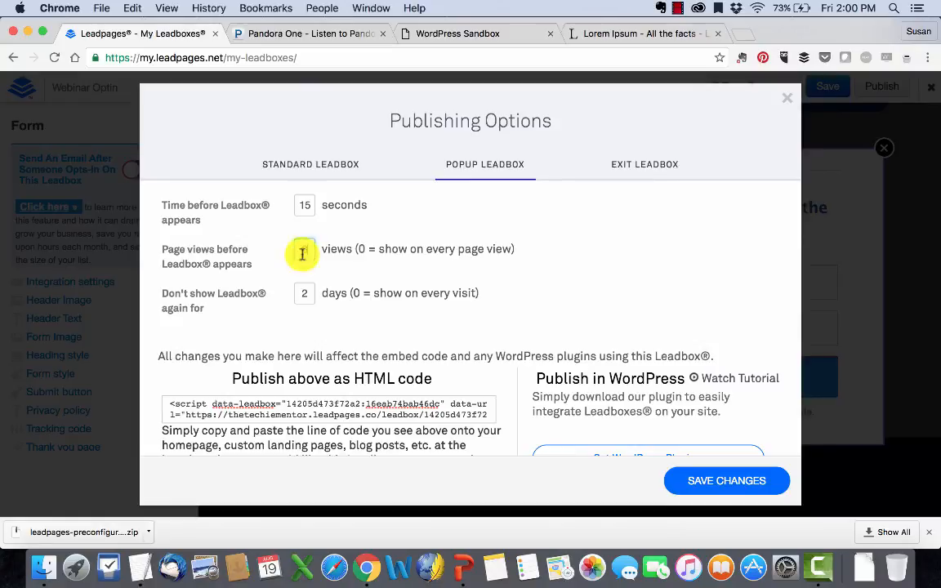
pyautogui.write('0')
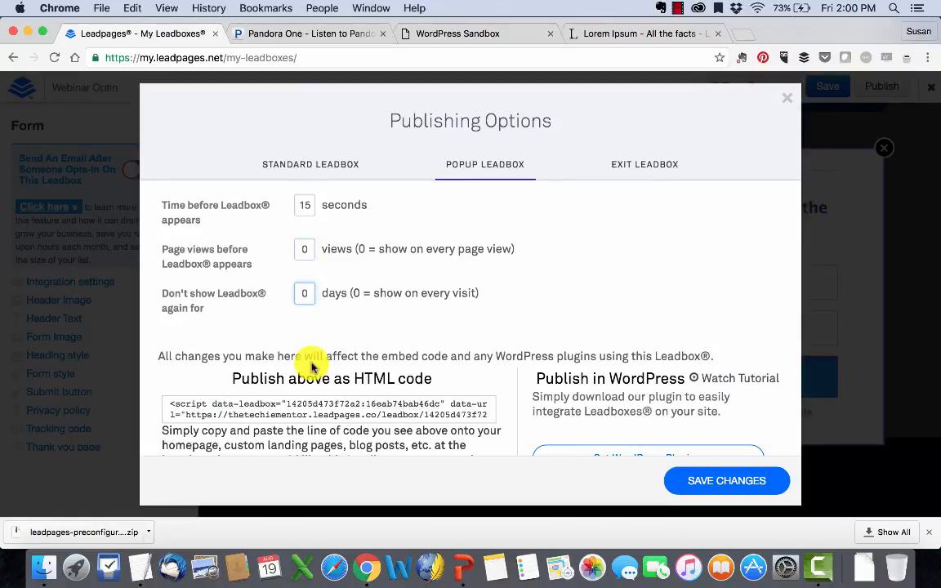
pyautogui.scroll(-1, 310, 367)
pyautogui.click(309, 362)
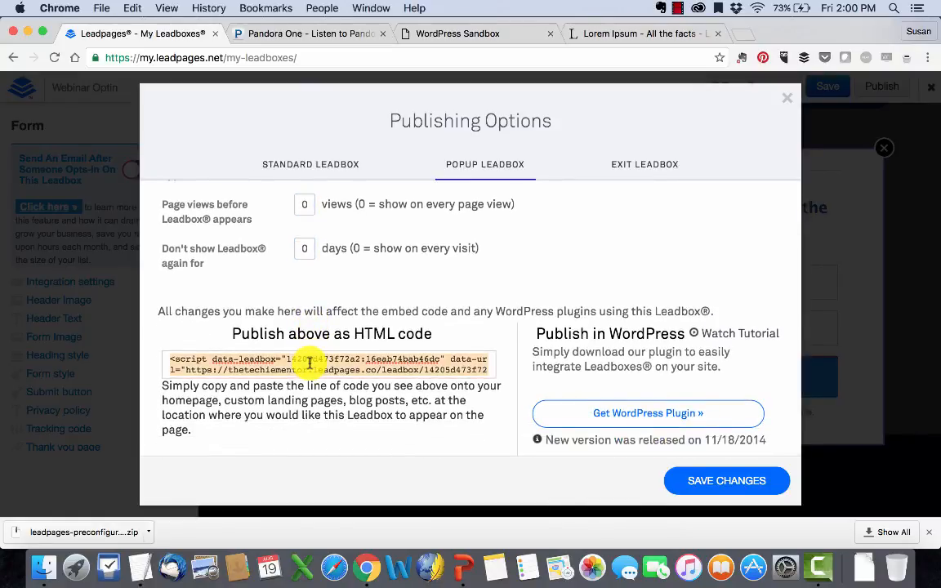
pyautogui.click(506, 36)
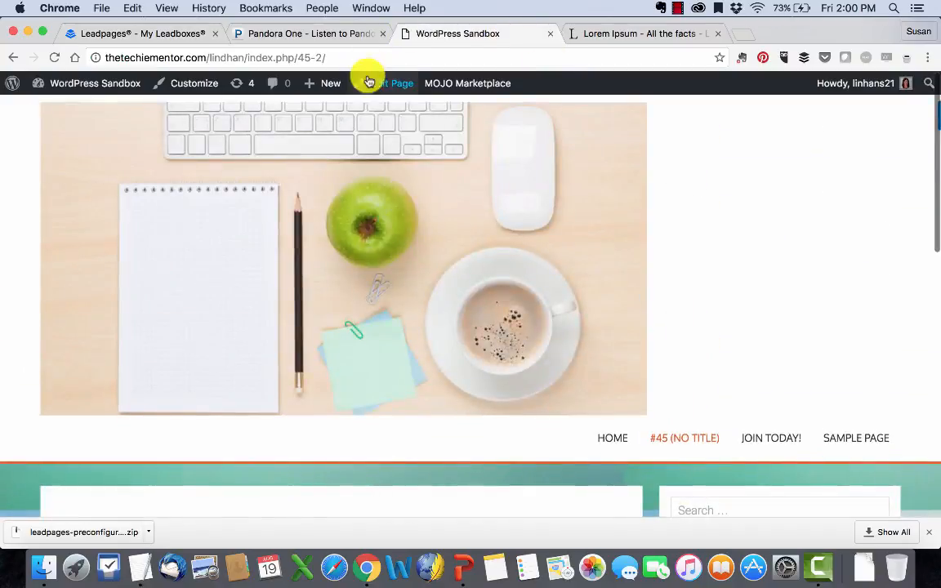
# - Replace page #45's old LeadBox script with the updated code and update the page
pyautogui.click(387, 85)
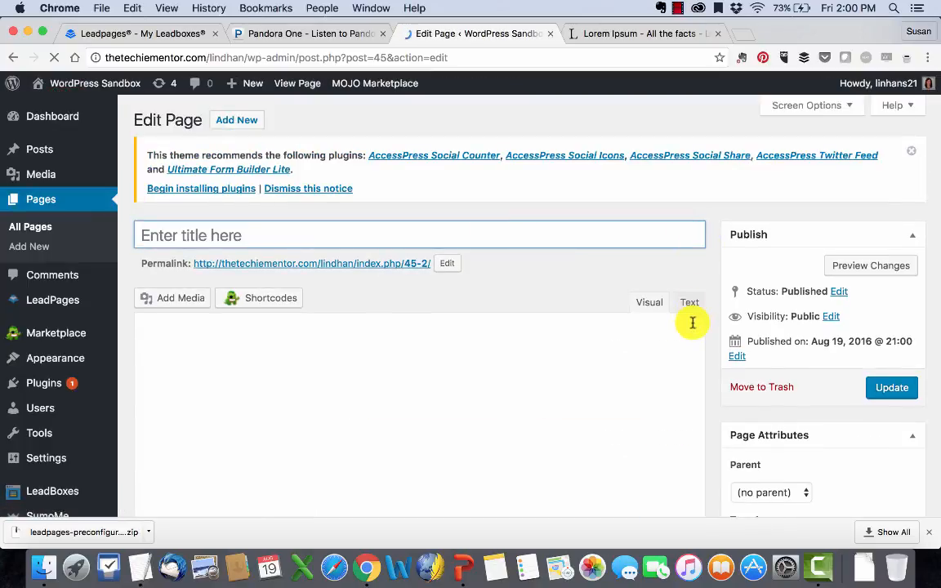
pyautogui.click(689, 303)
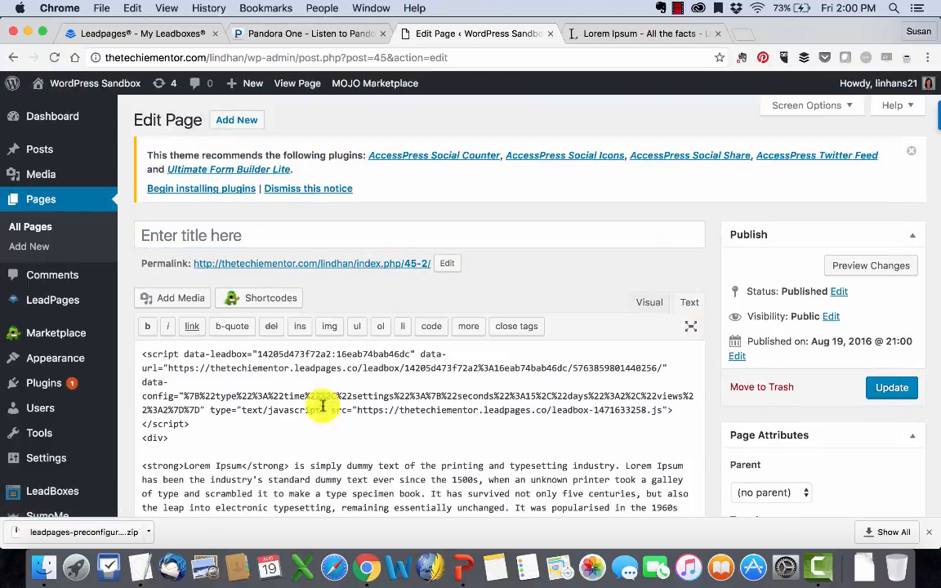
pyautogui.moveTo(141, 354); pyautogui.dragTo(187, 431)
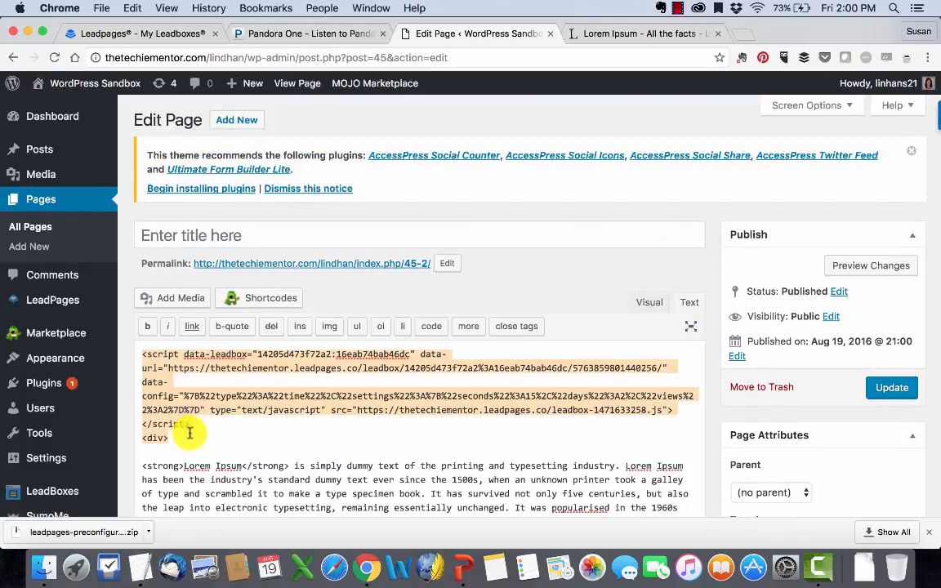
pyautogui.press('super+v')
pyautogui.click(649, 303)
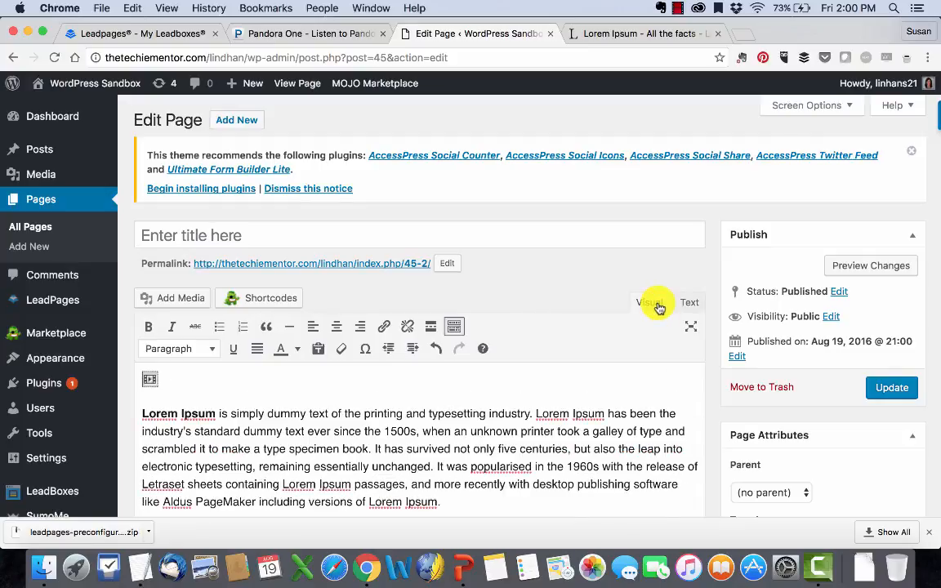
pyautogui.click(884, 389)
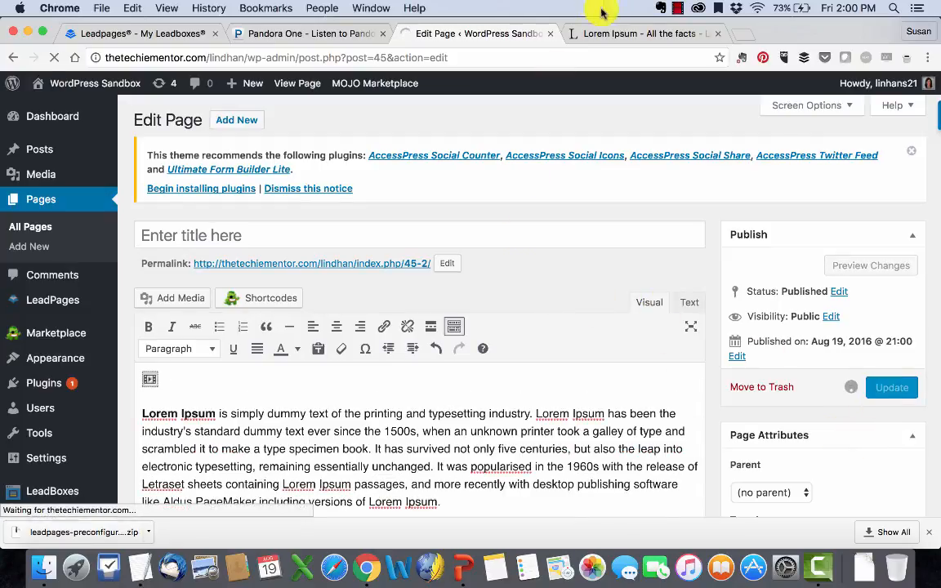
# - Save the popup LeadBox settings and view the updated WordPress page live
pyautogui.click(160, 36)
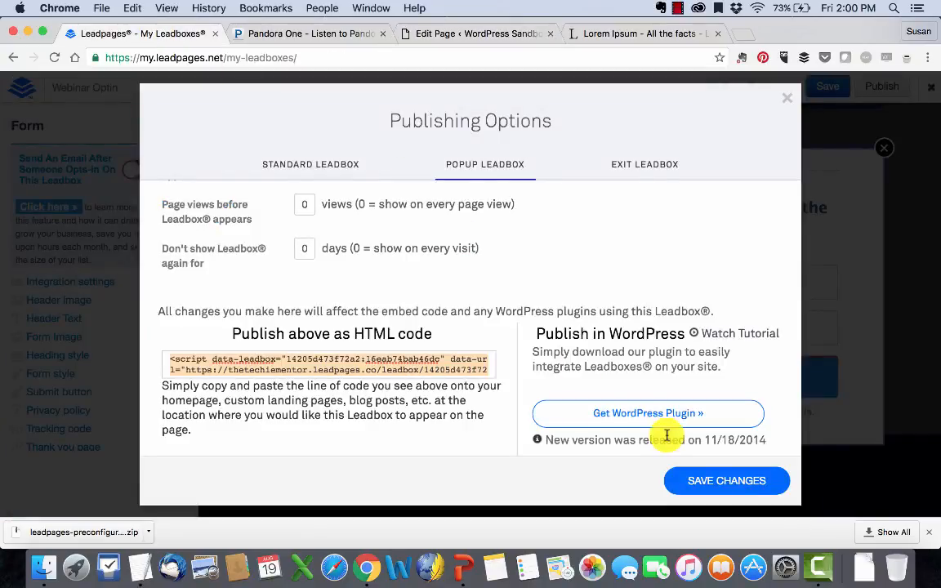
pyautogui.click(712, 483)
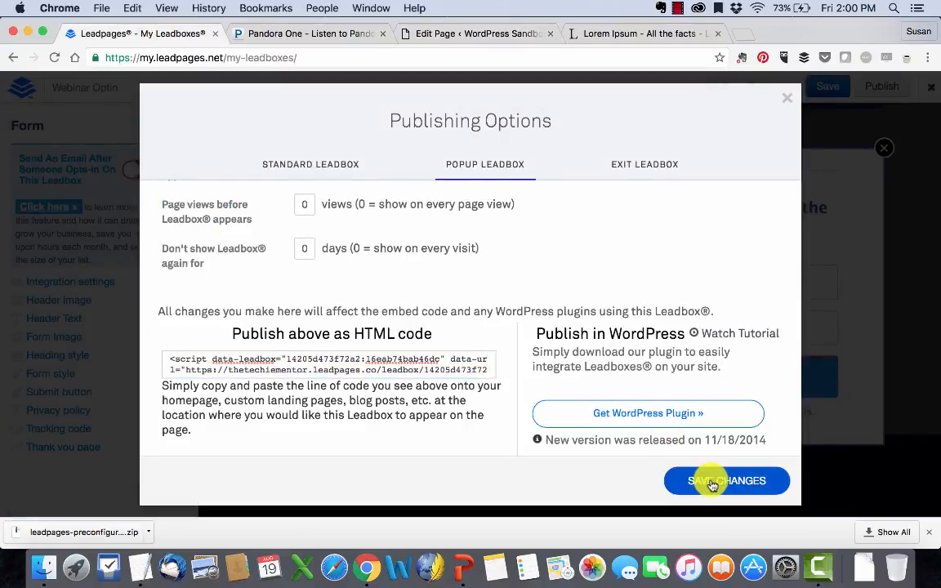
pyautogui.click(447, 36)
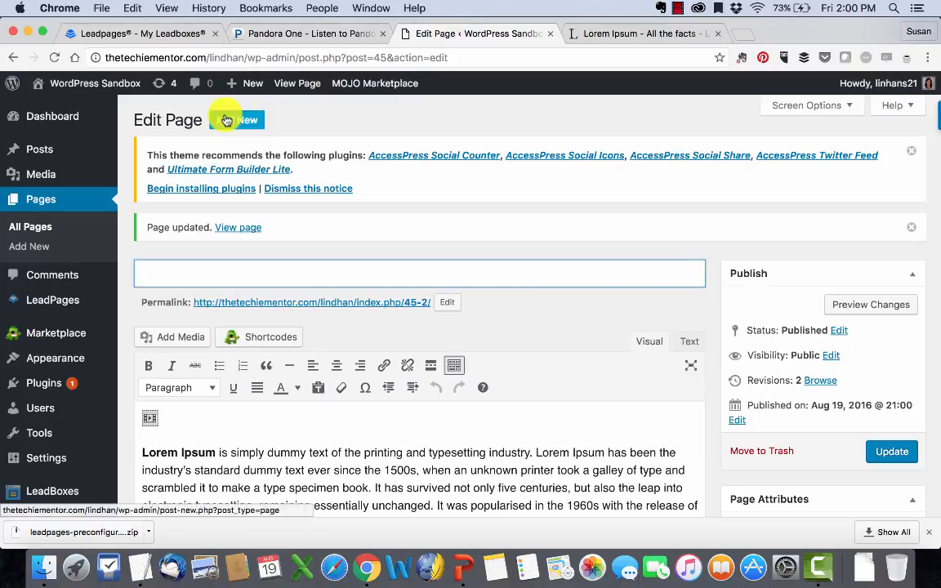
pyautogui.click(245, 229)
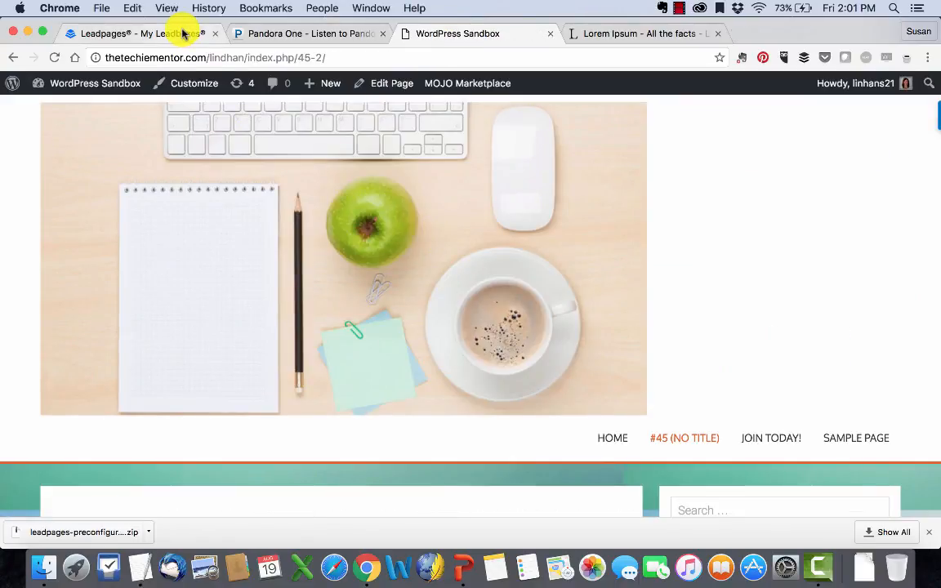
# - Set the Exit Leadbox to stay hidden for 4 days, copy its code, and save
pyautogui.click(183, 33)
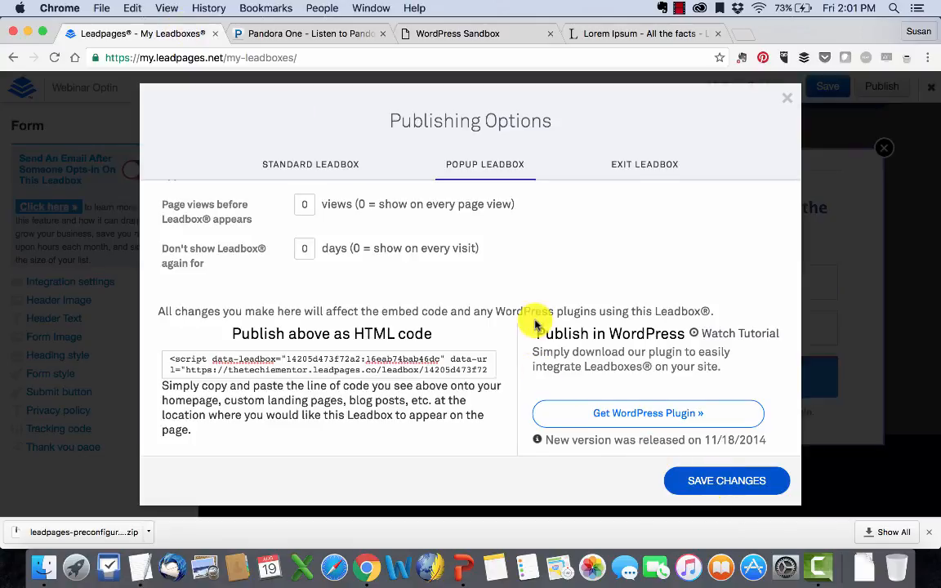
pyautogui.scroll(3, 535, 324)
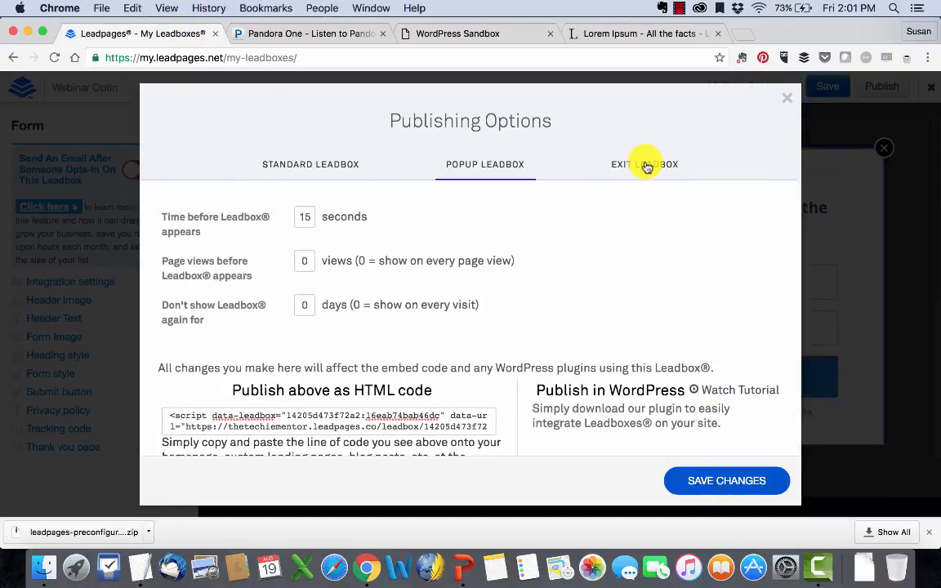
pyautogui.click(645, 167)
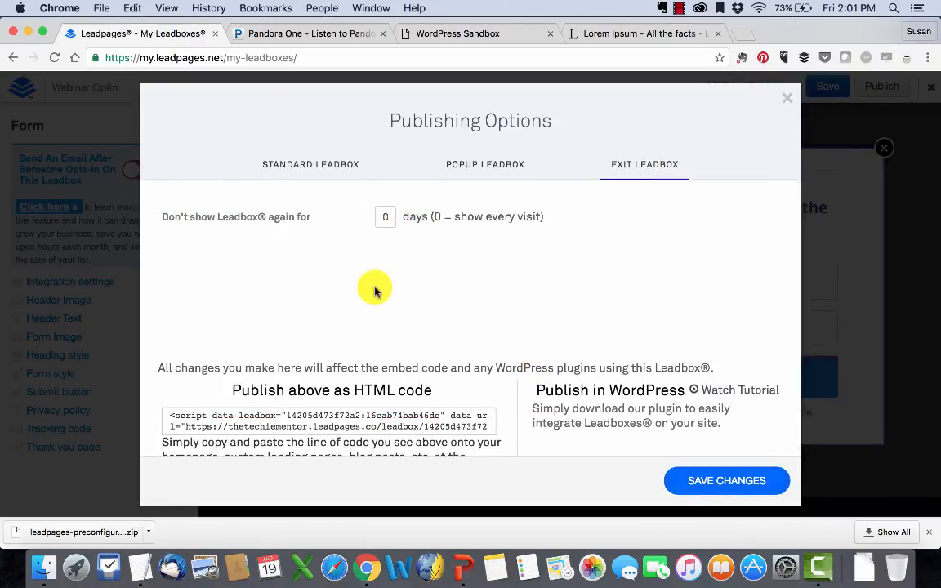
pyautogui.scroll(-3, 374, 288)
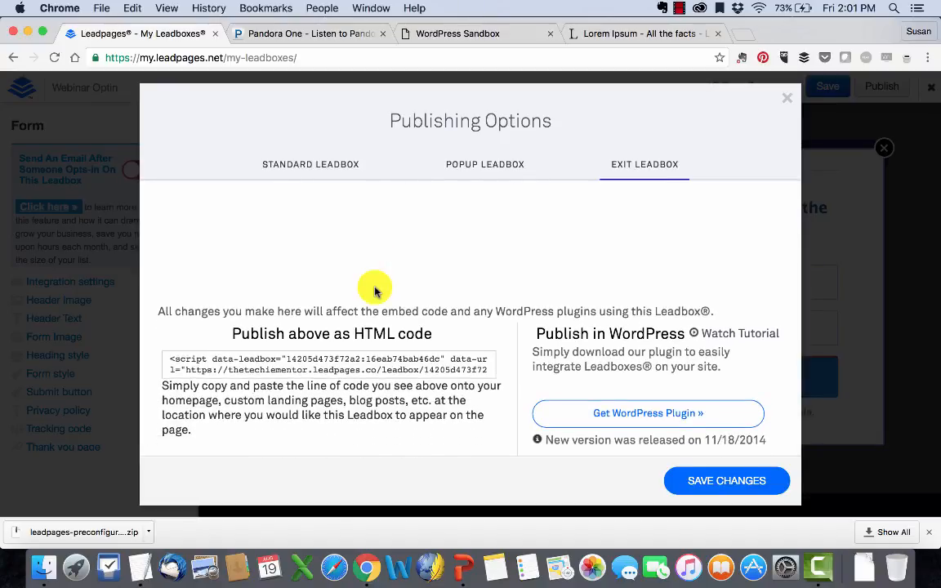
pyautogui.scroll(3, 374, 288)
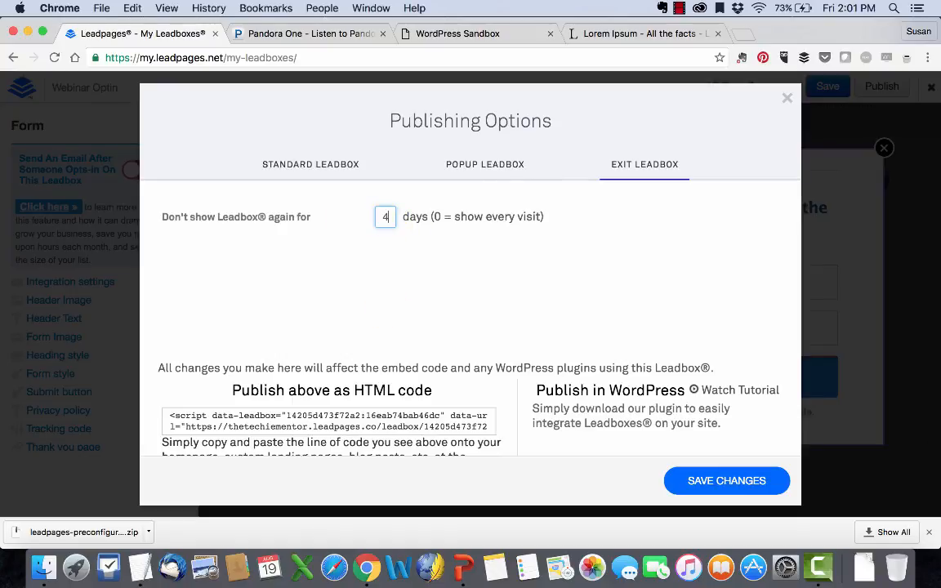
pyautogui.scroll(-3, 408, 331)
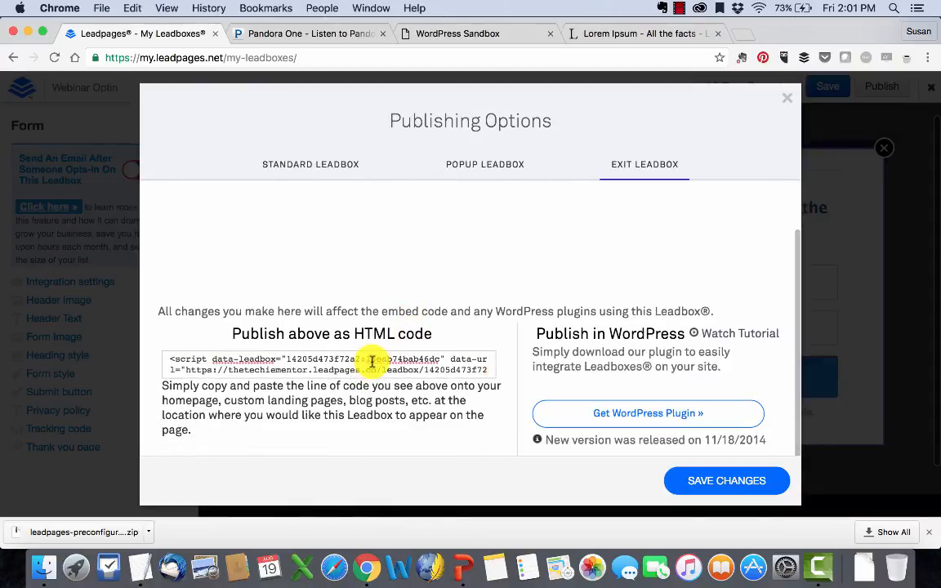
pyautogui.click(372, 360)
pyautogui.click(744, 482)
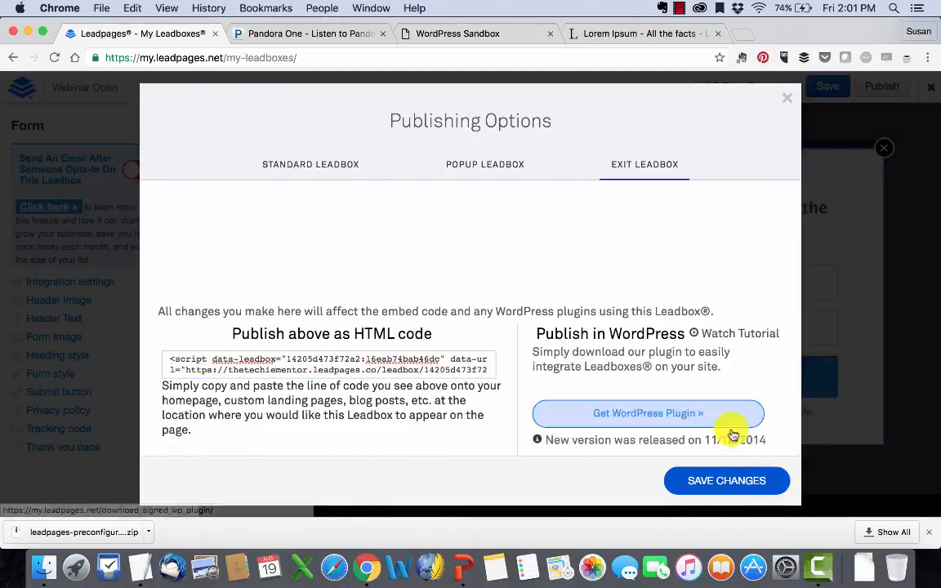
pyautogui.click(488, 36)
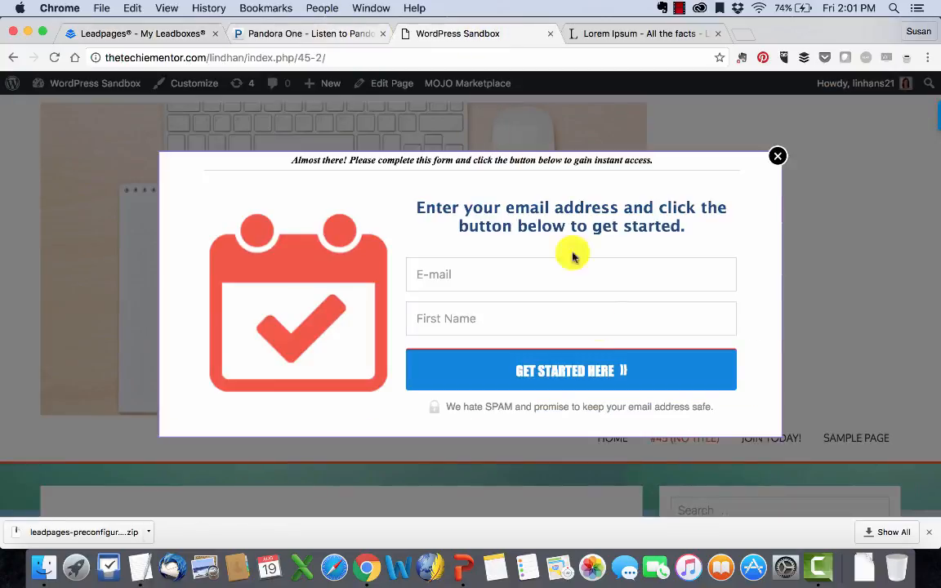
# - Close the email opt-in popup on page #45 and go back to Leadpages publishing options
pyautogui.click(776, 155)
pyautogui.scroll(-10, 461, 241)
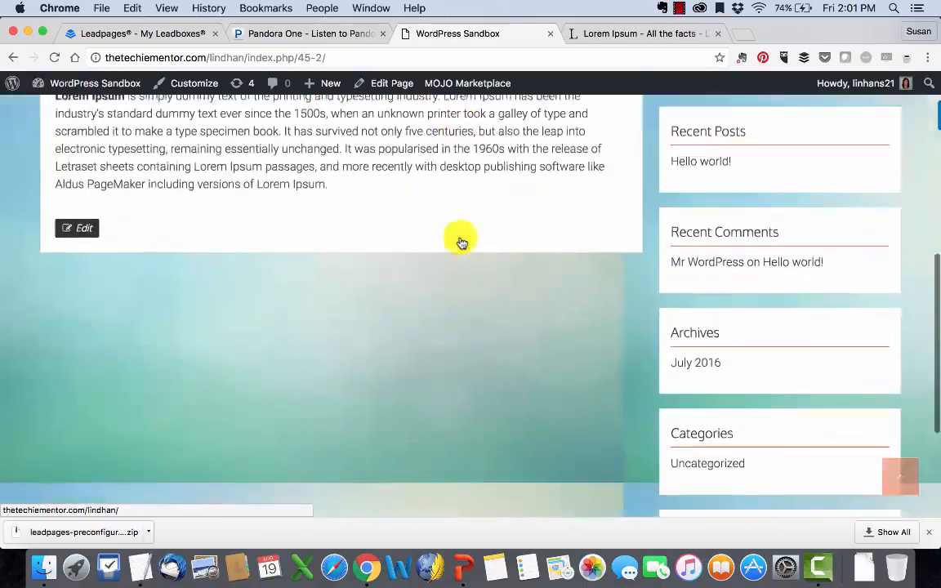
pyautogui.scroll(10, 460, 241)
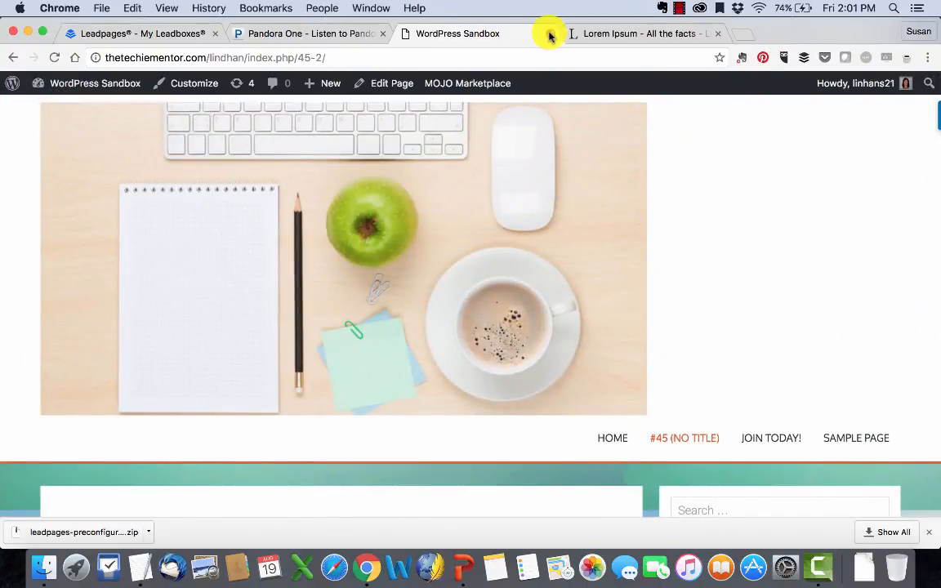
pyautogui.click(156, 32)
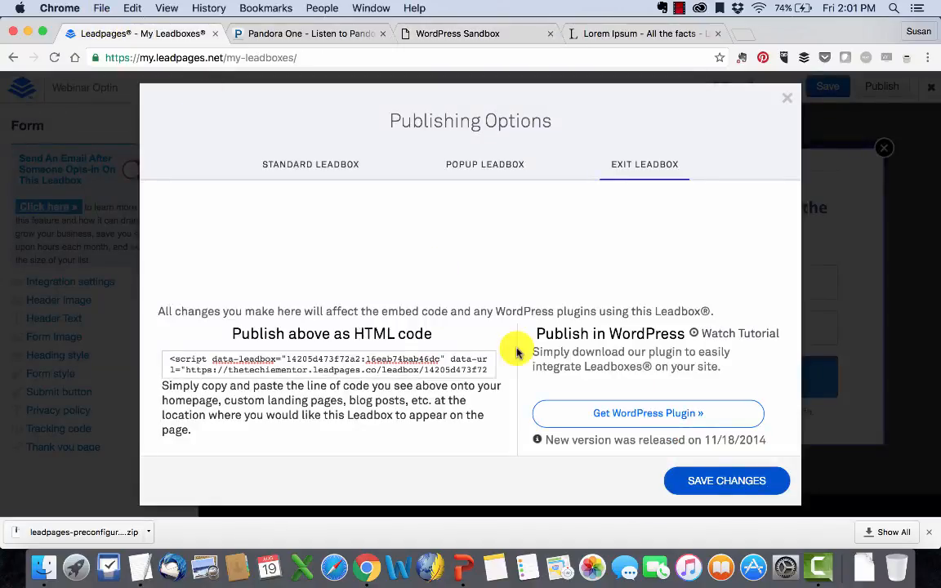
# - Save the exit LeadBox publishing settings and close Publishing Options
pyautogui.click(418, 357)
pyautogui.click(743, 488)
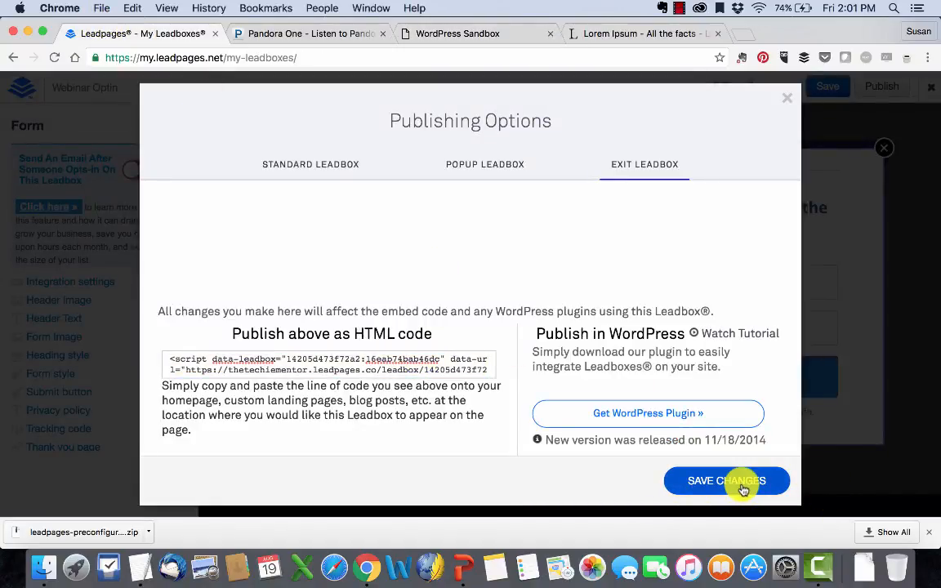
pyautogui.click(787, 98)
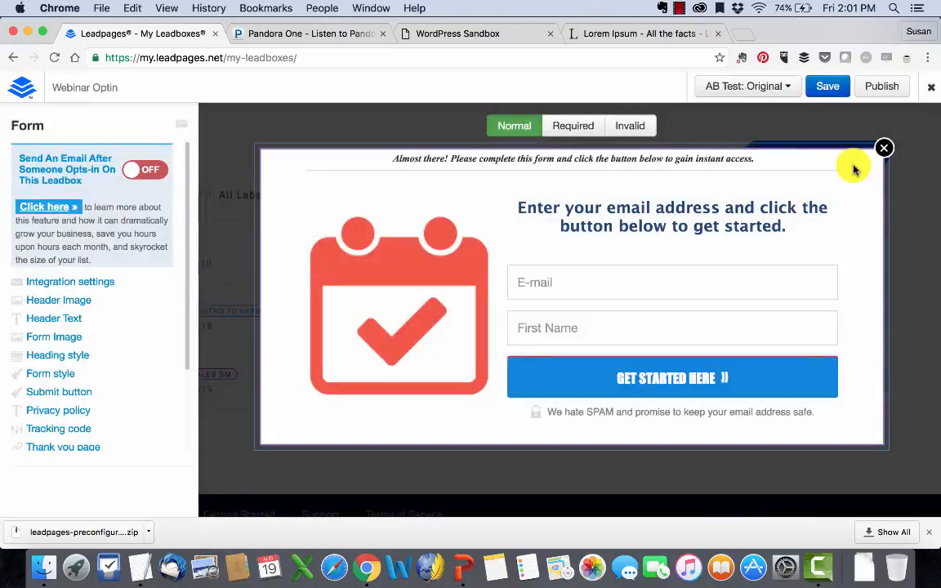
# - Save the Webinar Optin LeadBox, check its A/B test variations, and exit to the Leadboxes list
pyautogui.click(837, 90)
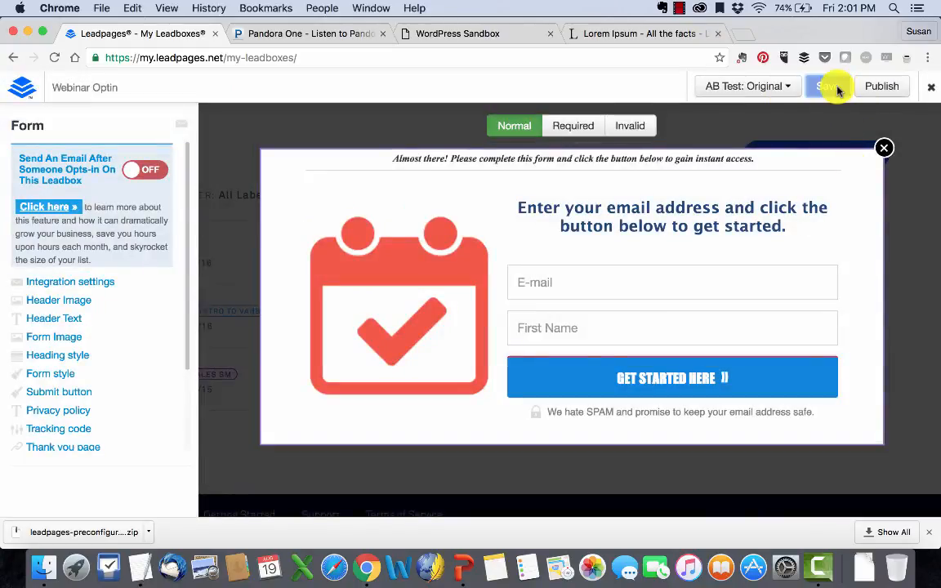
pyautogui.click(792, 89)
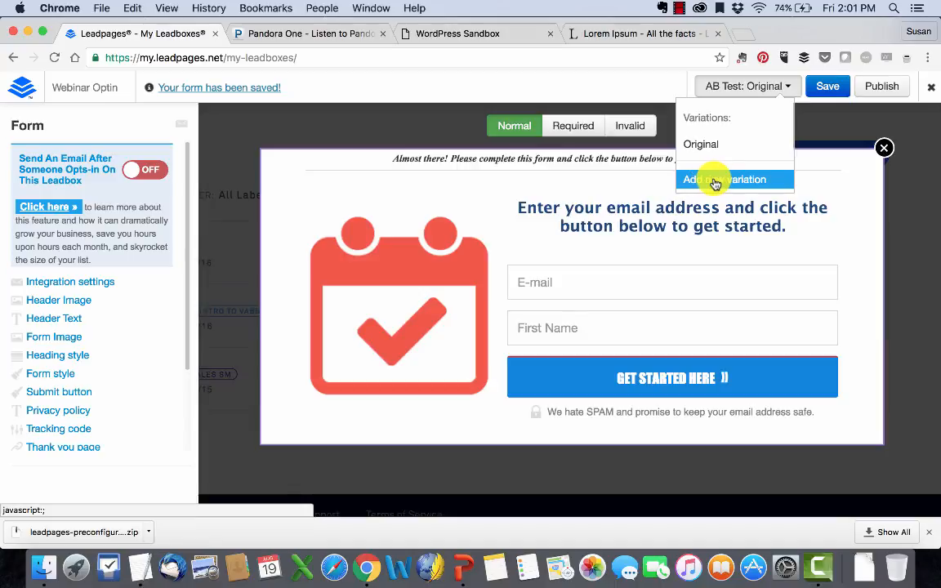
pyautogui.click(714, 180)
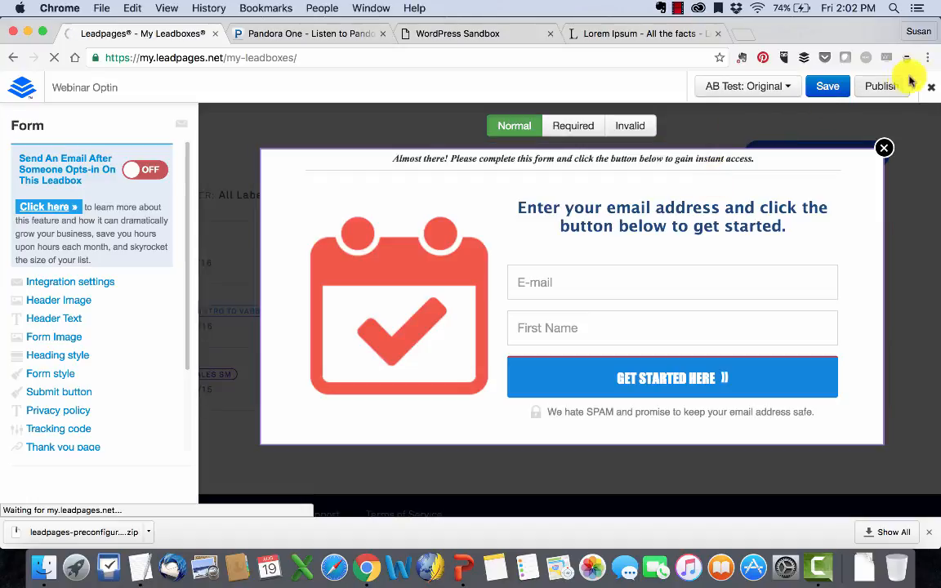
pyautogui.scroll(-1, 502, 239)
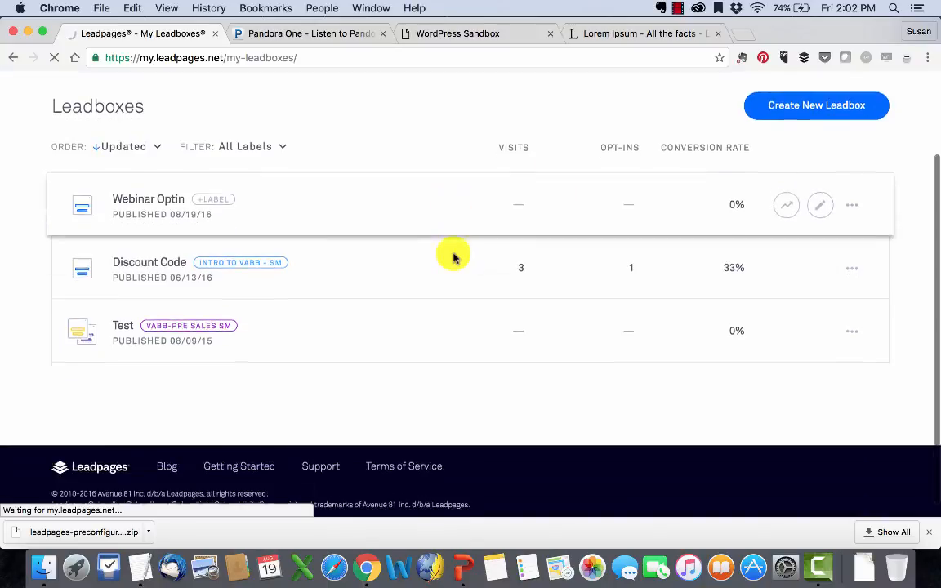
# - Check Webinar Optin's analytics, then Discount Code's: 5 visitors, 3 unique, 1 opt-in, 33% conversion
pyautogui.click(788, 204)
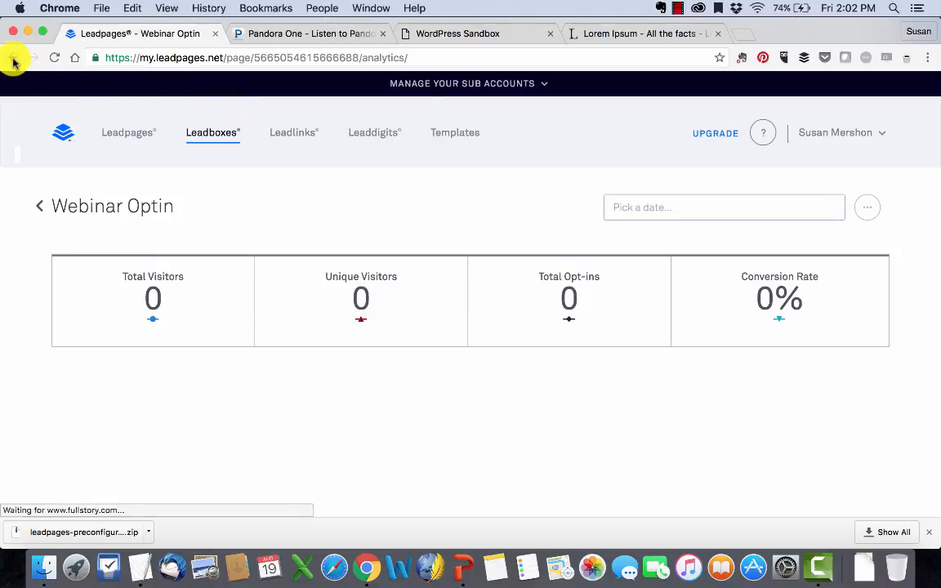
pyautogui.click(13, 58)
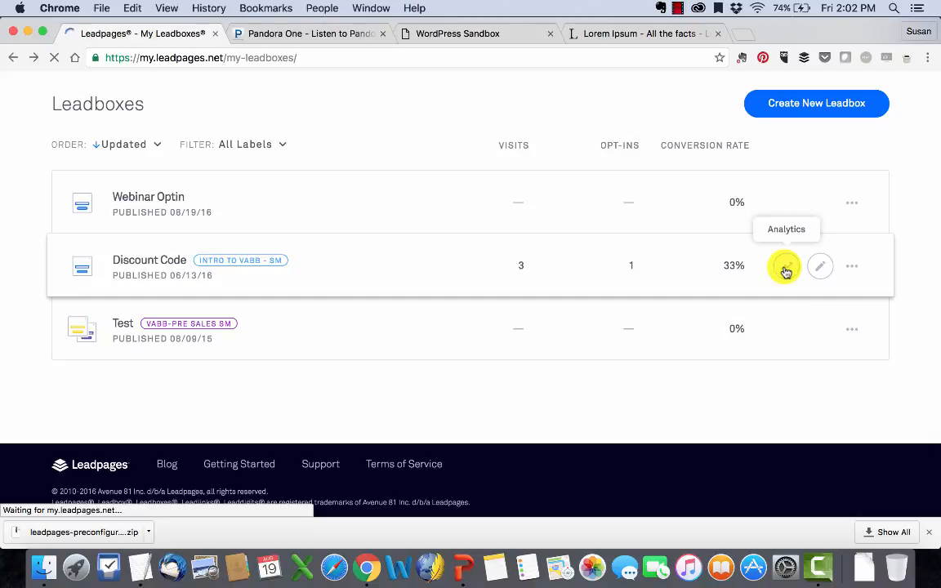
pyautogui.click(784, 270)
pyautogui.scroll(-2, 785, 272)
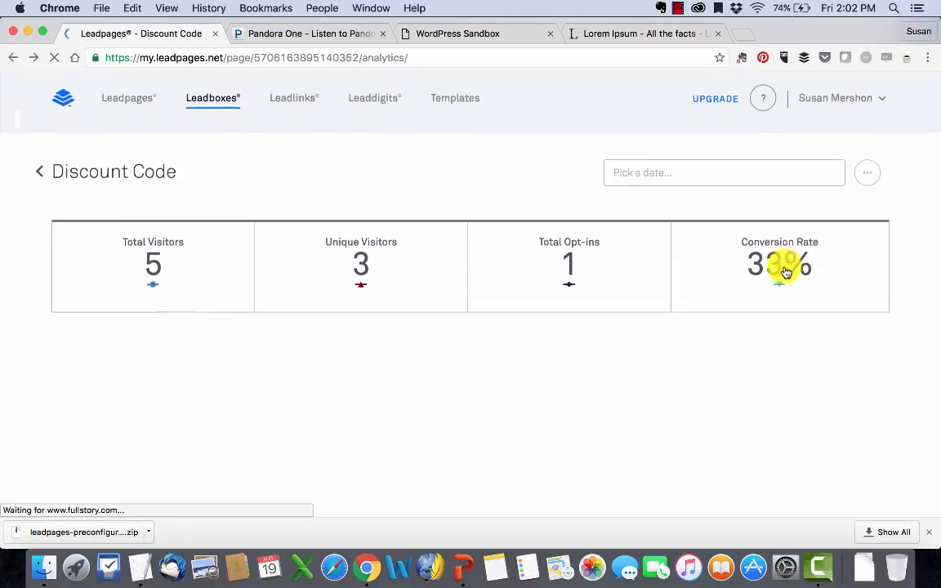
pyautogui.scroll(-3, 732, 298)
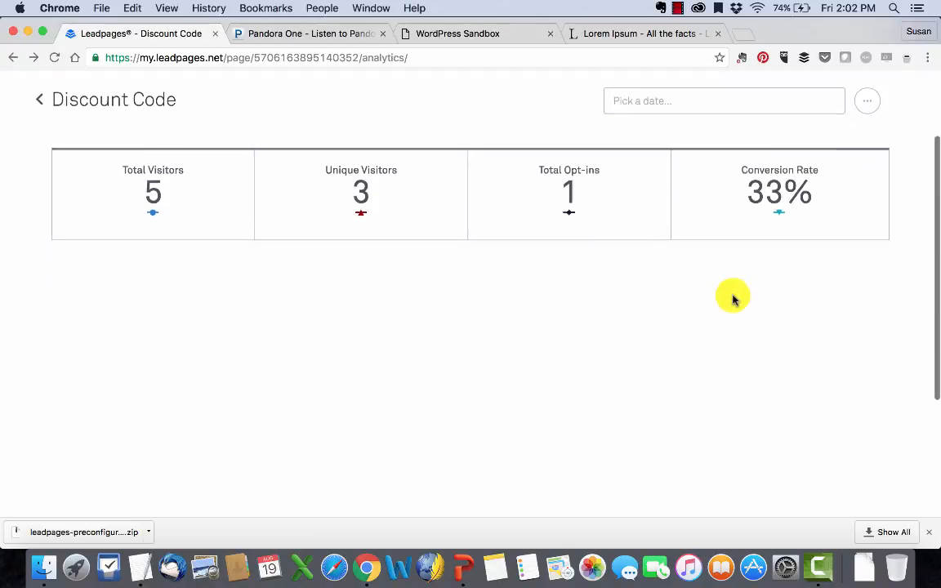
pyautogui.scroll(5, 733, 298)
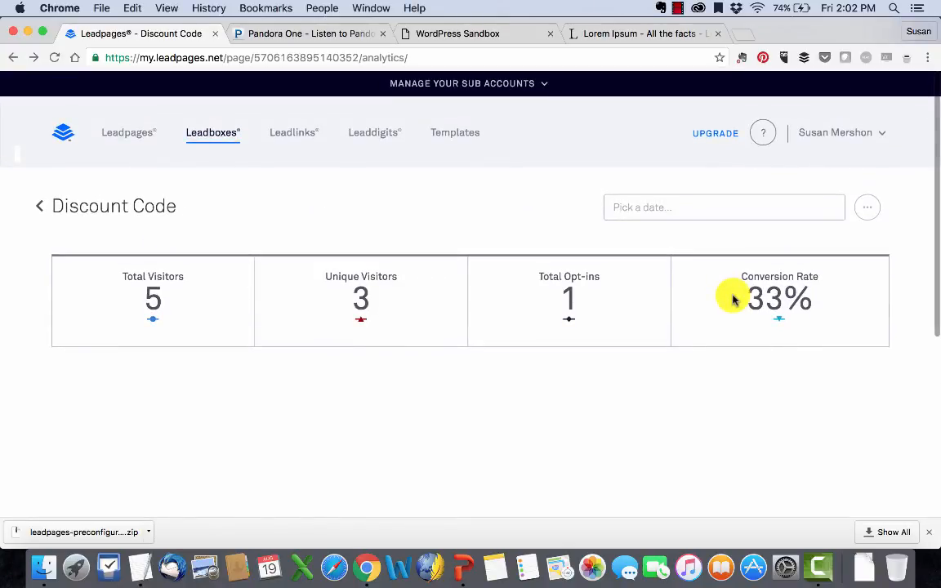
# - Bring the PowerPoint slideshow forward and advance to the Create One! slide
pyautogui.click(459, 575)
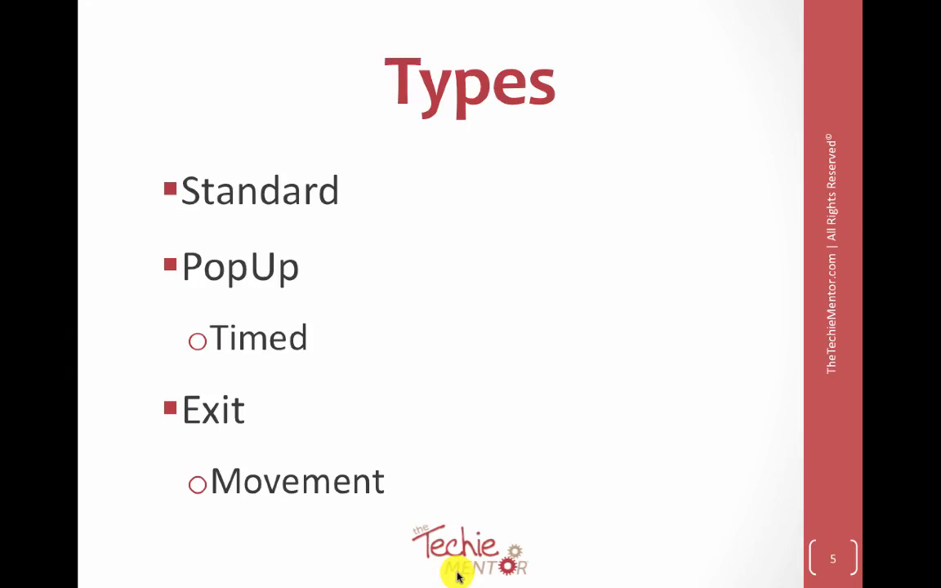
pyautogui.click(432, 409)
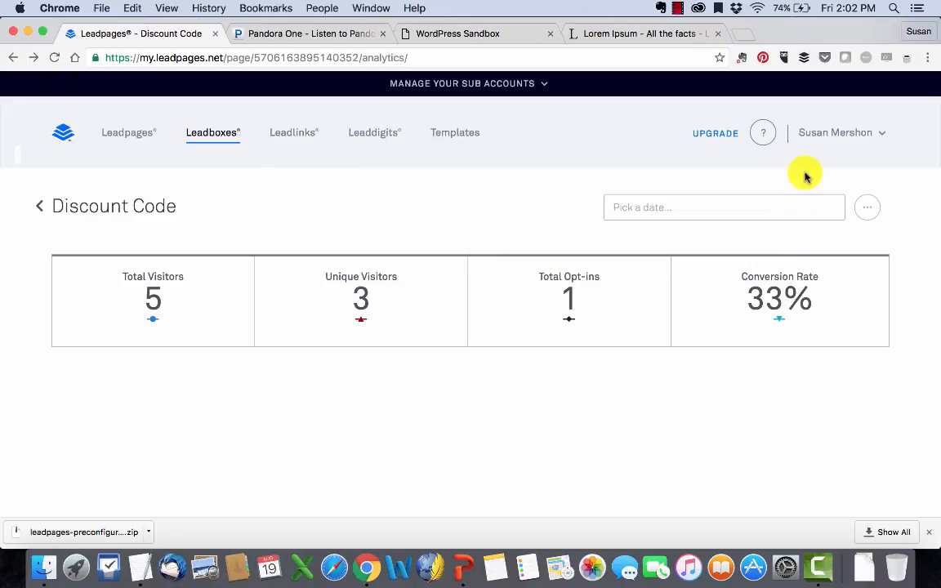
# - Turn on Webinar Optin's follow-up email with Get Started Checklist - WordPress.pdf as lead magnet
pyautogui.click(208, 147)
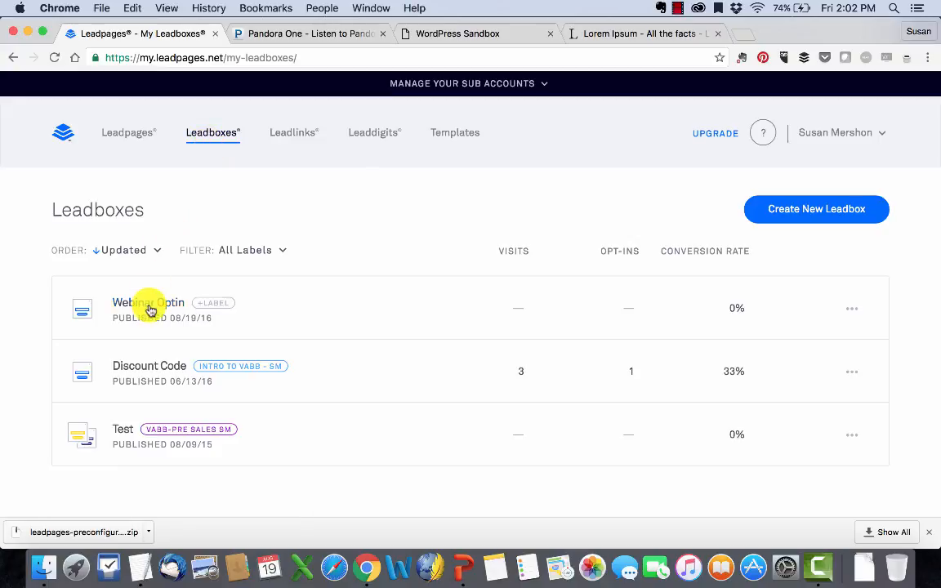
pyautogui.click(150, 309)
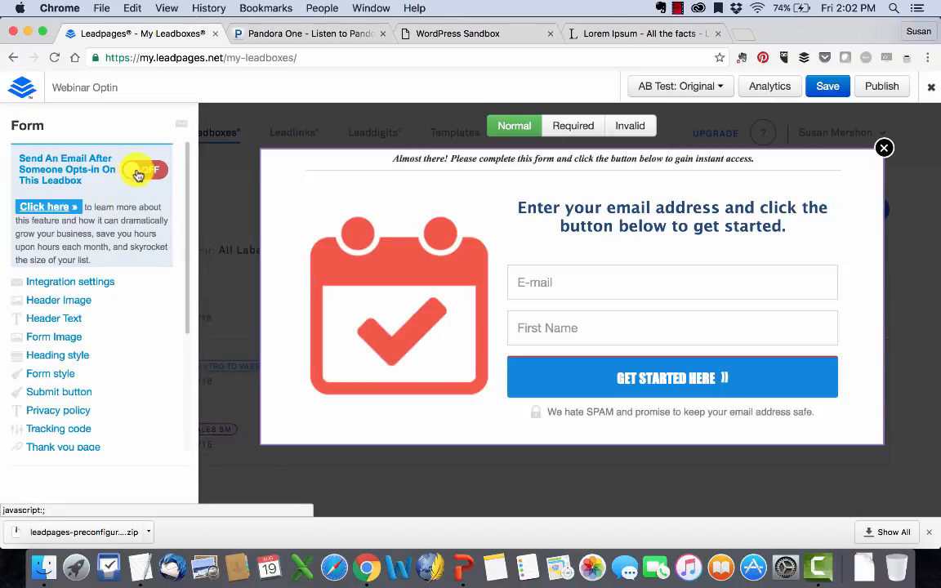
pyautogui.click(138, 174)
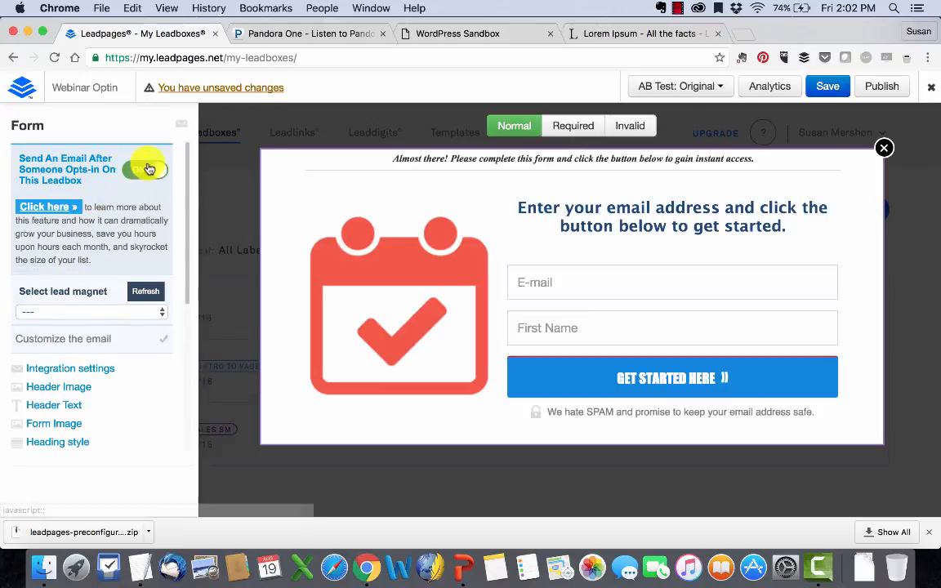
pyautogui.click(100, 311)
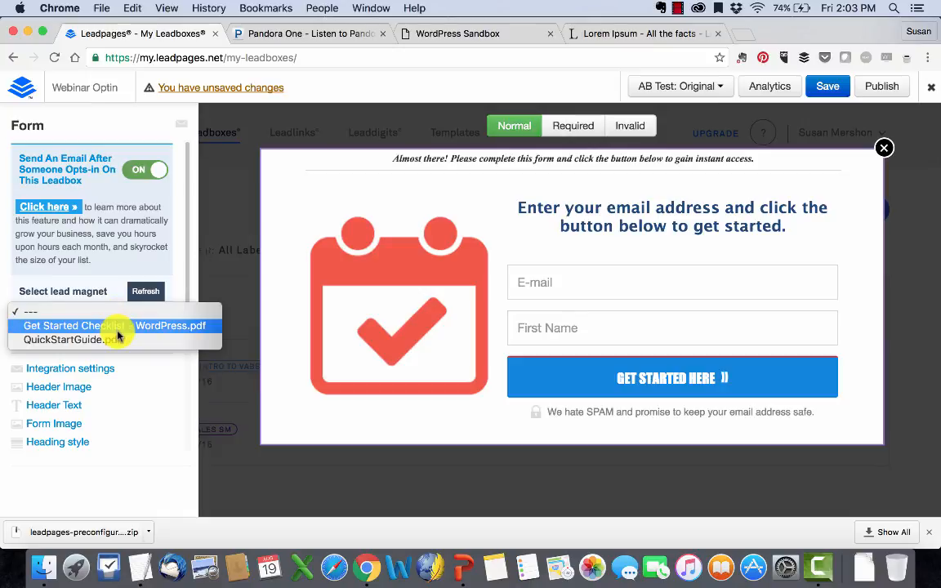
pyautogui.click(122, 326)
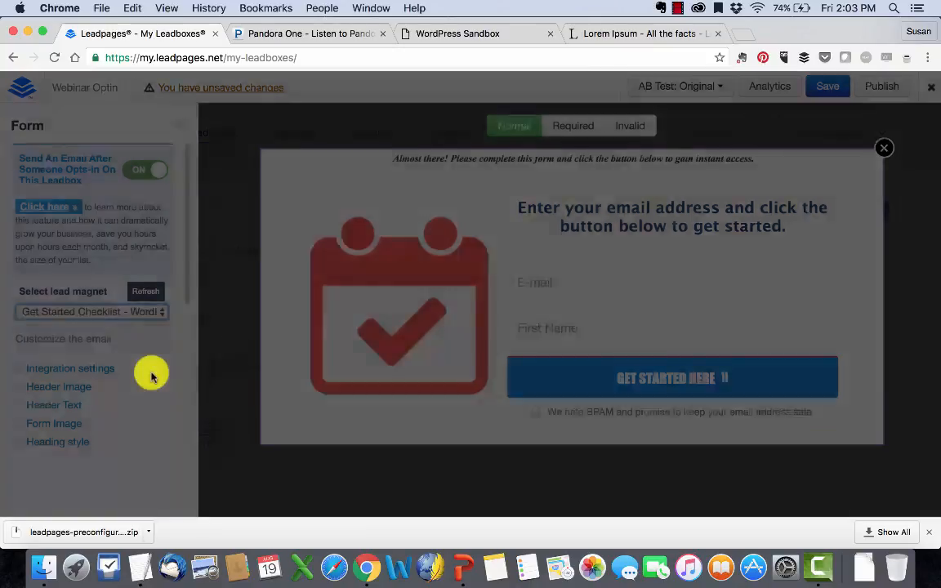
# - Save the lead-magnet email and the LeadBox, then advance the slideshow to the Homework slide
pyautogui.scroll(-1, 331, 370)
pyautogui.scroll(1, 330, 368)
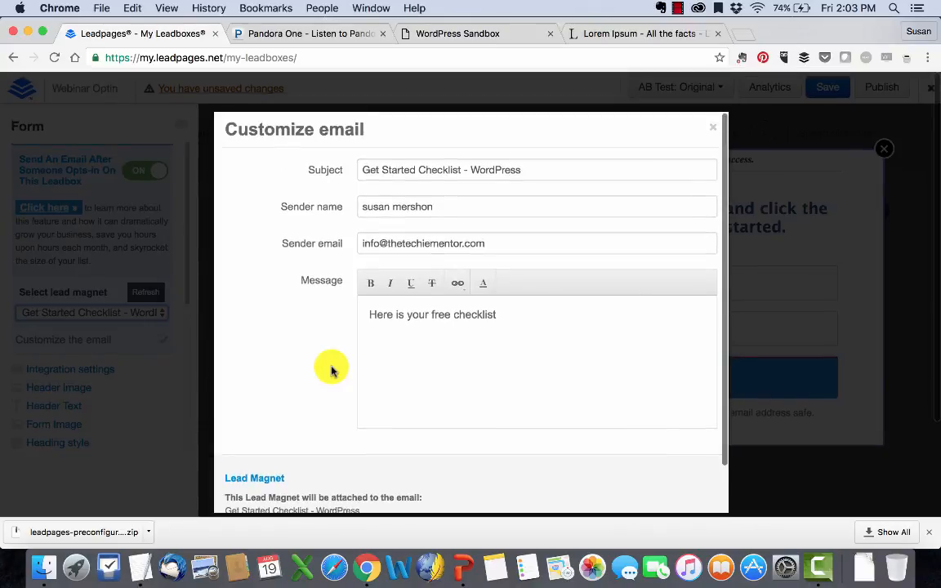
pyautogui.scroll(-2, 437, 350)
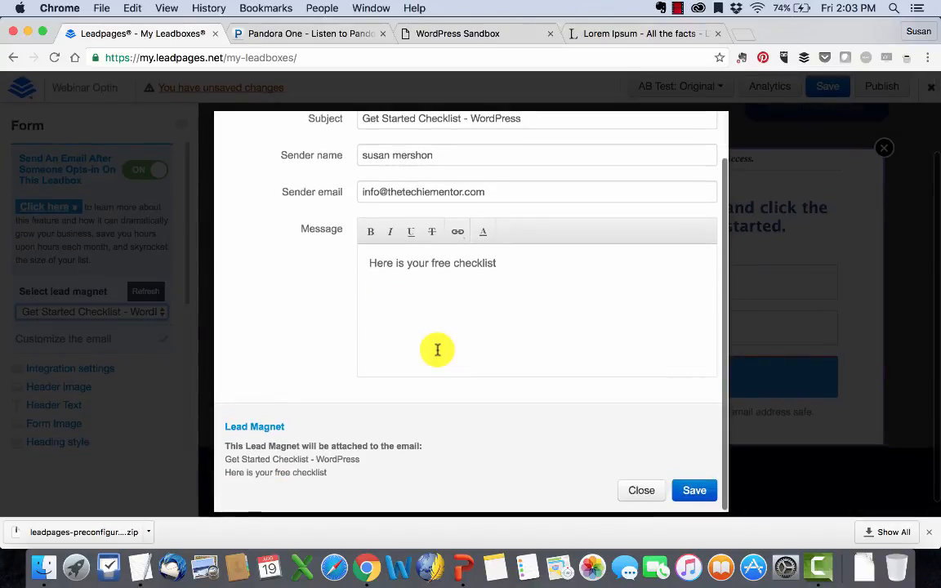
pyautogui.click(687, 490)
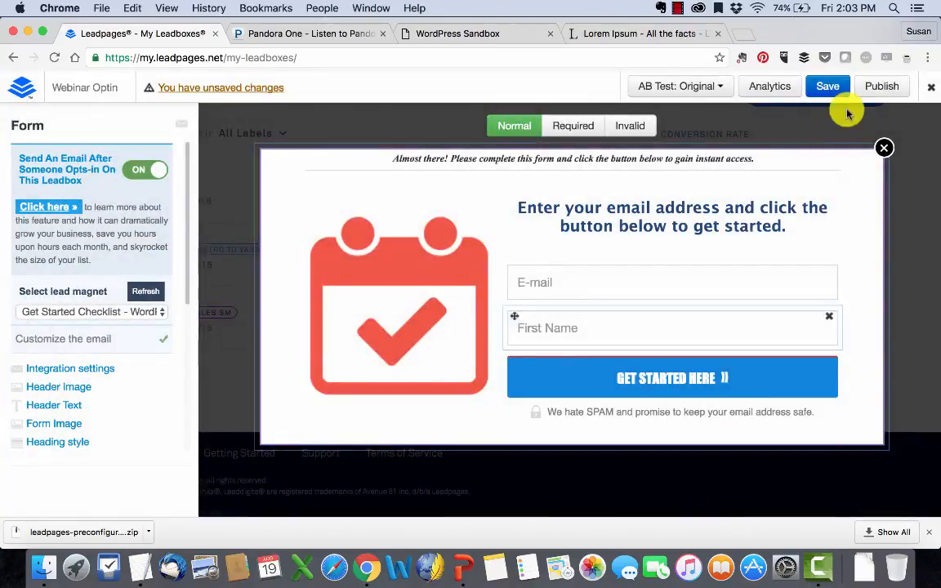
pyautogui.click(826, 87)
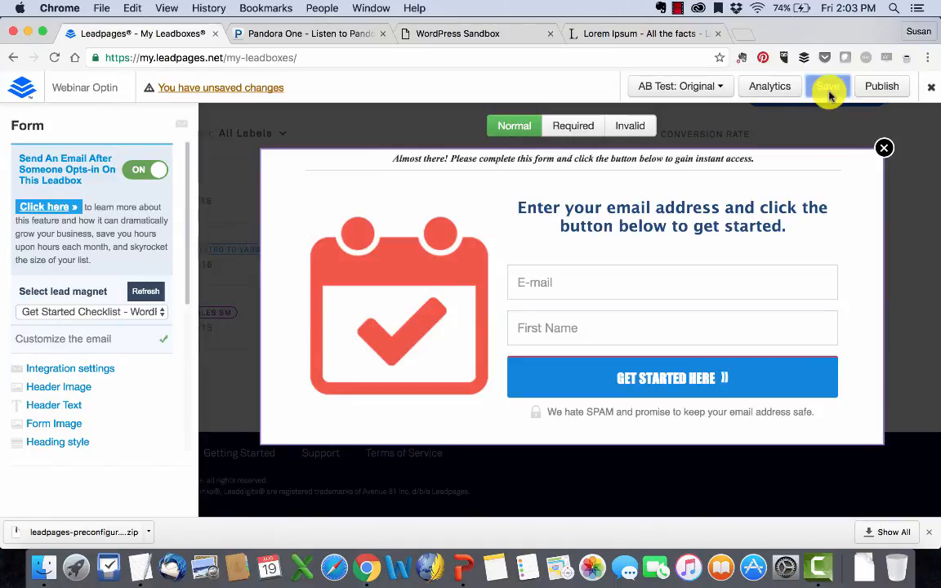
pyautogui.click(458, 569)
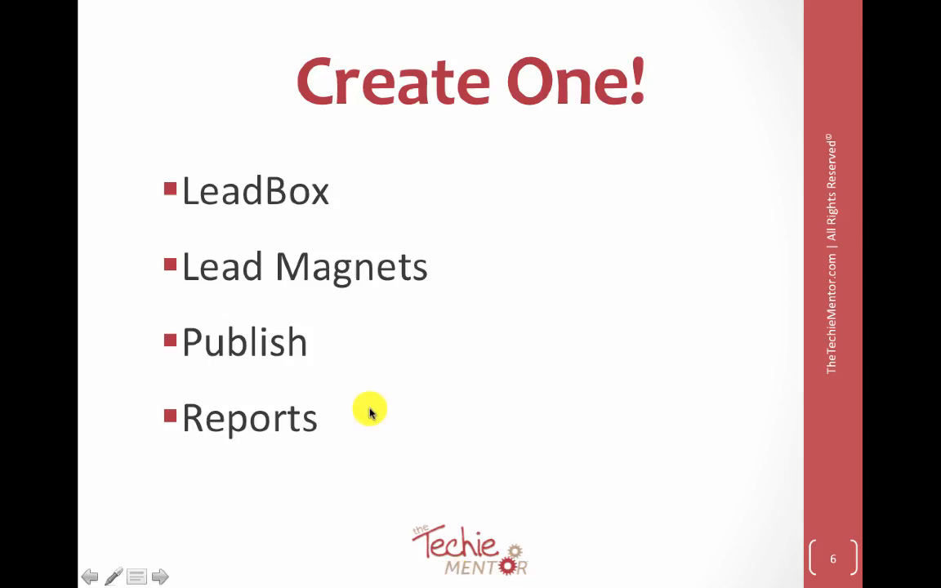
pyautogui.click(369, 413)
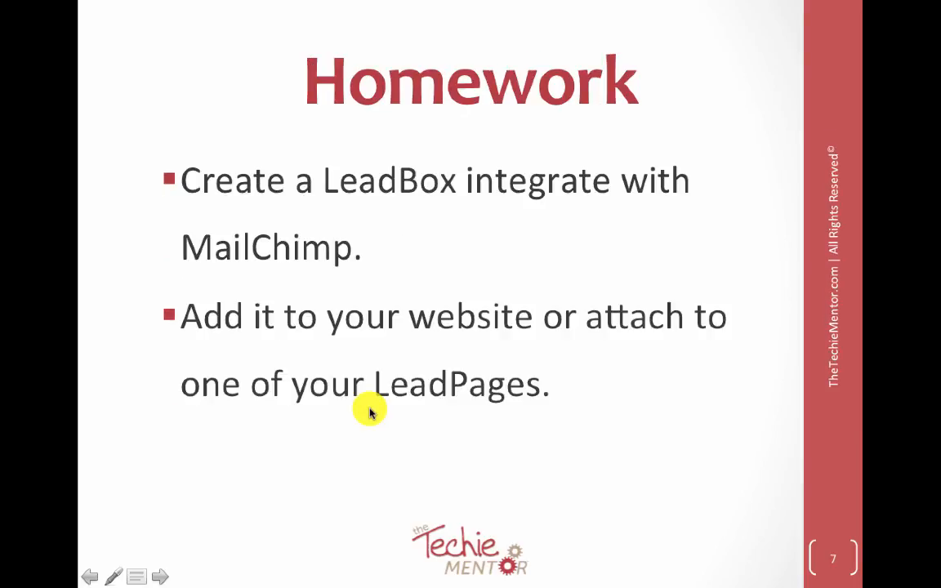